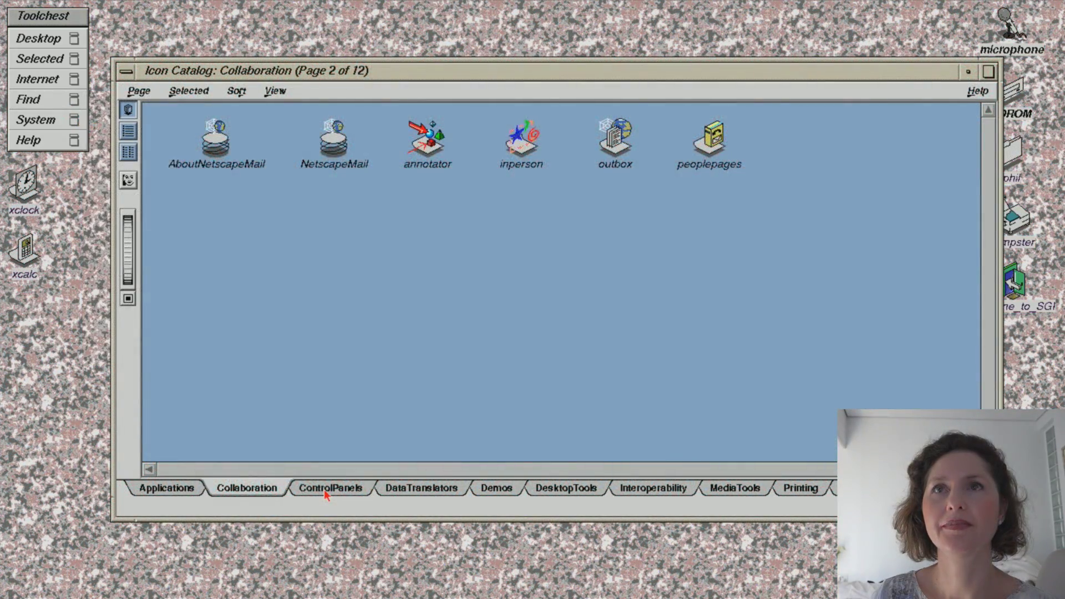
Show the ControlPanels page of the Icon Catalog.
left_click(331, 488)
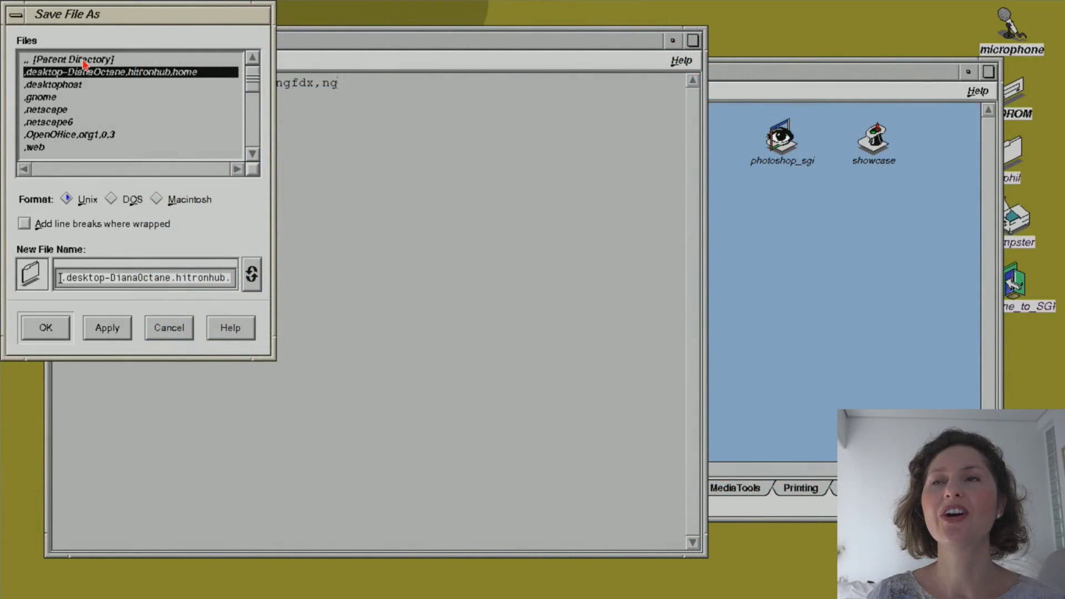
Browse from the current folder up to /usr/people in the save dialog and open the third user's home folder.
left_click(82, 59)
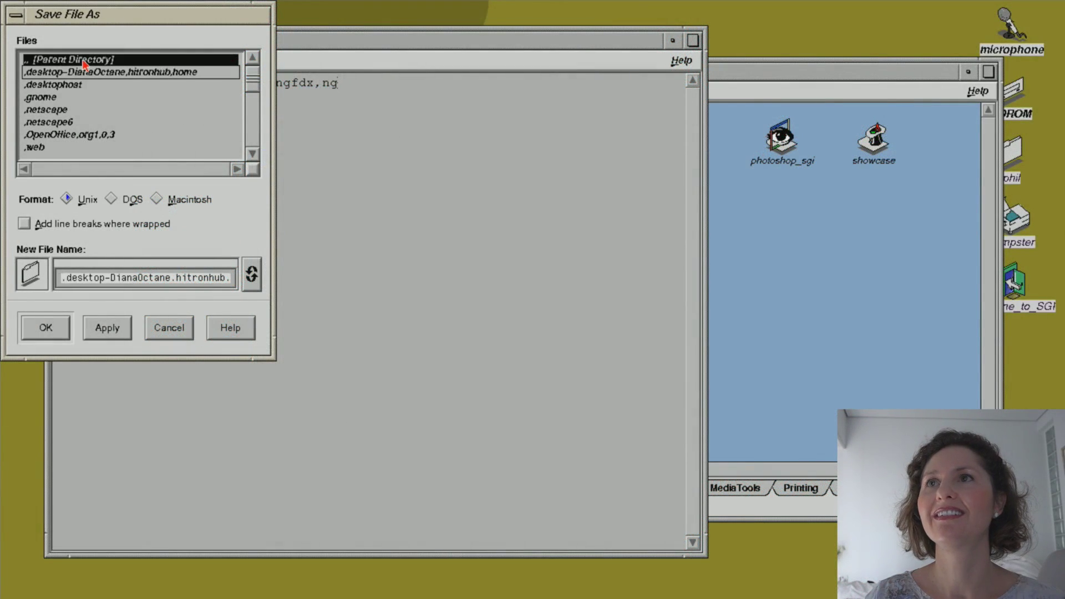
double_click(82, 59)
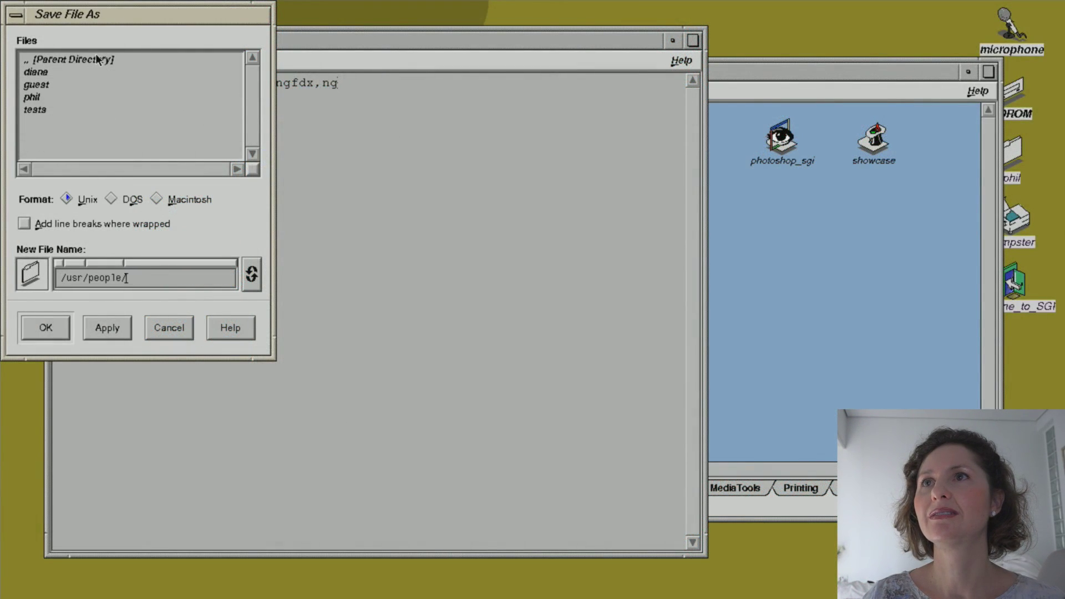
left_click(97, 59)
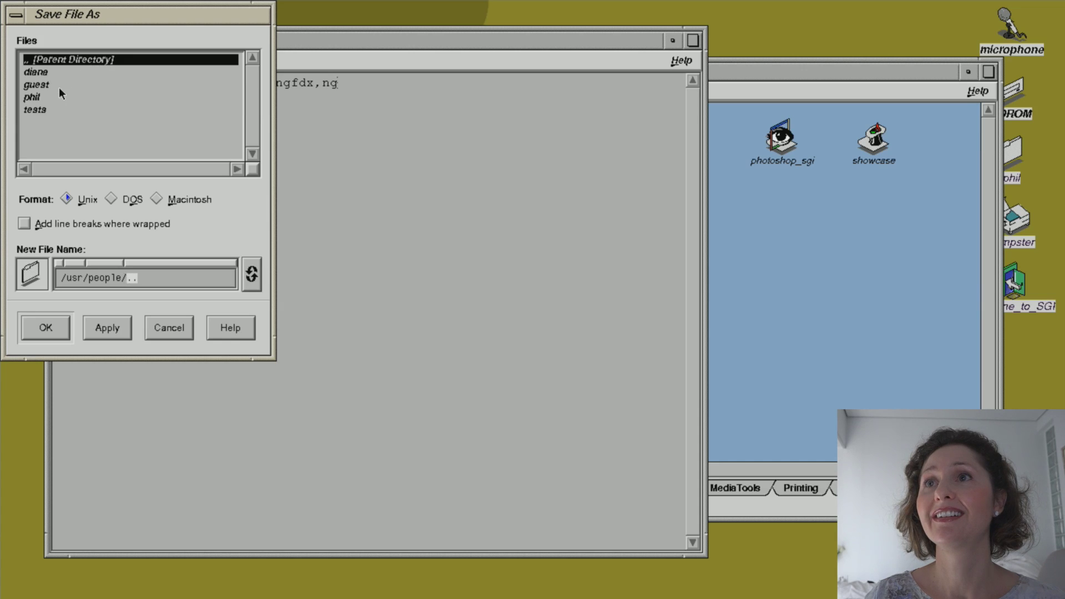
double_click(40, 97)
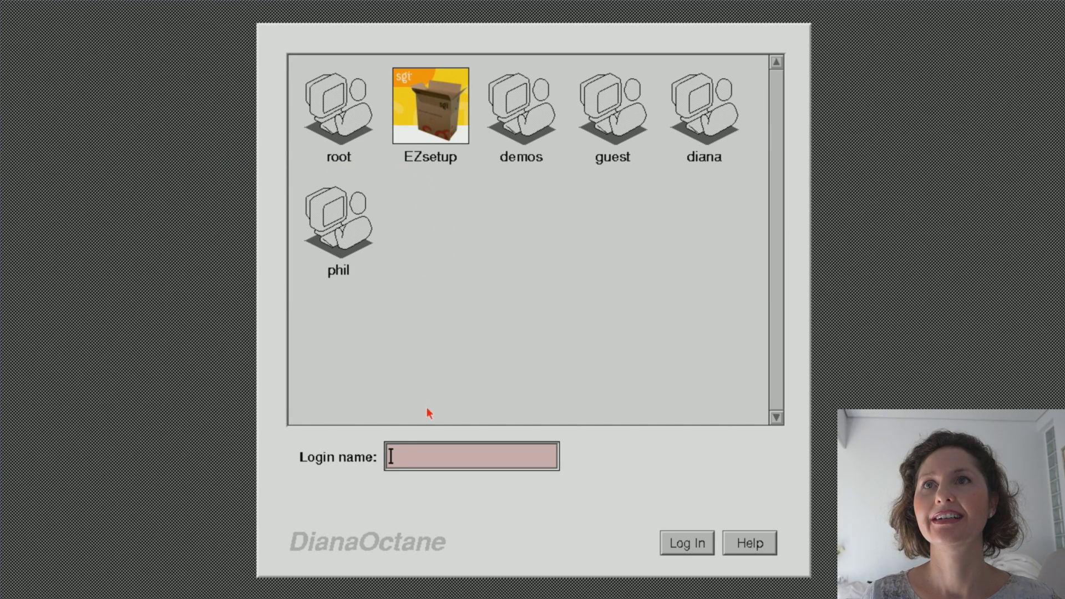
Log in with the last user account in the first row of the login screen.
double_click(689, 111)
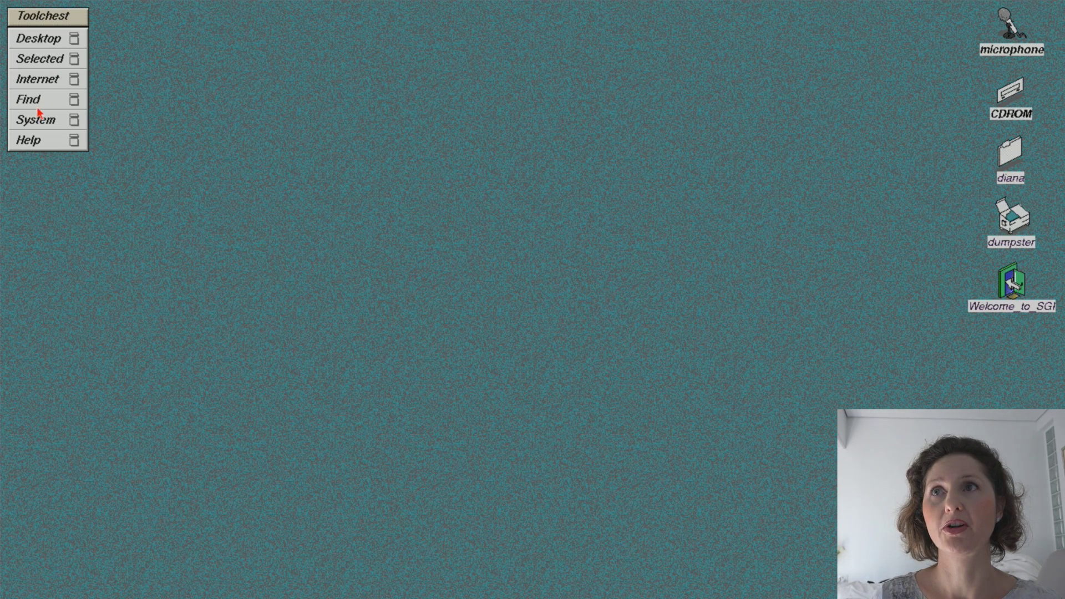
Search for "clock" with File QuickFind.
left_click(70, 105)
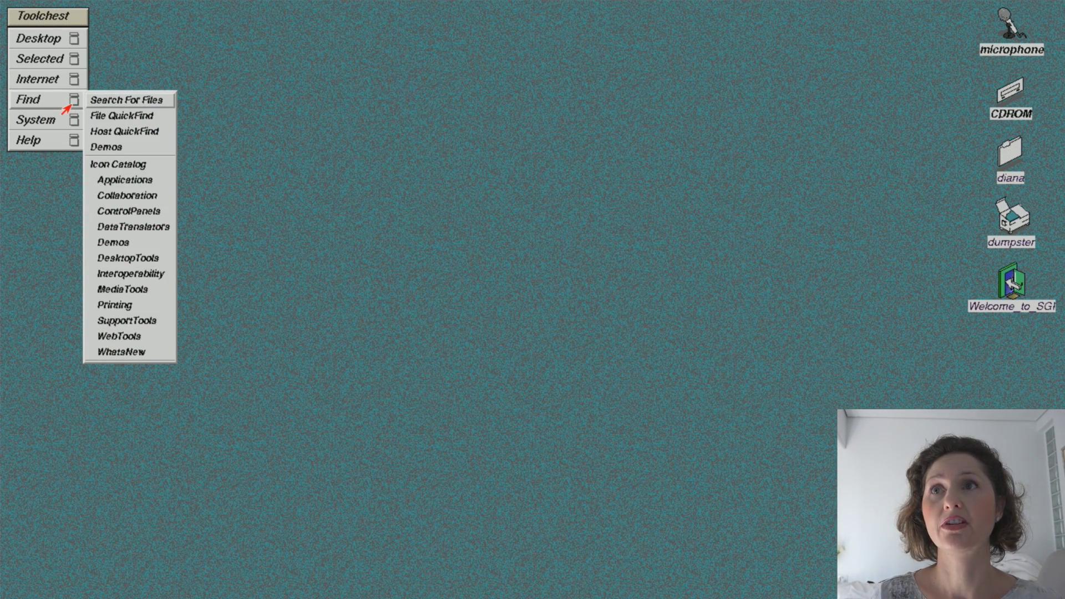
left_click(133, 116)
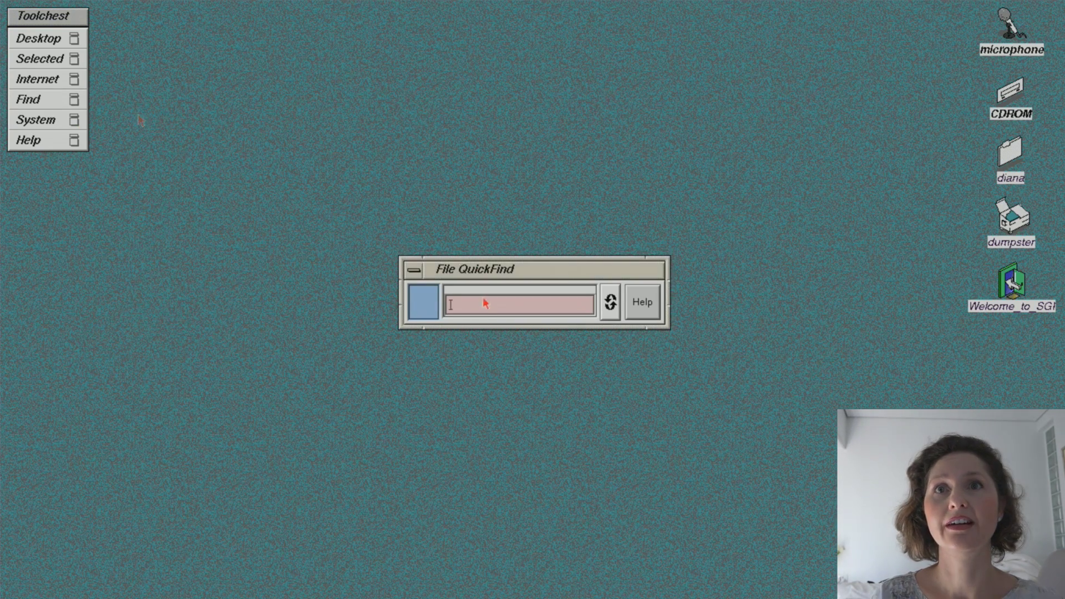
type("c")
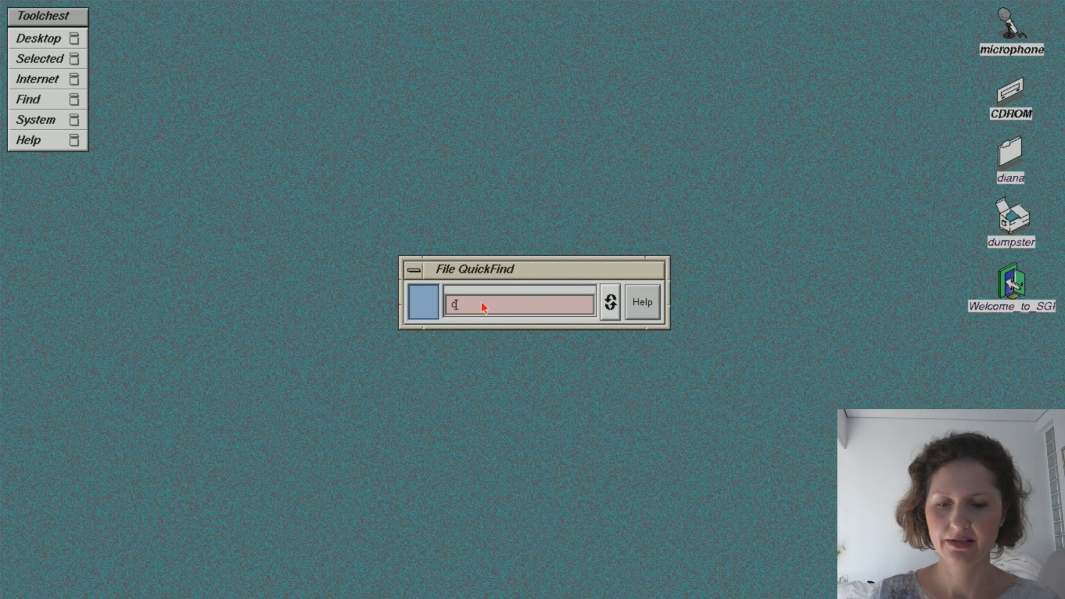
type("lock")
key("Return")
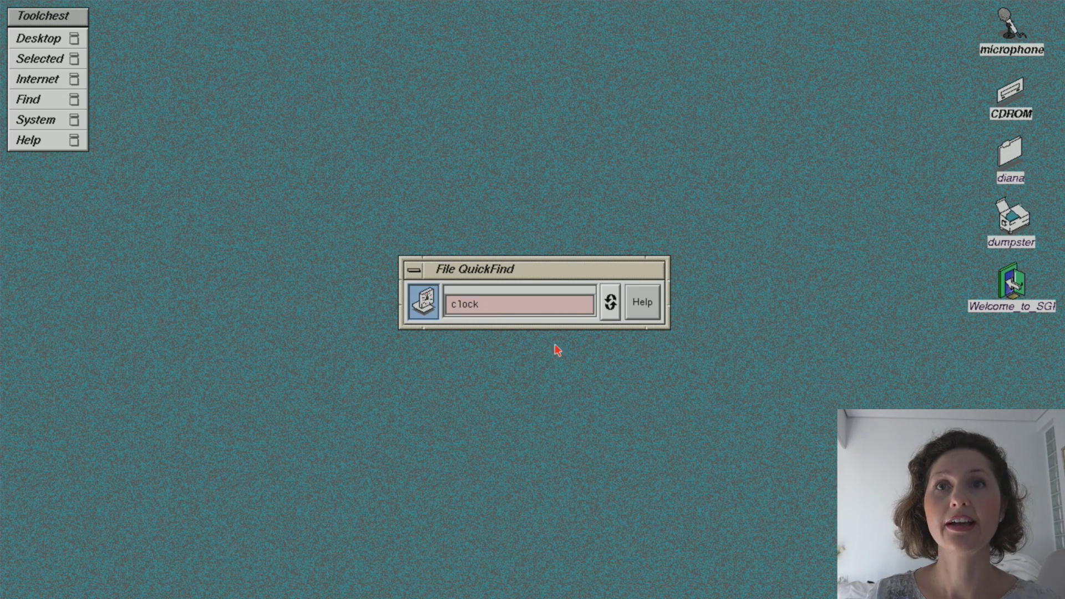
Consult the help page on using File QuickFind and close the help viewer.
left_click(655, 310)
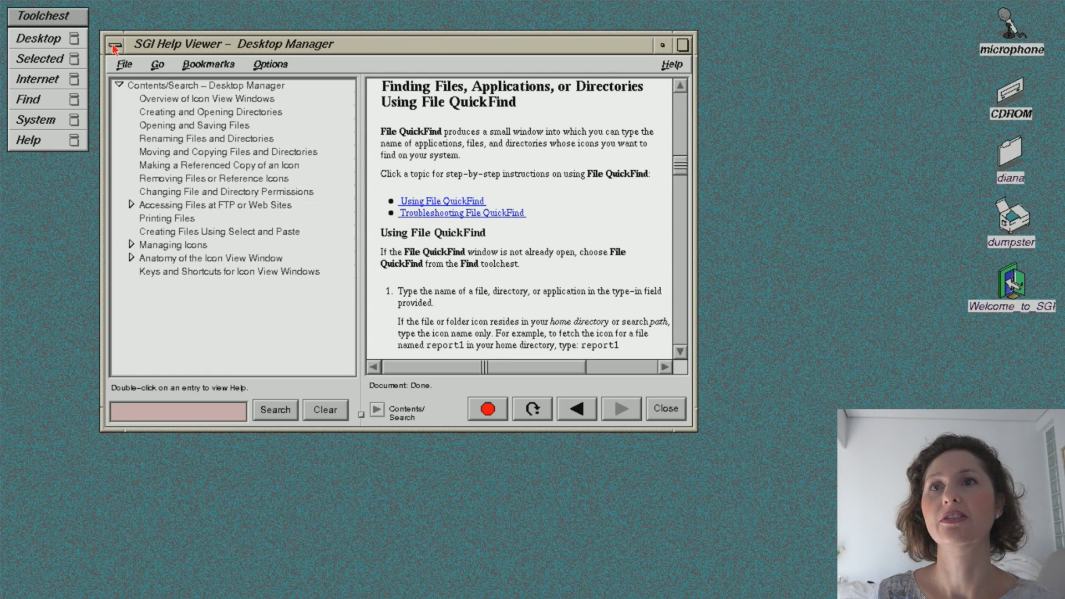
left_click(665, 408)
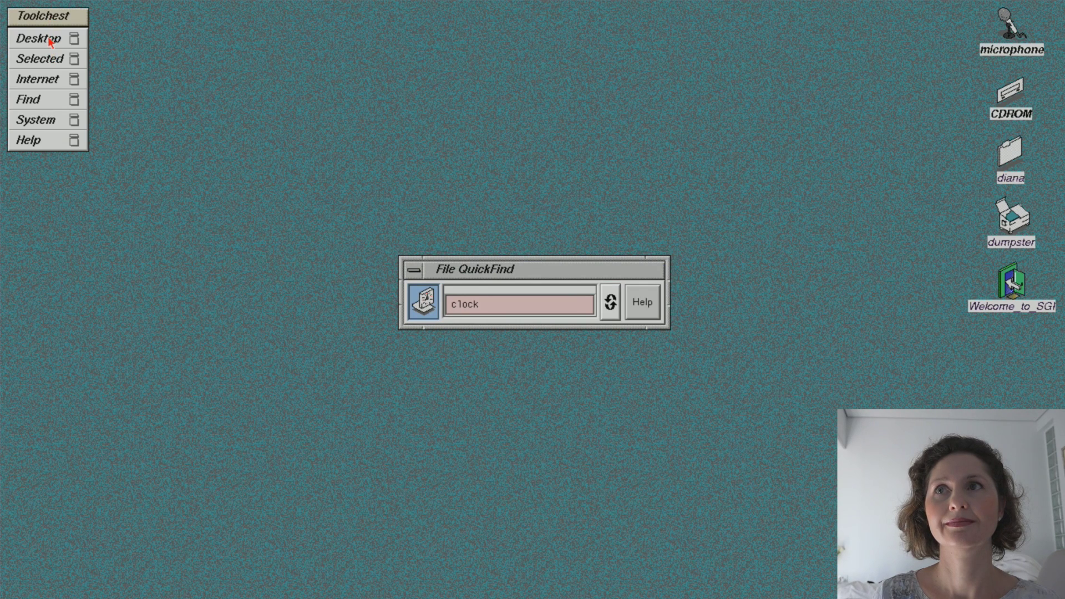
Log out of the current desktop session.
left_click(32, 41)
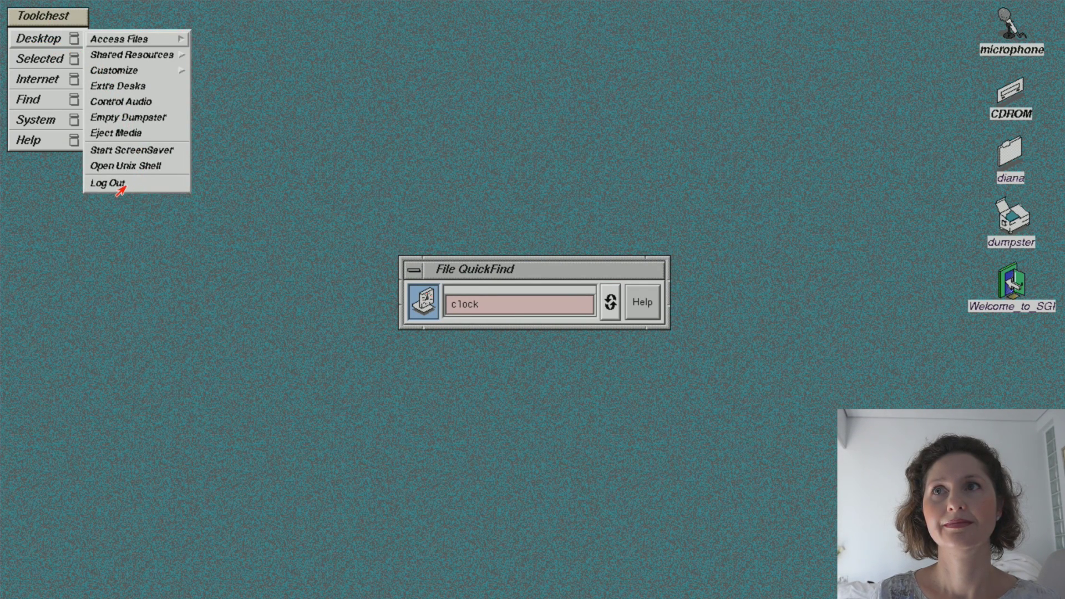
left_click(111, 183)
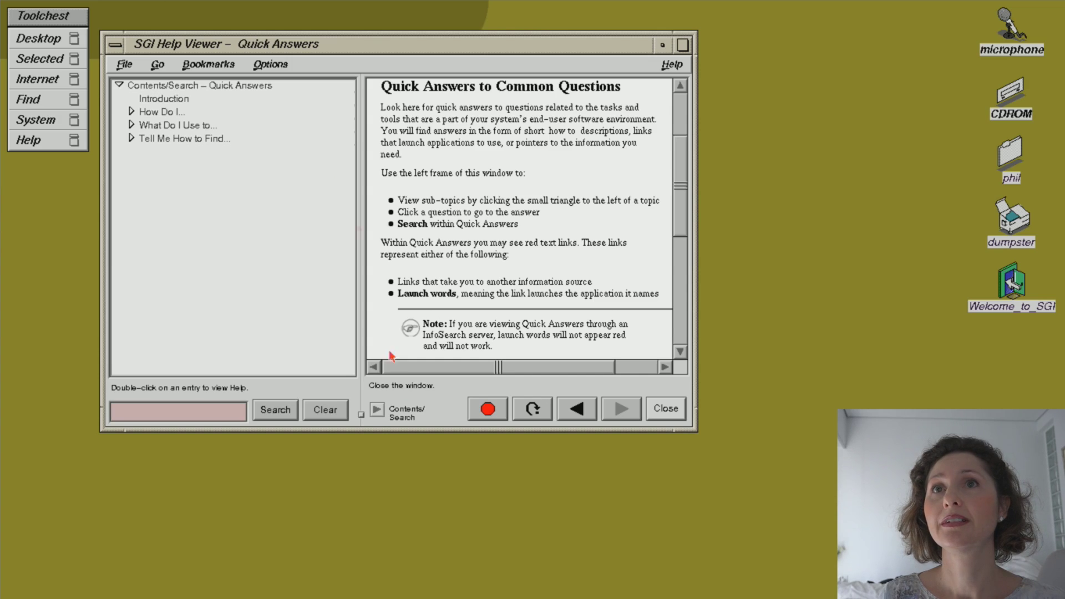
Expand the "How Do I..." and "Tell Me How to Find..." topics in Quick Answers and read the Applications entry.
double_click(160, 112)
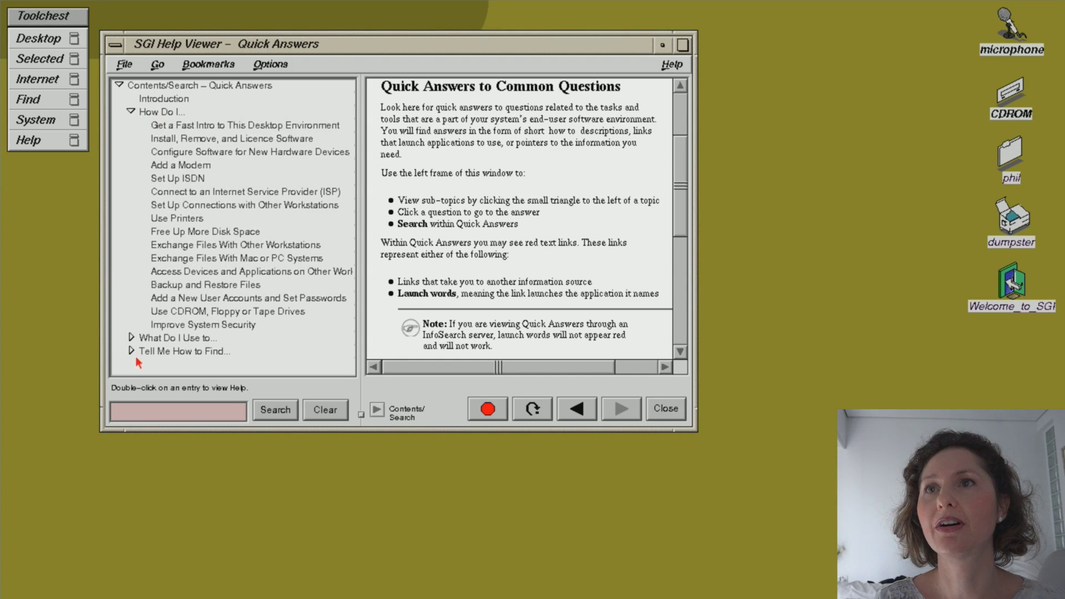
left_click(155, 350)
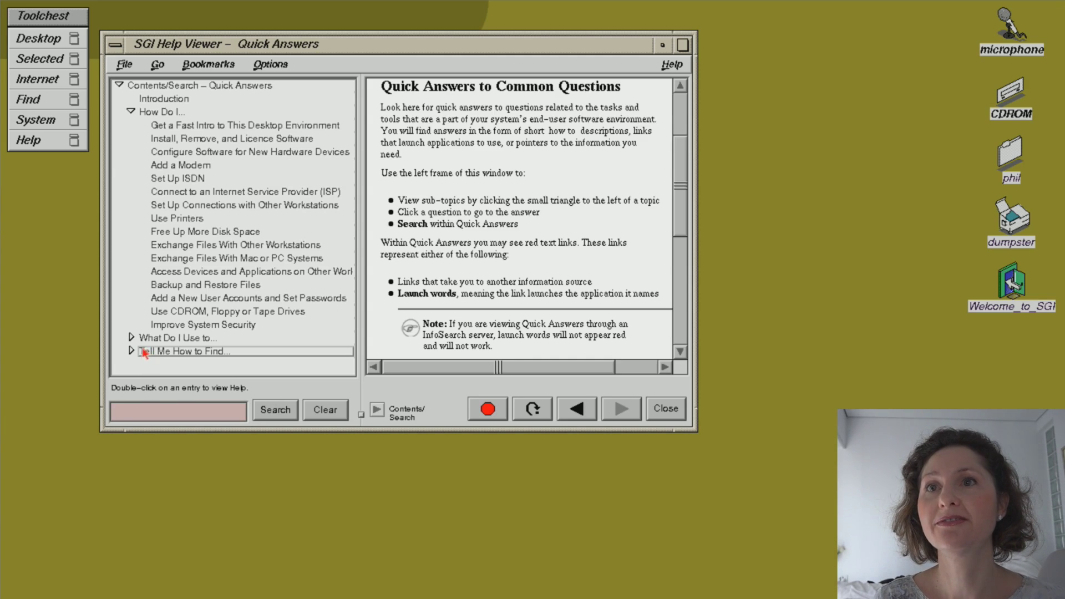
left_click(130, 351)
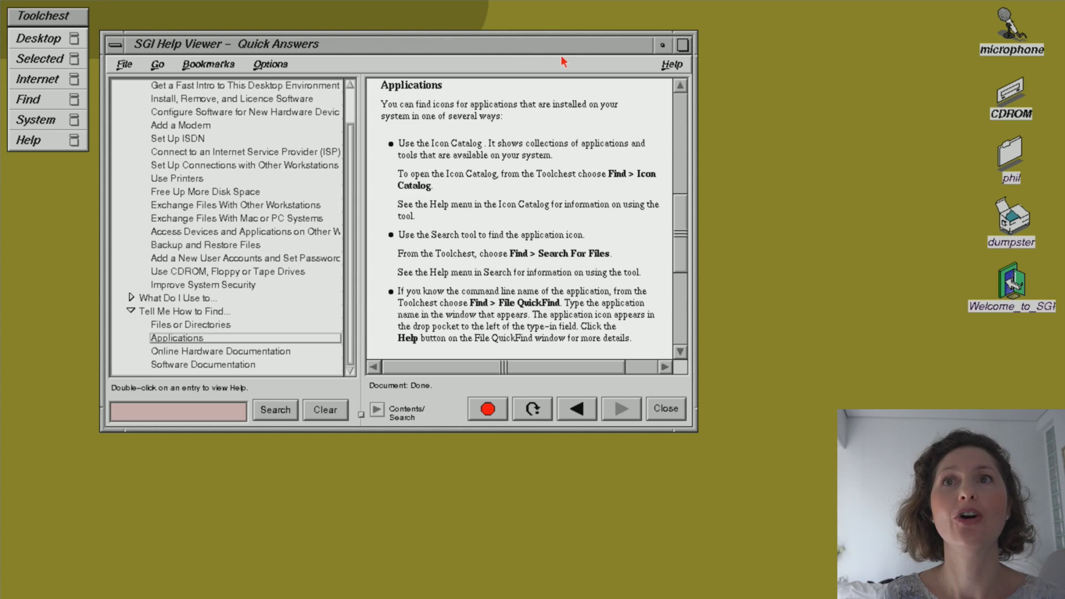
mouse_move(558, 43)
left_mouse_down()
mouse_move(593, 50)
mouse_move(552, 46)
left_mouse_up()
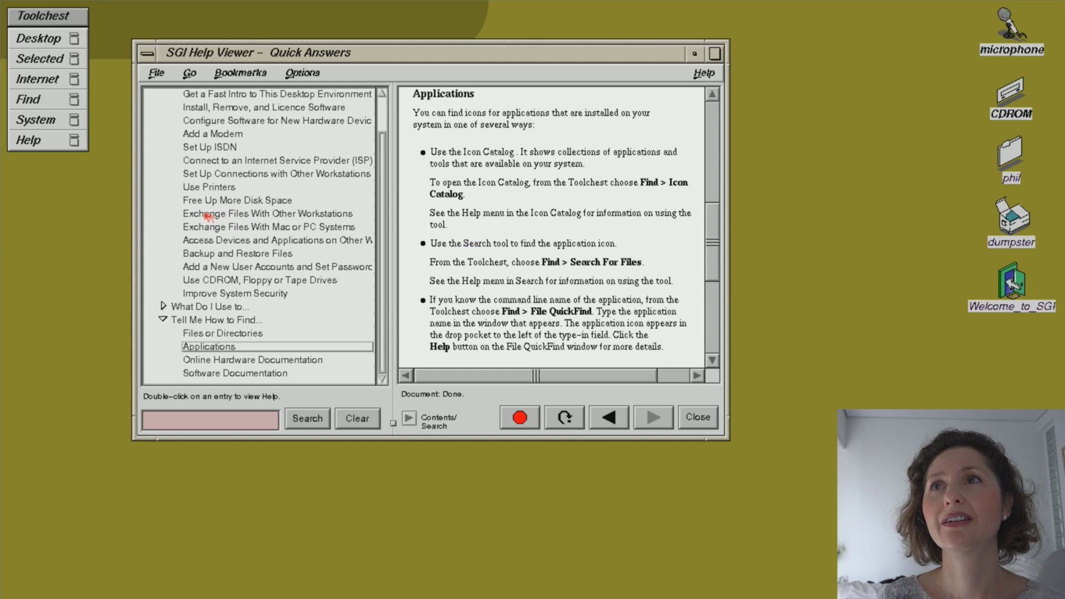
Open the Icon Catalog.
left_click(72, 106)
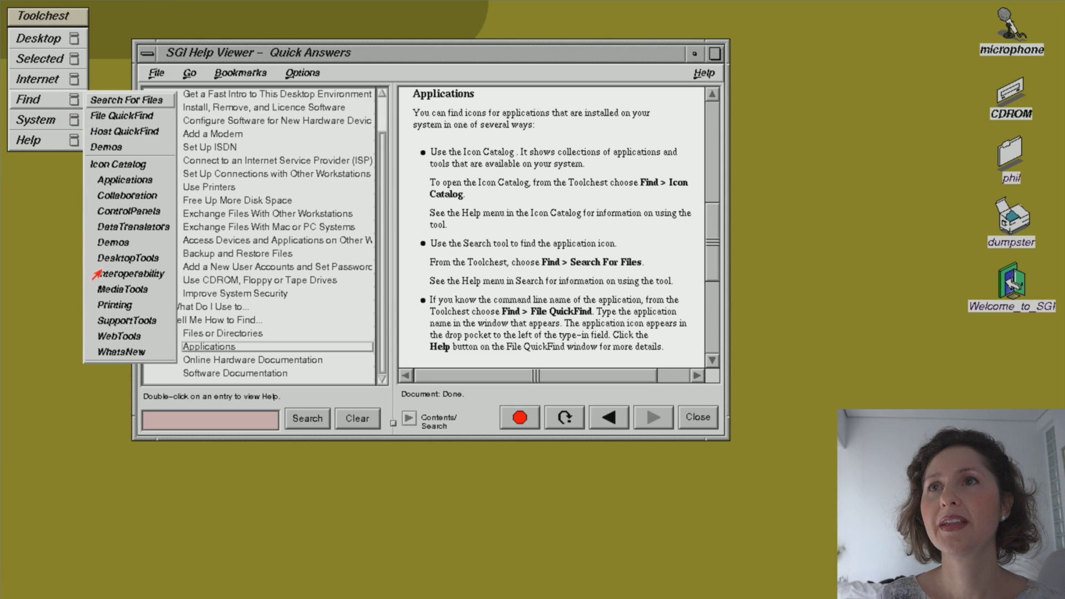
left_click(123, 165)
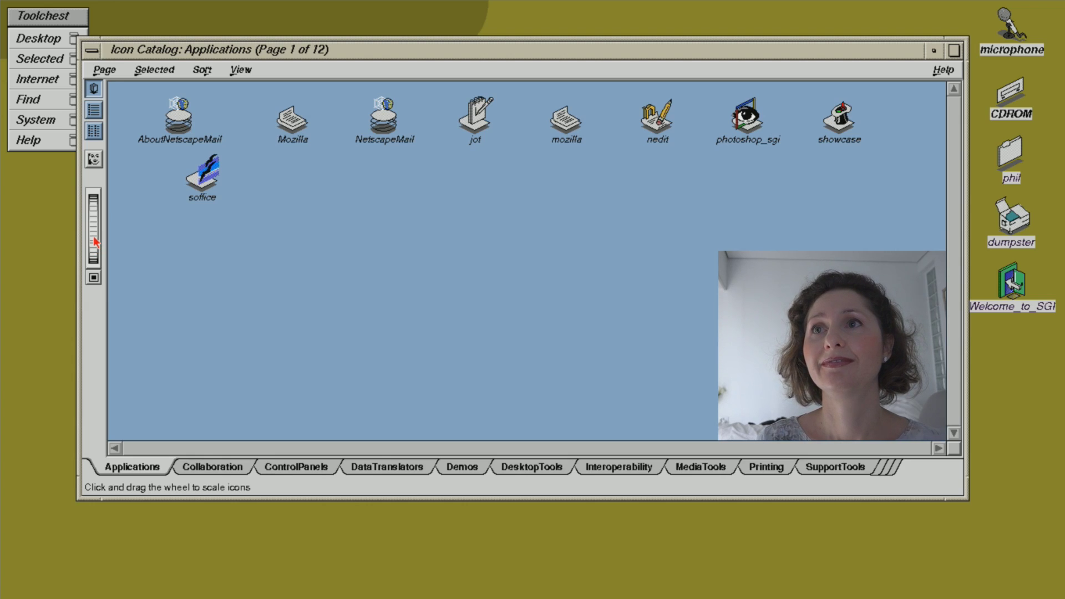
Try out icon scaling on the catalog's Applications page by enlarging and shrinking the icons, and return them to normal size.
left_click_drag(95, 242, 81, 314)
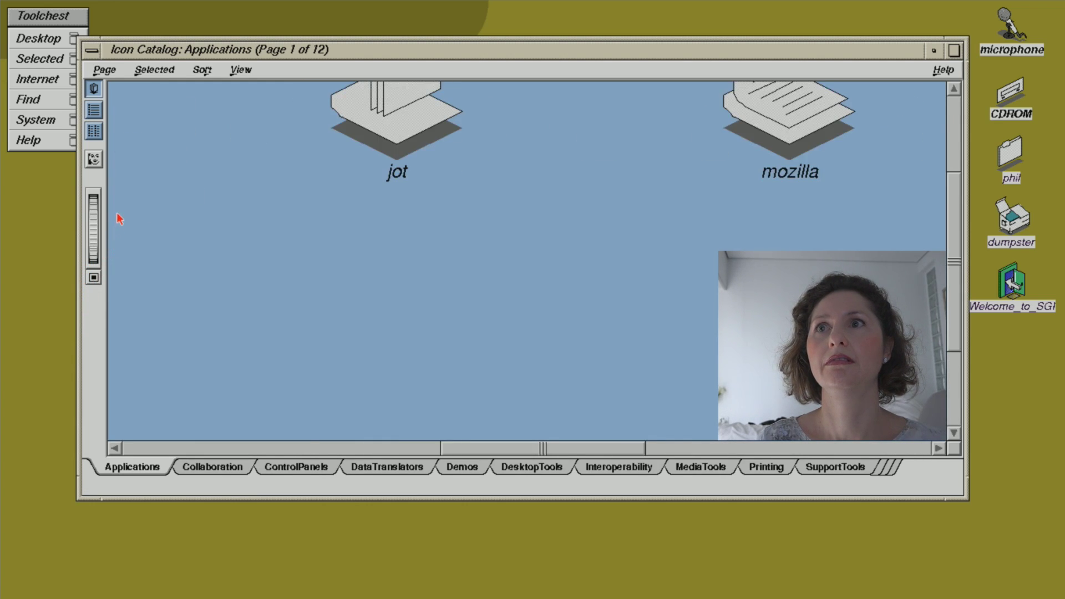
left_click_drag(117, 214, 137, 140)
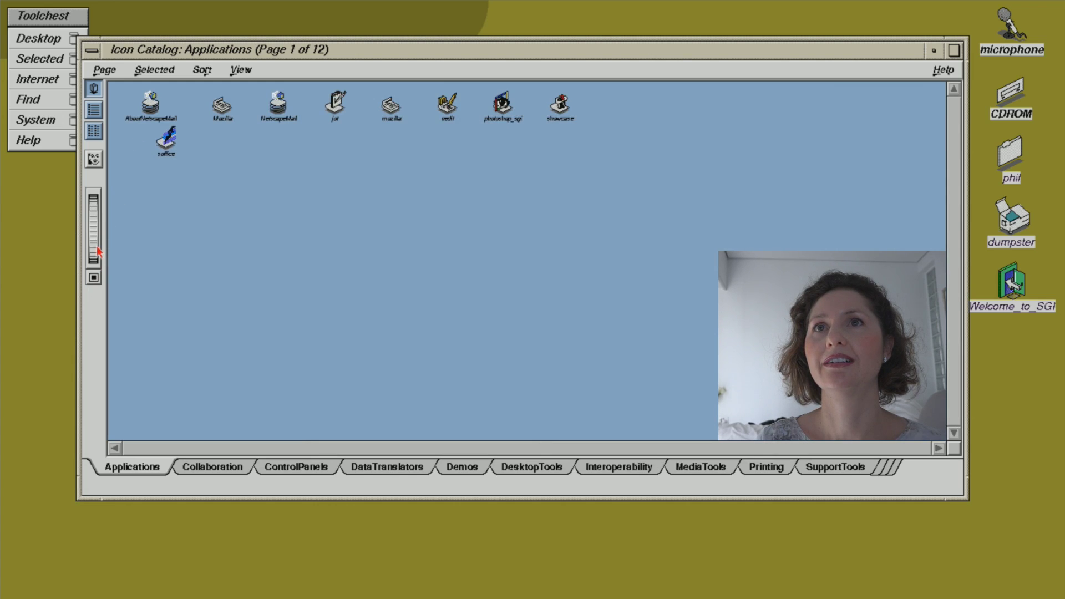
mouse_move(97, 247)
left_mouse_down()
mouse_move(95, 271)
mouse_move(99, 240)
left_mouse_up()
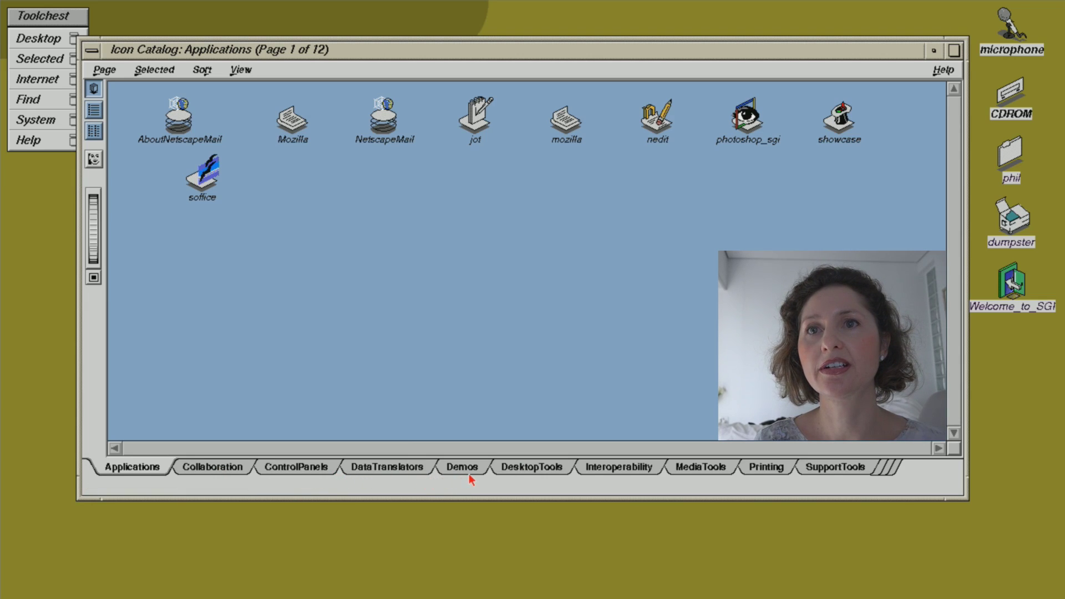
Place the xclock and xcalc icons from the catalog's DesktopTools page on the desktop, one below the other under the Toolchest.
left_click(547, 472)
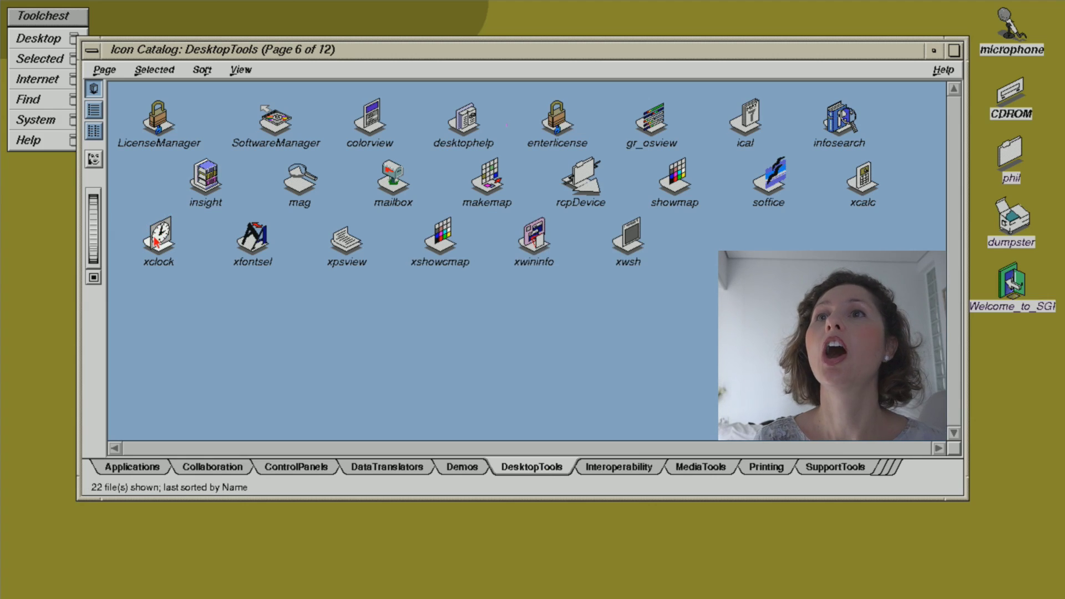
left_click_drag(157, 242, 46, 200)
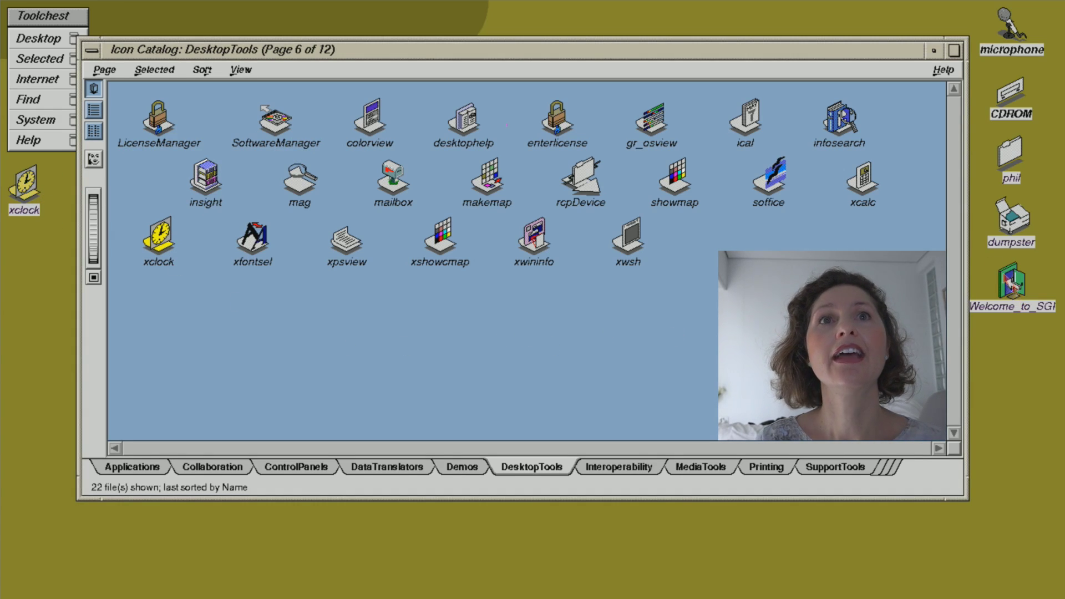
left_click_drag(870, 183, 32, 271)
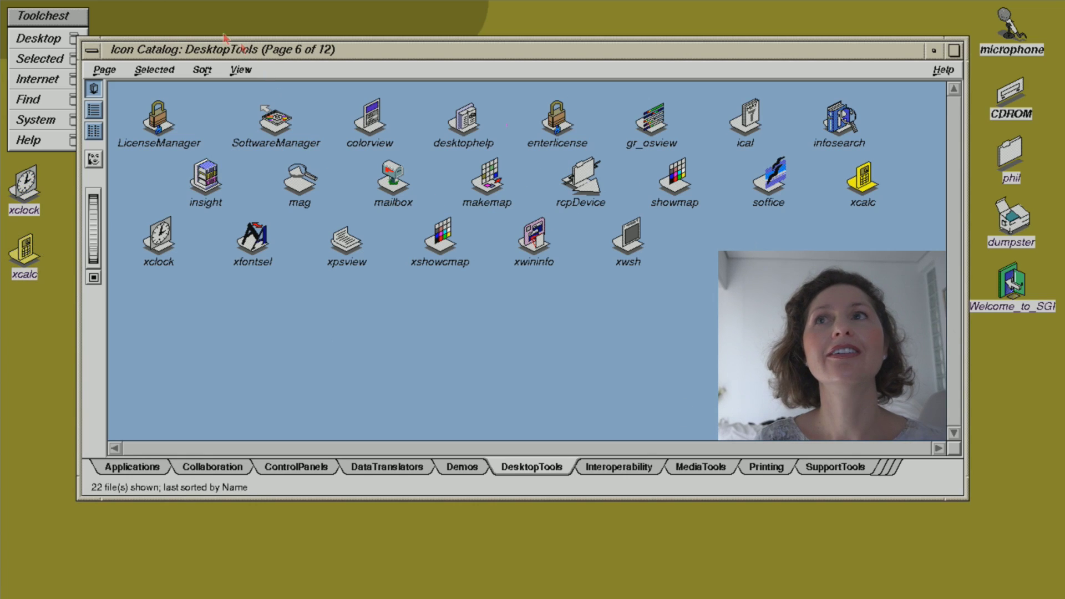
Examine the window commands of the Icon Catalog and try Raise on its window.
left_click(91, 51)
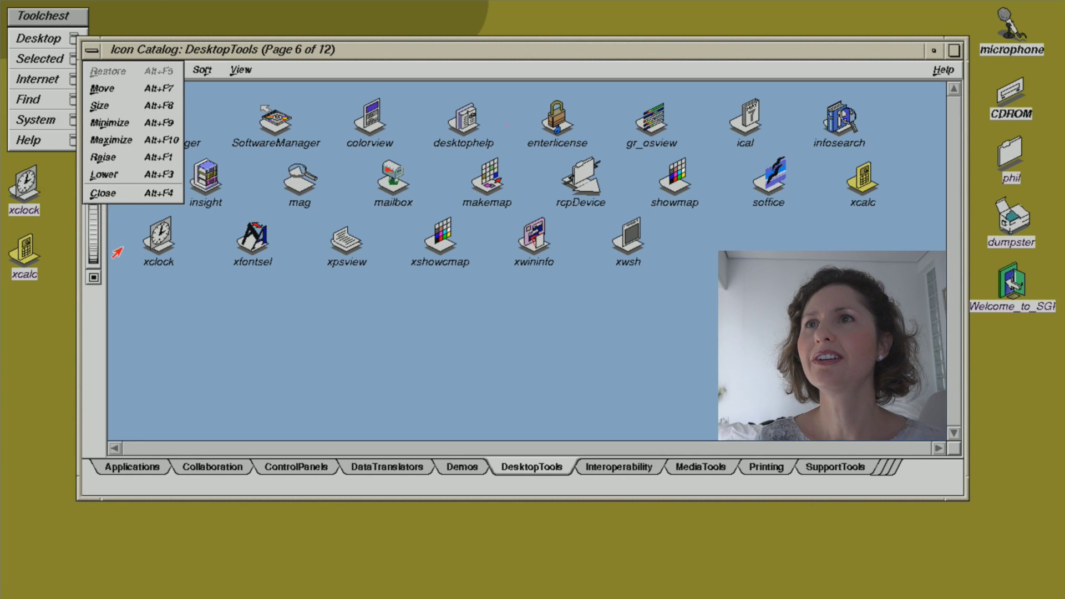
left_click(117, 253)
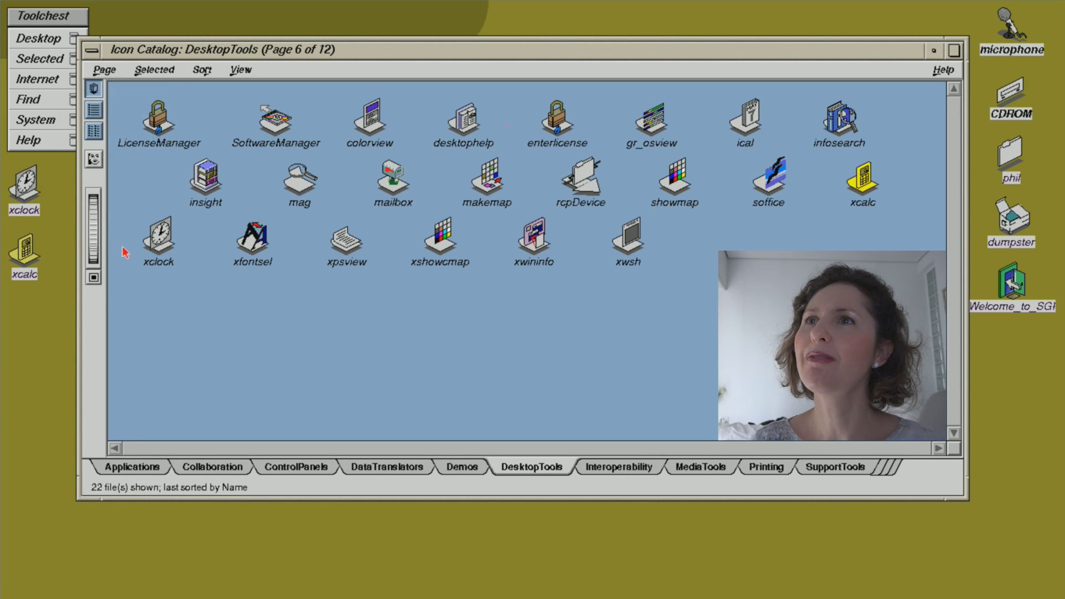
left_click(90, 53)
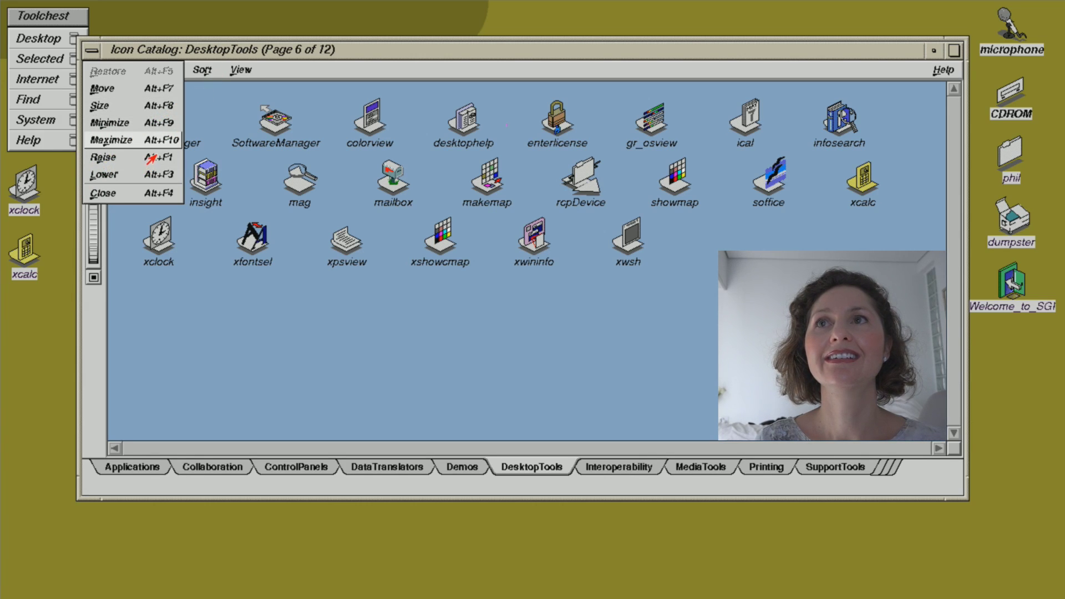
left_click(151, 159)
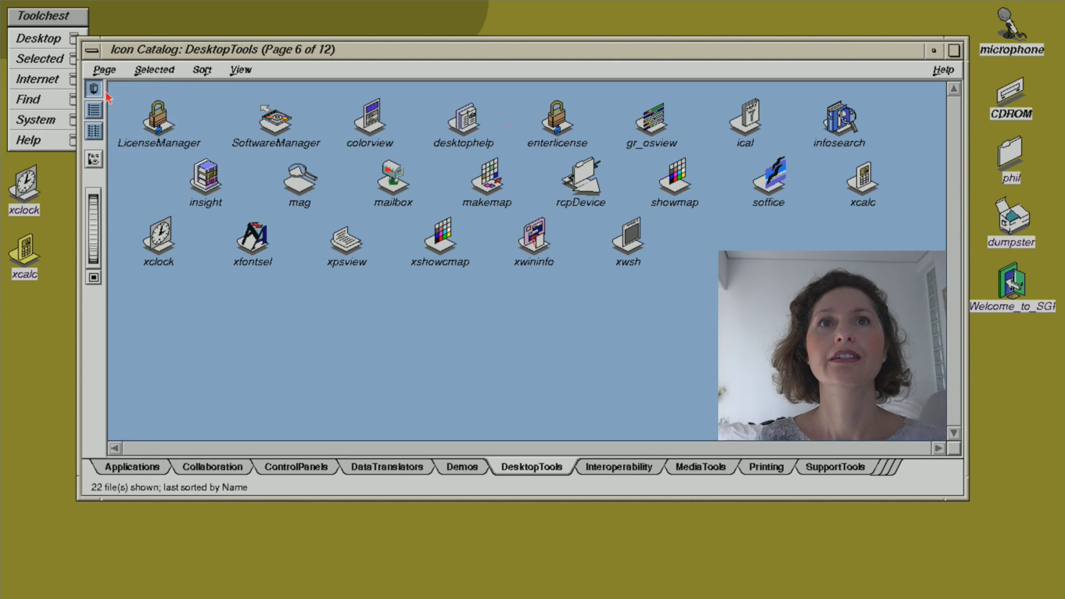
left_click(92, 51)
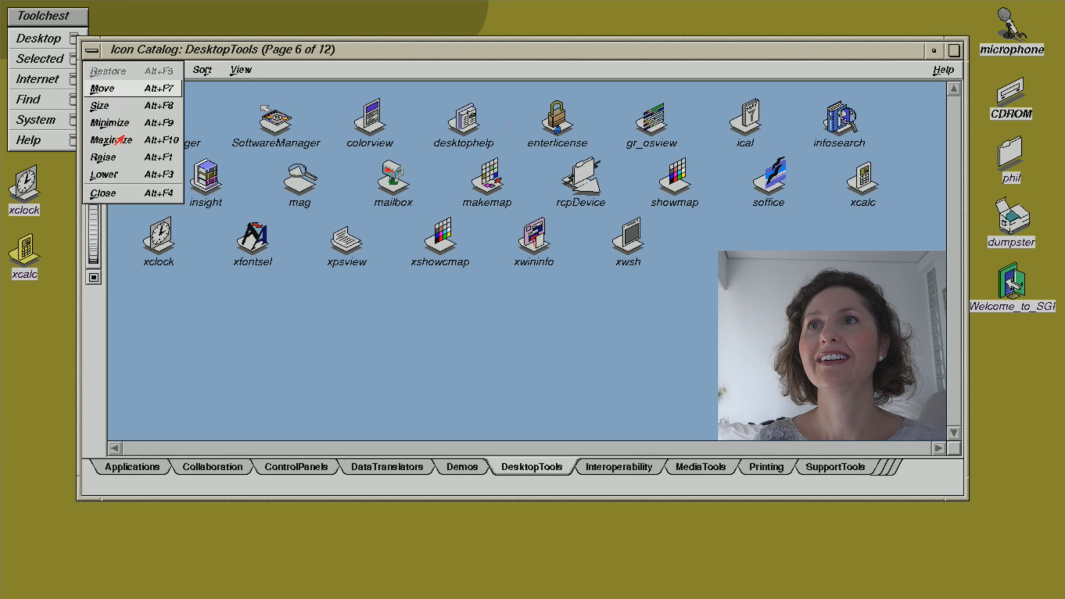
left_click(128, 161)
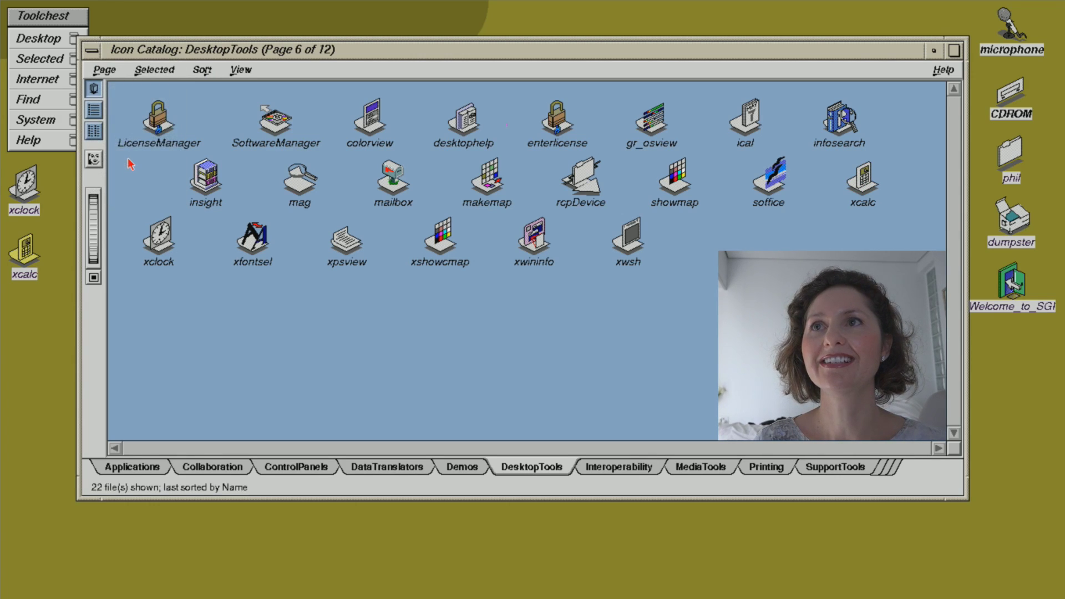
Move the Icon Catalog window away from the Toolchest and close the SGI Help Viewer window.
left_click_drag(384, 50, 416, 5)
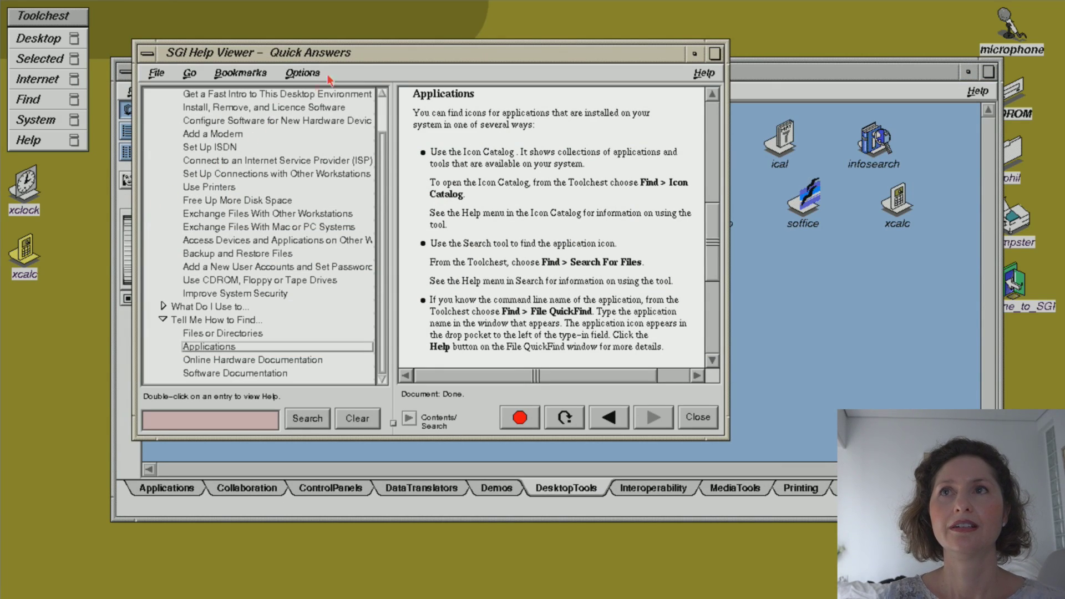
left_click(148, 57)
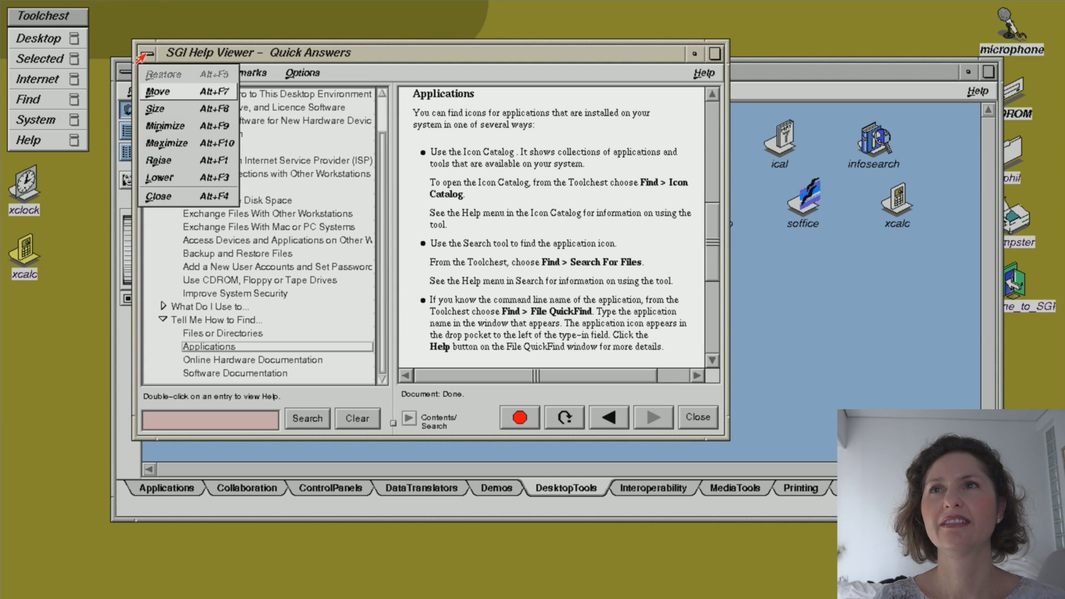
left_click(159, 197)
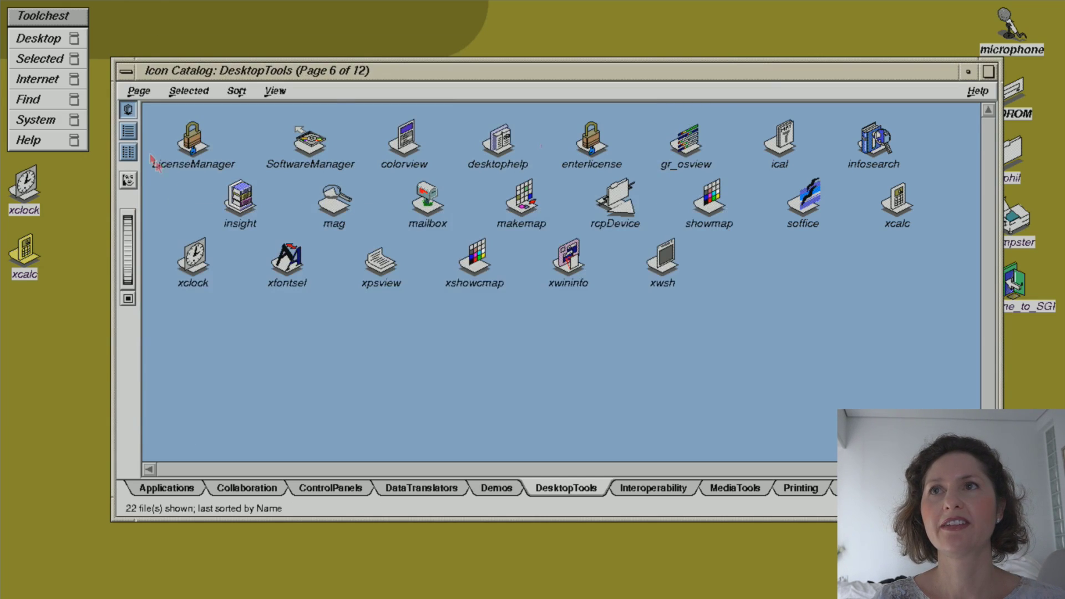
Close the Icon Catalog and launch xclock from its desktop icon, placing the clock window beside the Toolchest.
left_click(126, 71)
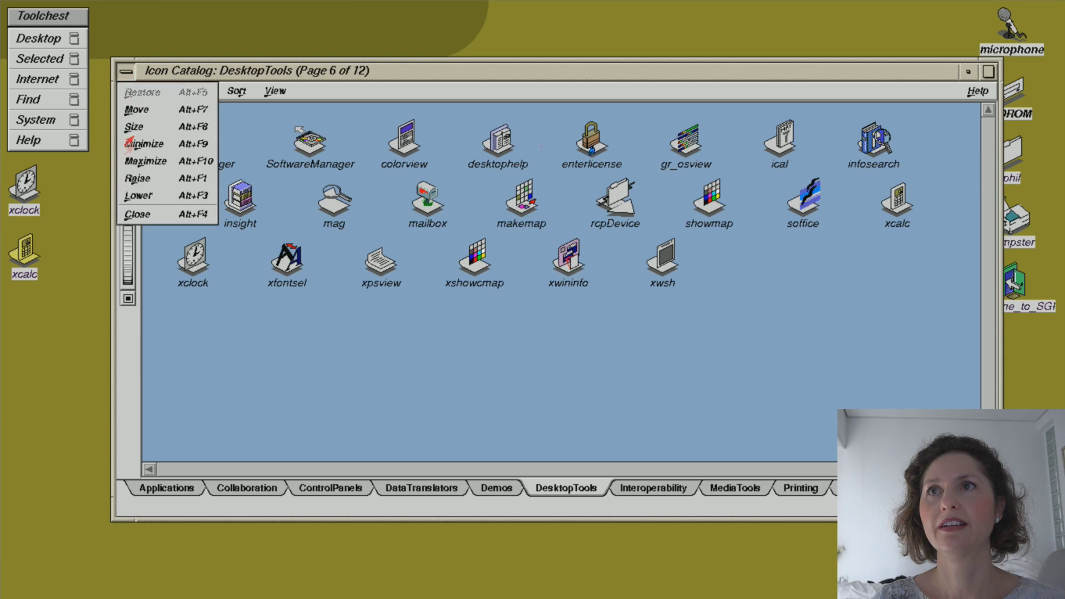
left_click(137, 214)
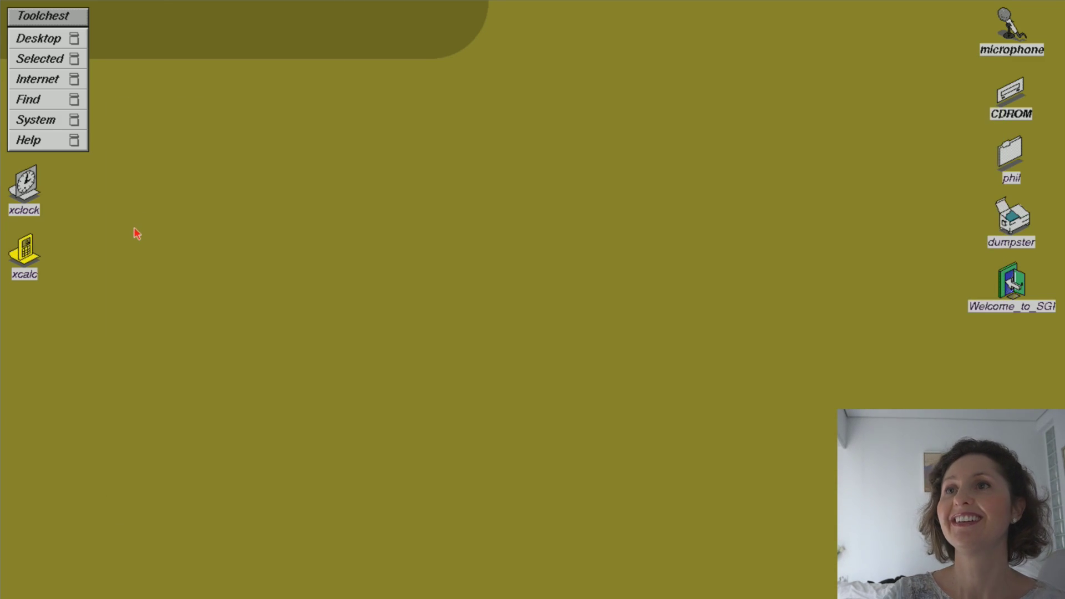
left_click(25, 199)
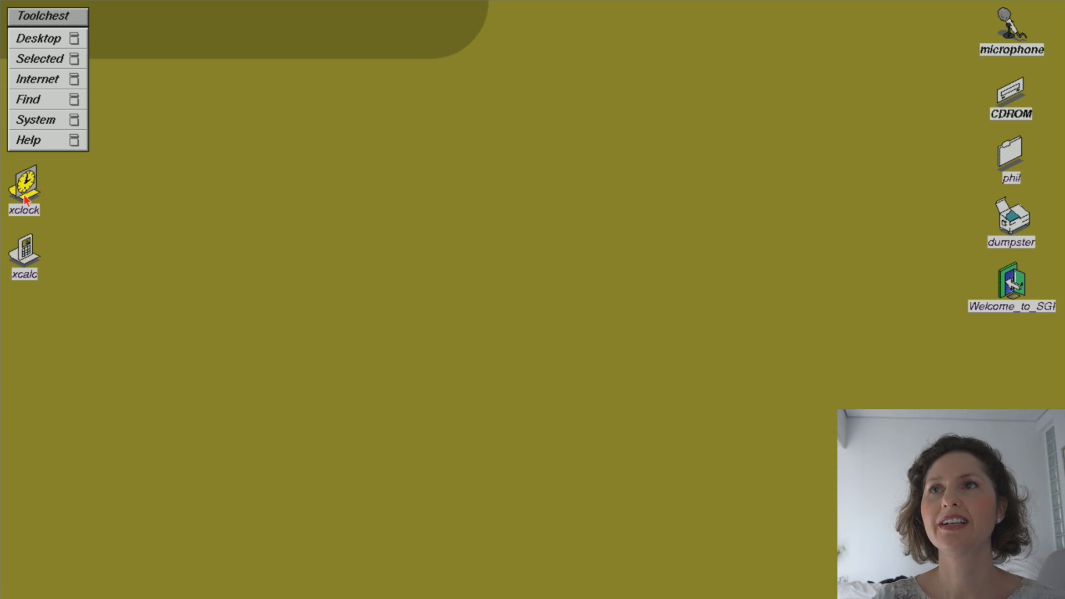
double_click(25, 200)
left_click(280, 132)
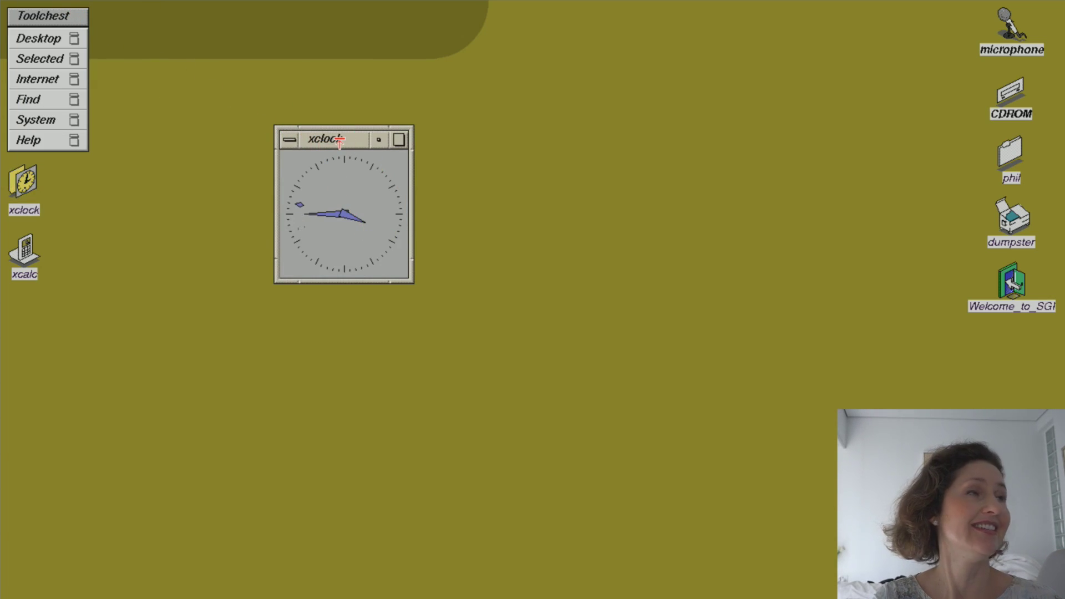
left_click_drag(339, 144, 347, 154)
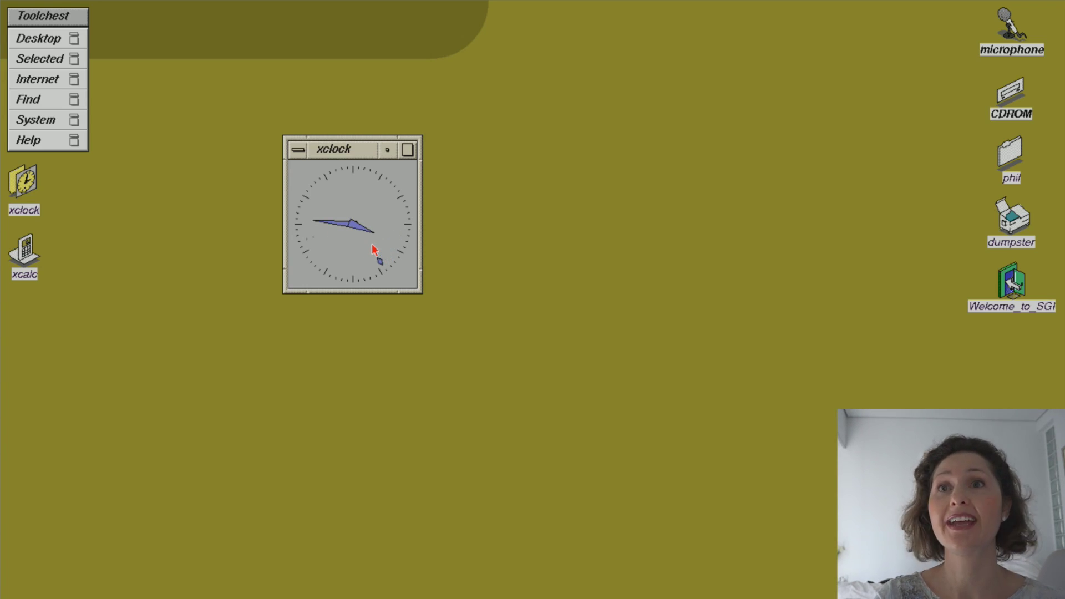
Exit xclock and launch xcalc from its desktop icon.
left_click(301, 155)
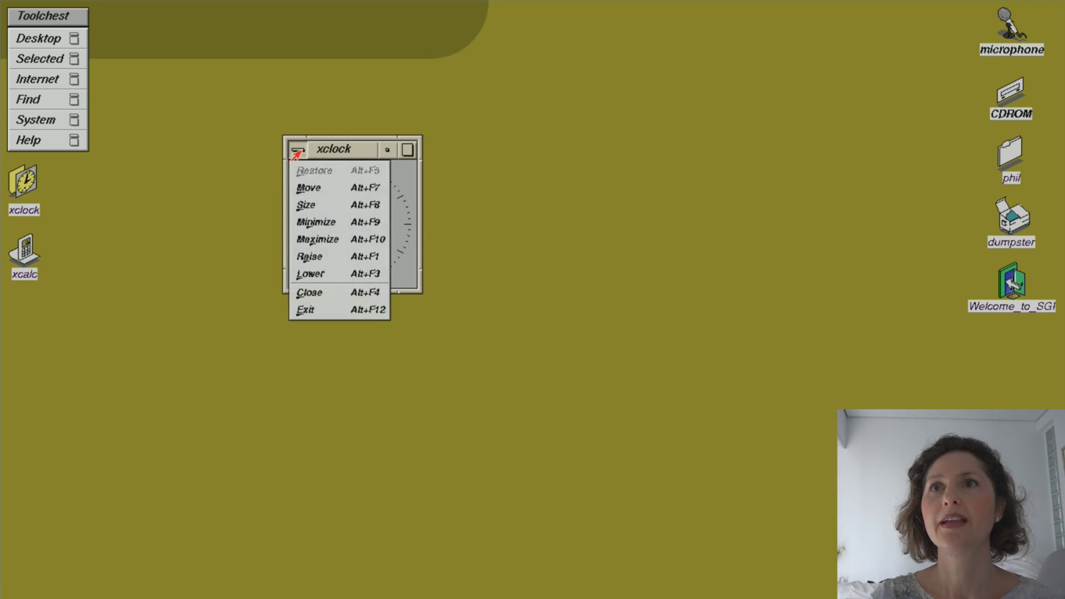
left_click(323, 315)
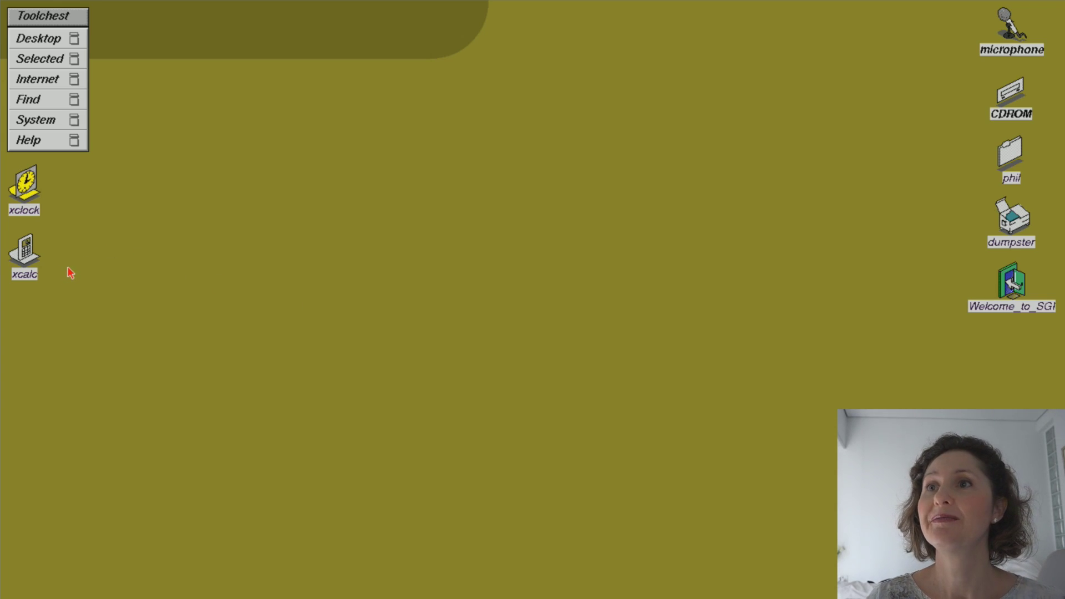
double_click(24, 266)
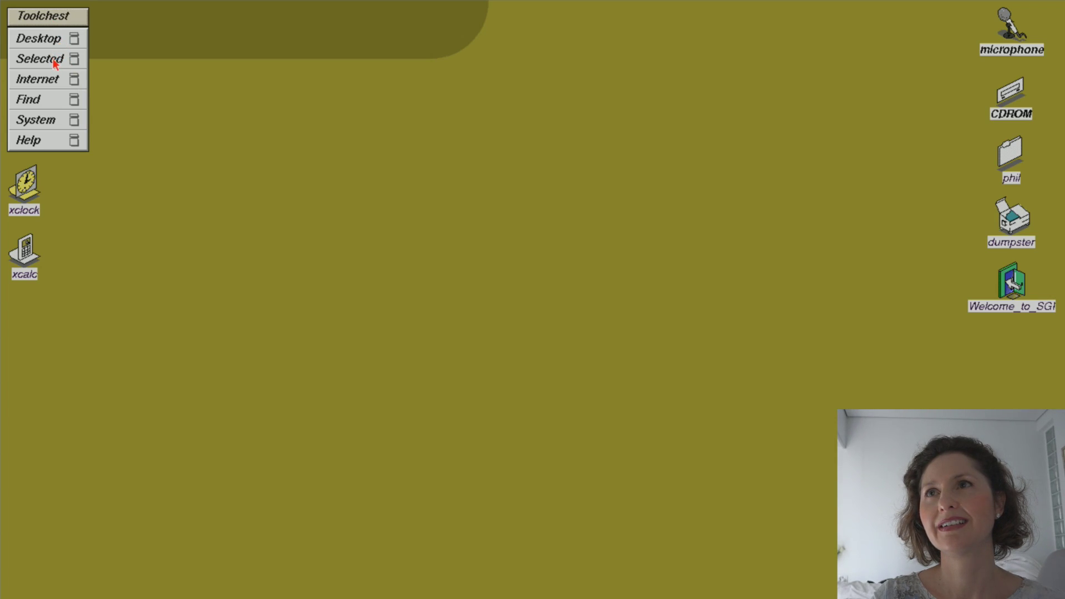
Launch jot from the Icon Catalog's Applications page and enter the sample text "kfxn.jdnf,jdsmnzfs,amngj,sdmngfdx,ng".
left_click(66, 103)
left_click(125, 179)
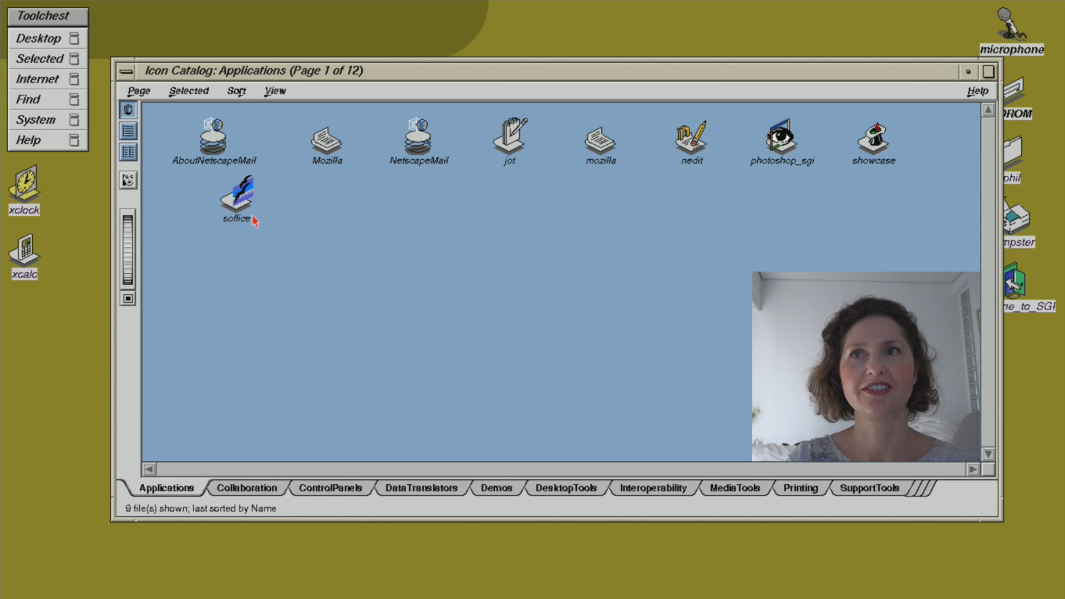
double_click(509, 142)
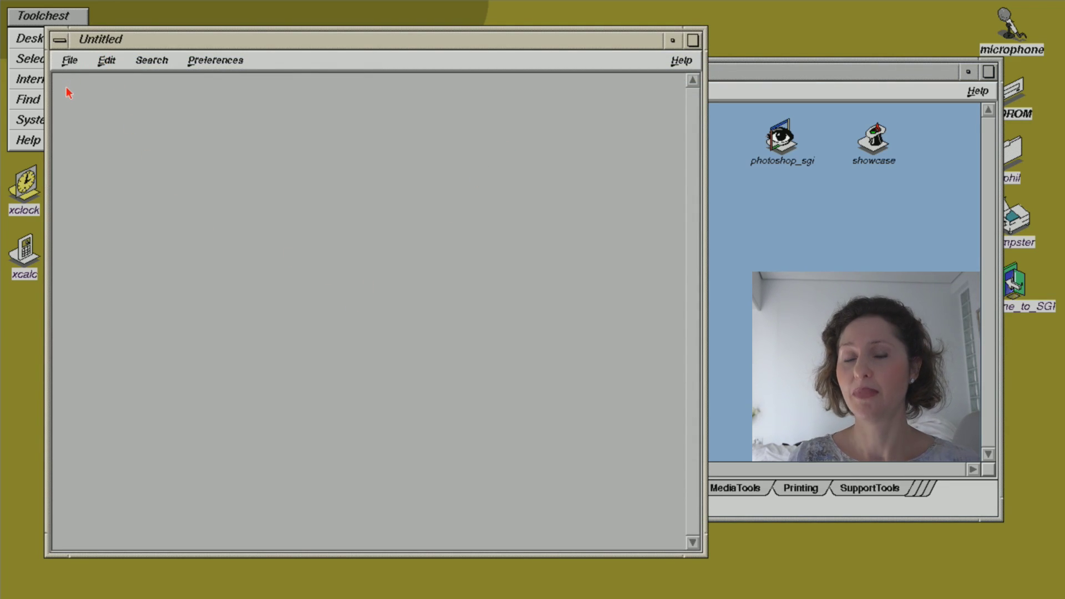
type("kfxn.jdnf,jdsmnzfs,amngj,sdmngfdx,ng")
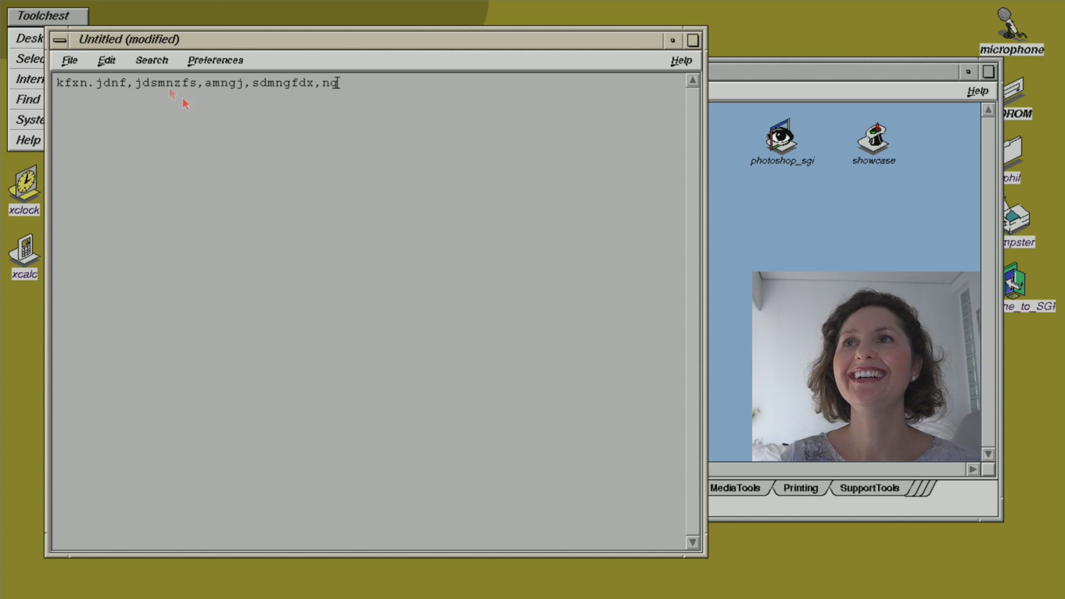
Start saving the untitled jot document to a new file.
left_click(71, 61)
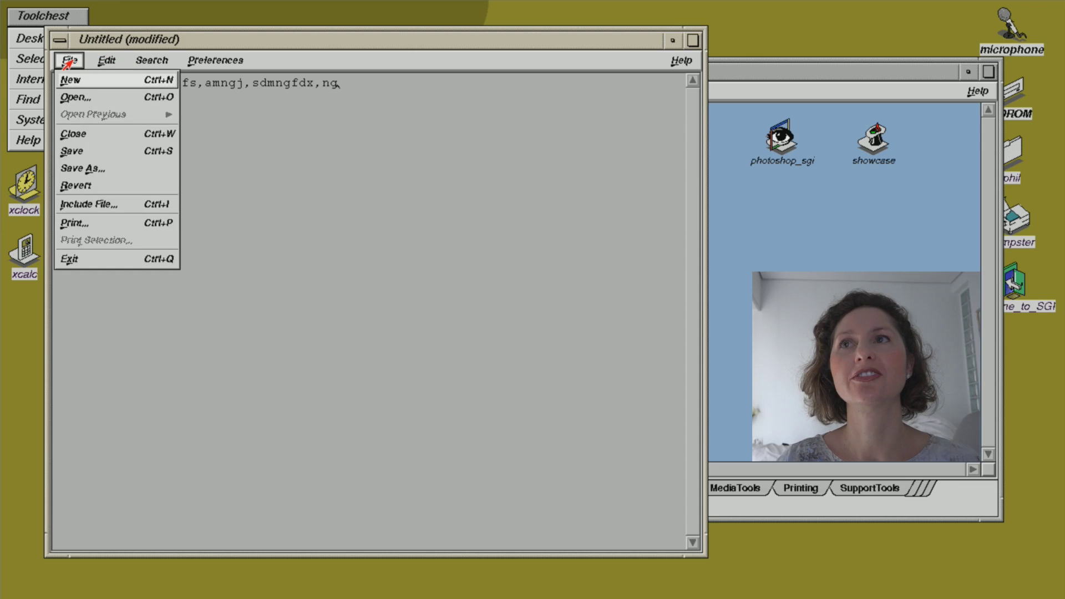
left_click(78, 155)
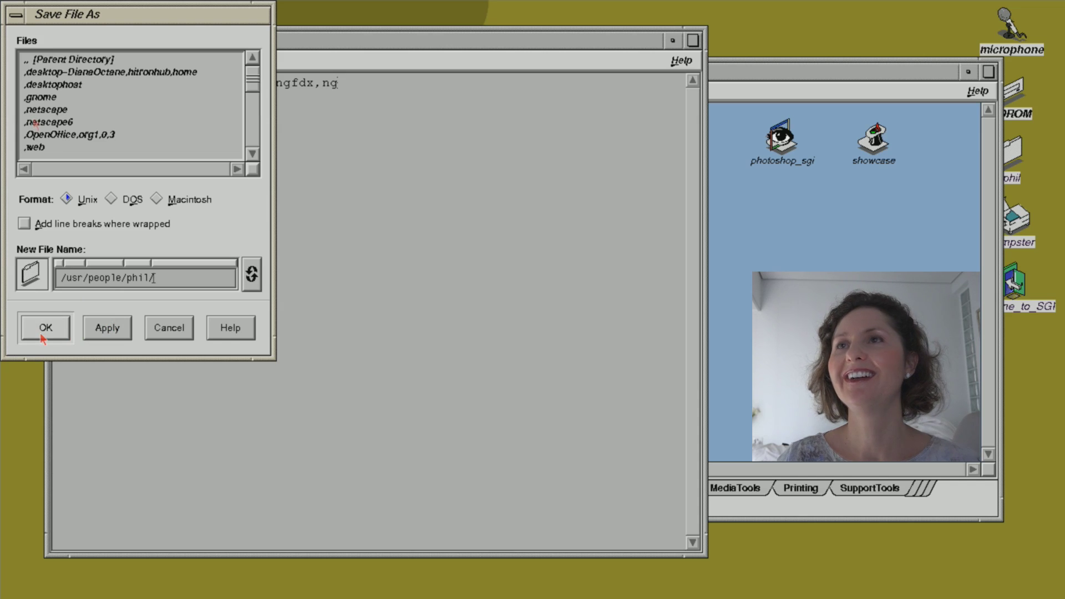
left_click(78, 73)
double_click(78, 73)
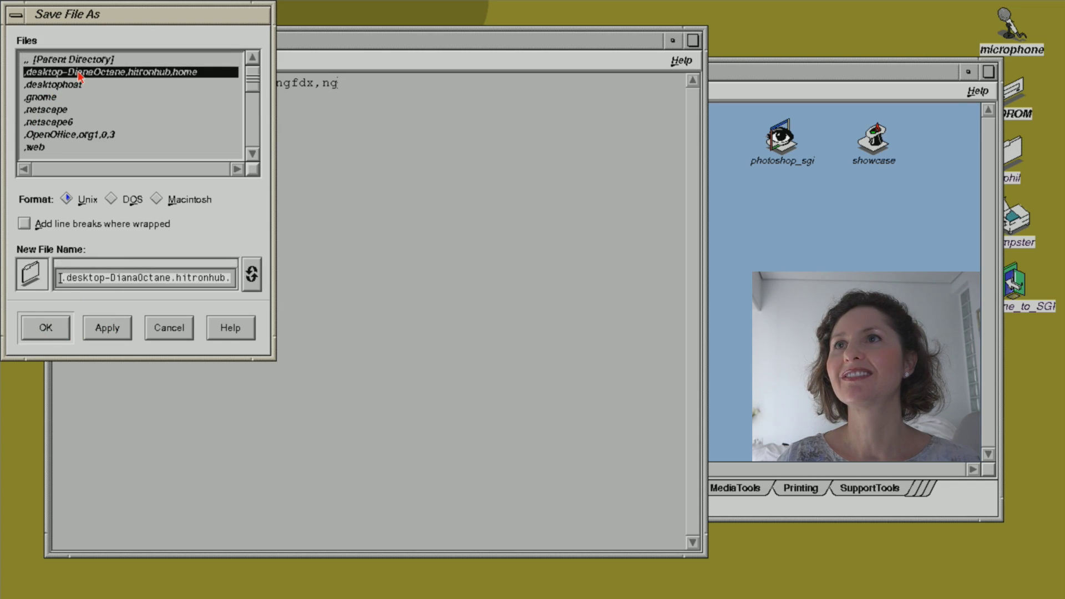
double_click(39, 98)
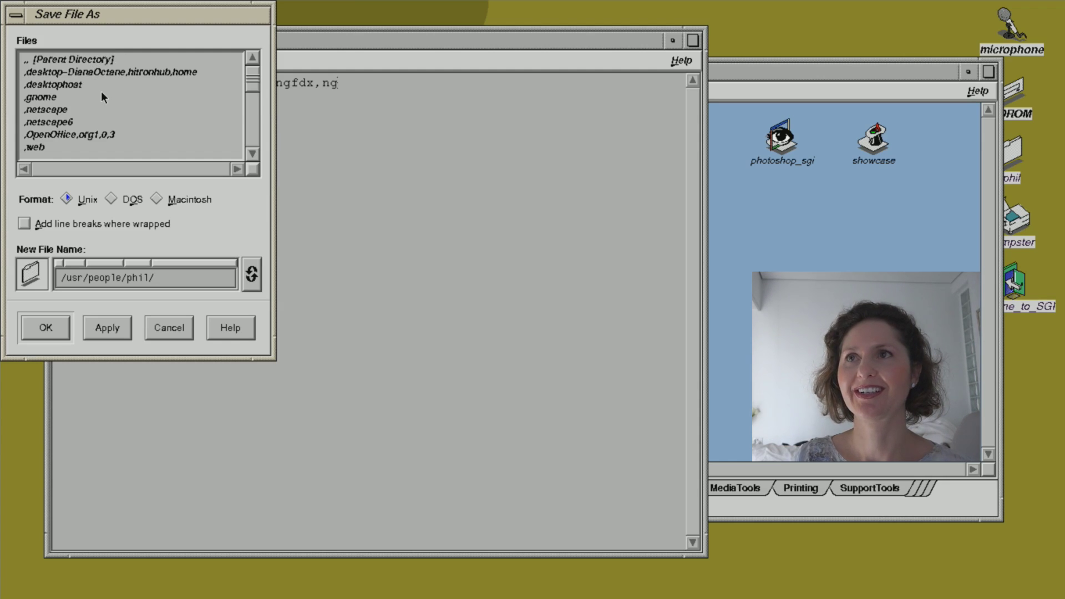
key("Return")
left_click(169, 351)
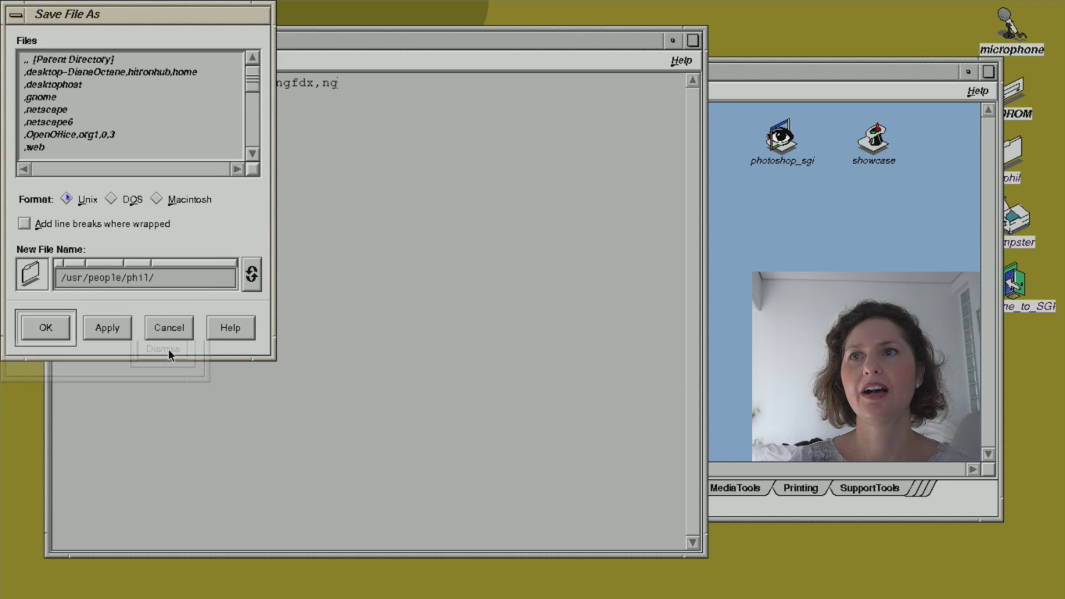
Name the document "file" in the home directory and save it in Unix format.
left_click(164, 278)
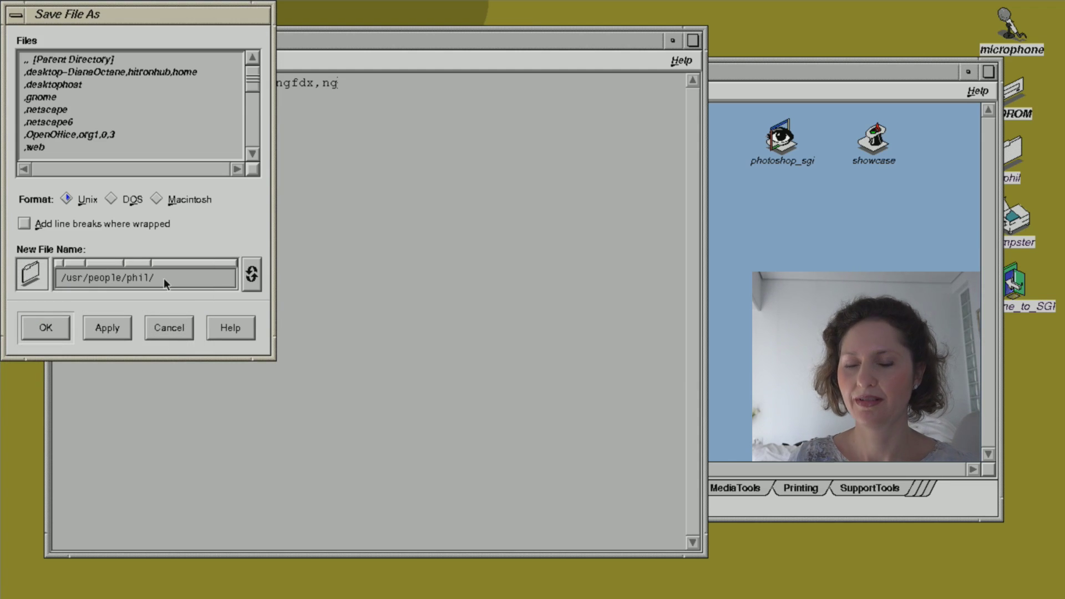
type("file")
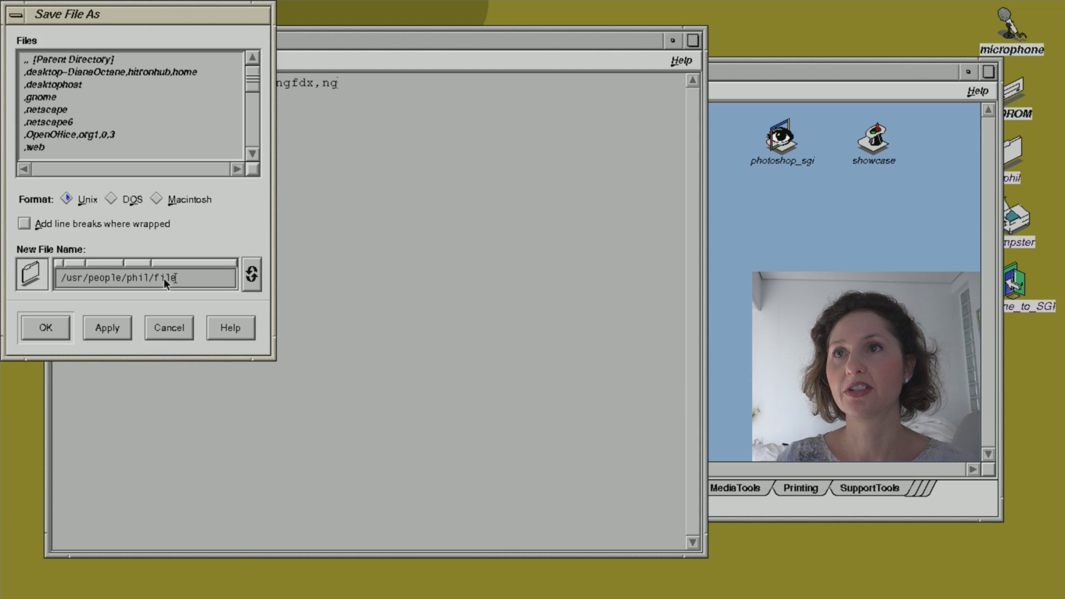
left_click(48, 332)
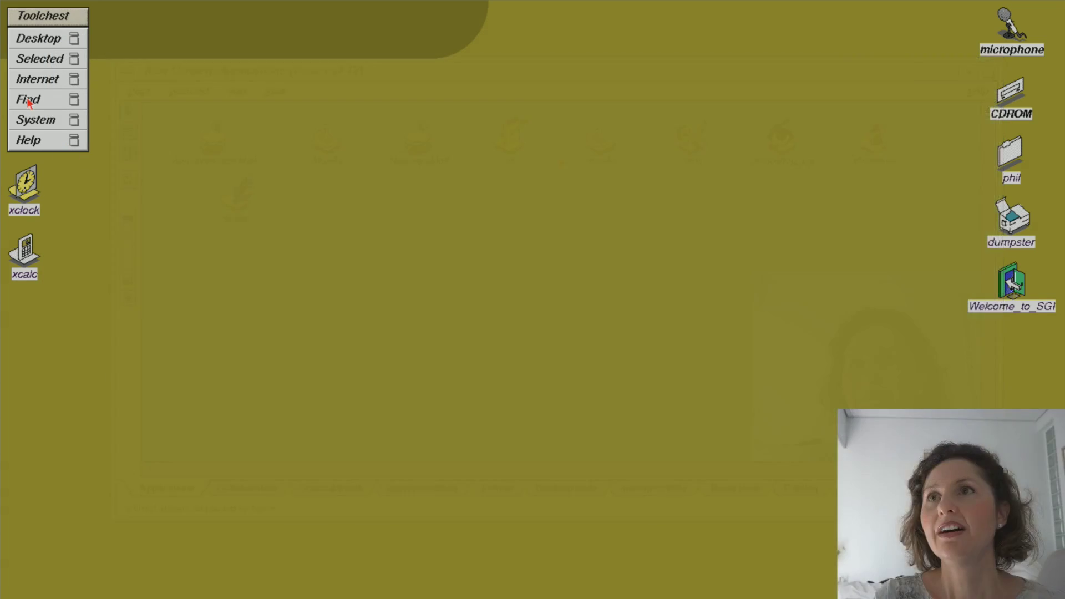
Open File QuickFind from the Toolchest and look up the saved document by the name "file".
left_click(33, 98)
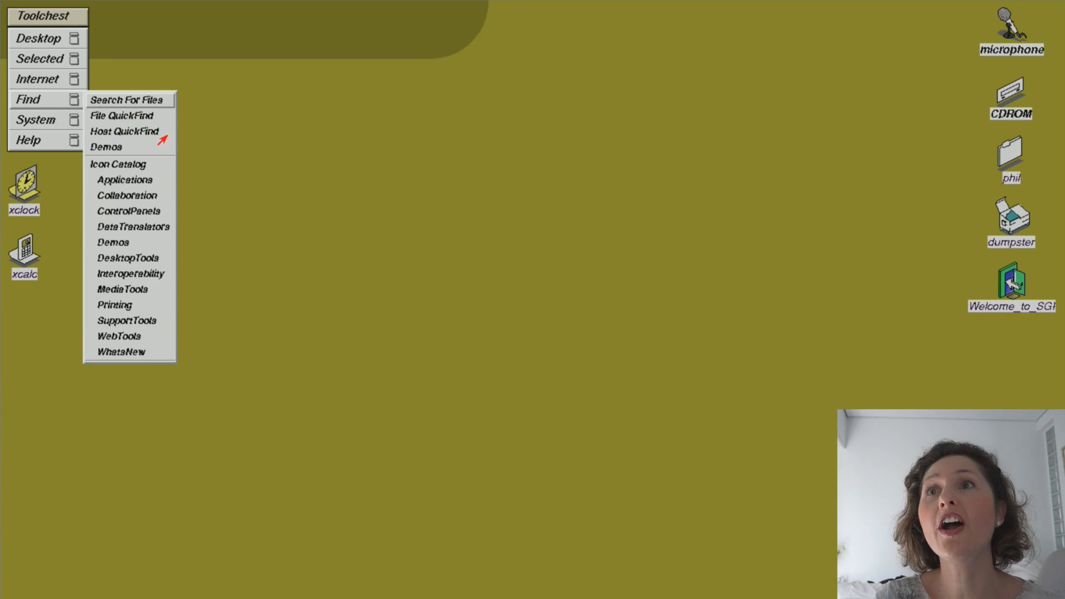
left_click(133, 117)
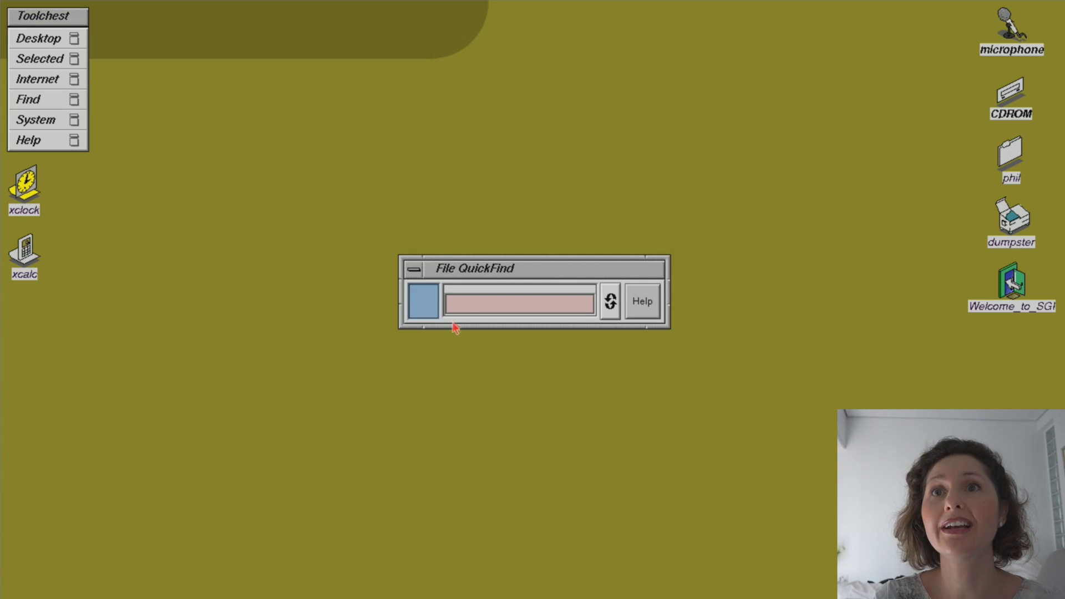
left_click(463, 313)
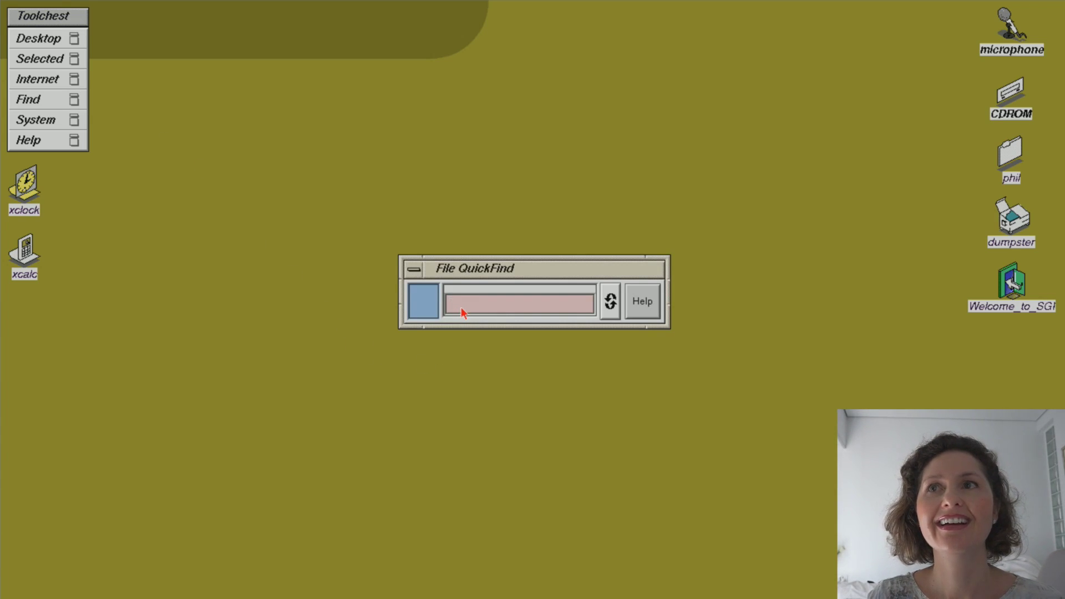
type("file")
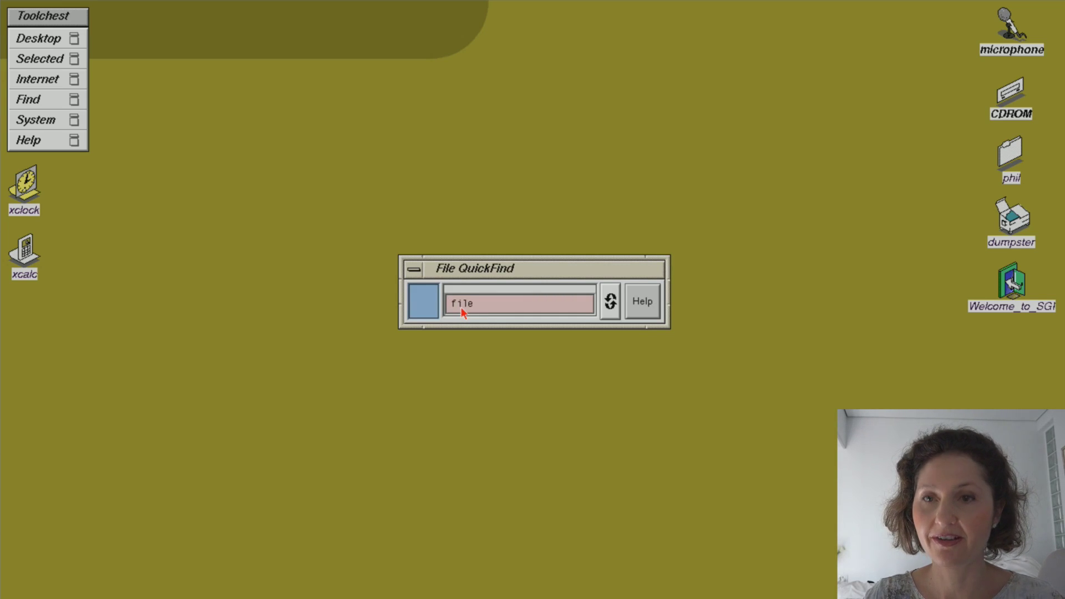
View the online help for File QuickFind and close the SGI Help Viewer.
left_click(643, 306)
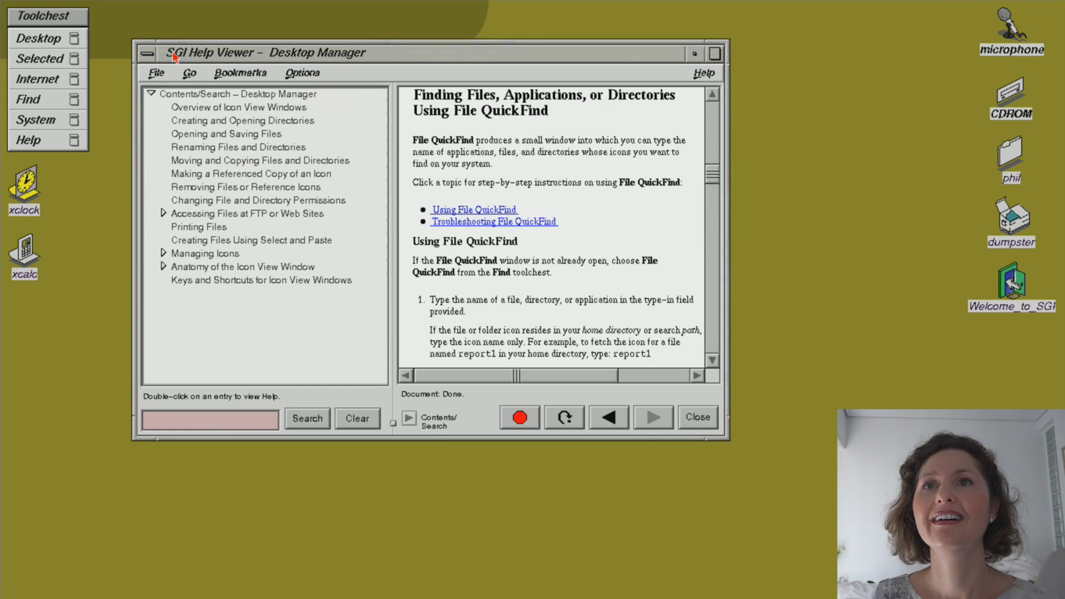
left_click(147, 53)
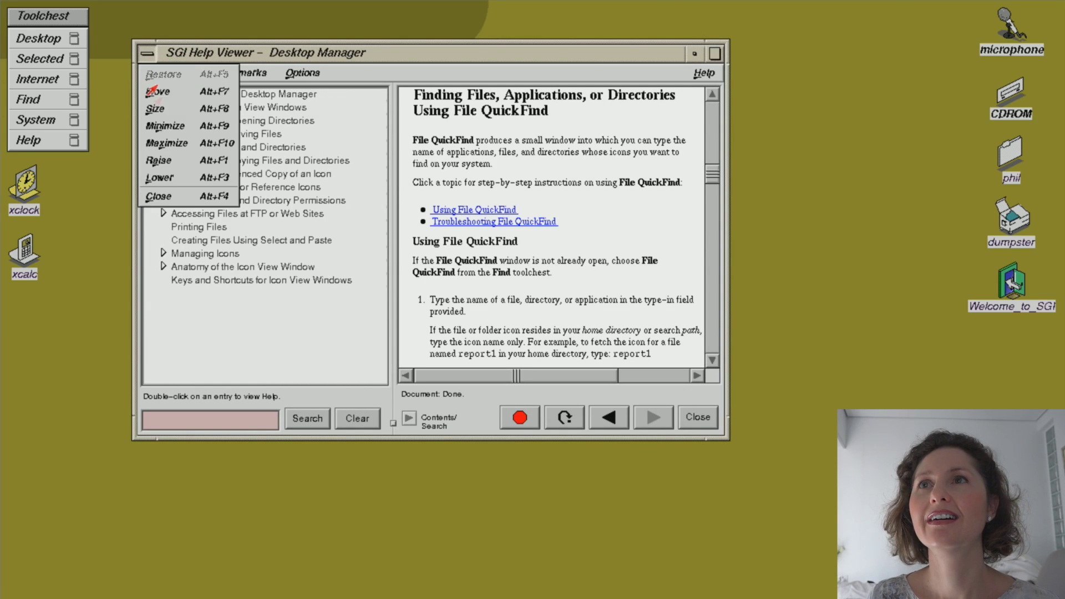
left_click(187, 199)
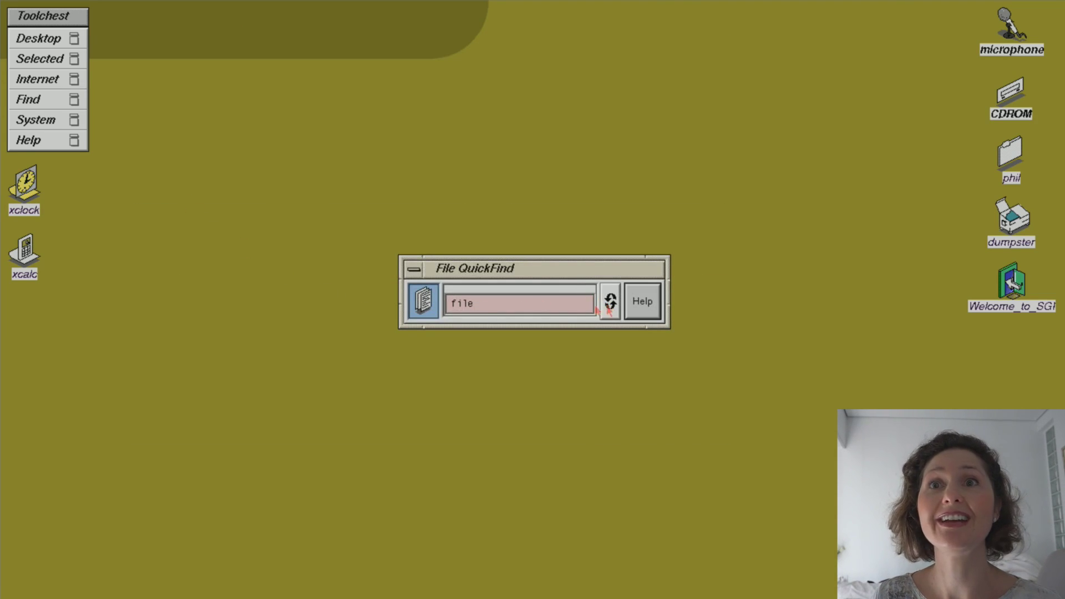
Open the found document from File QuickFind to view its text, and exit the editor.
double_click(425, 302)
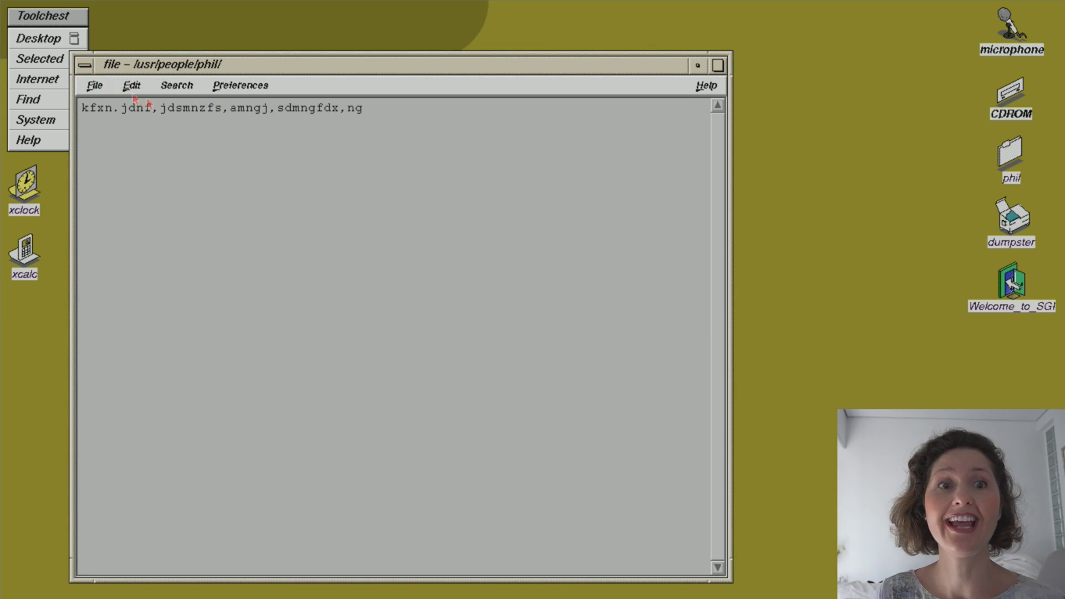
left_click(85, 65)
left_click(133, 228)
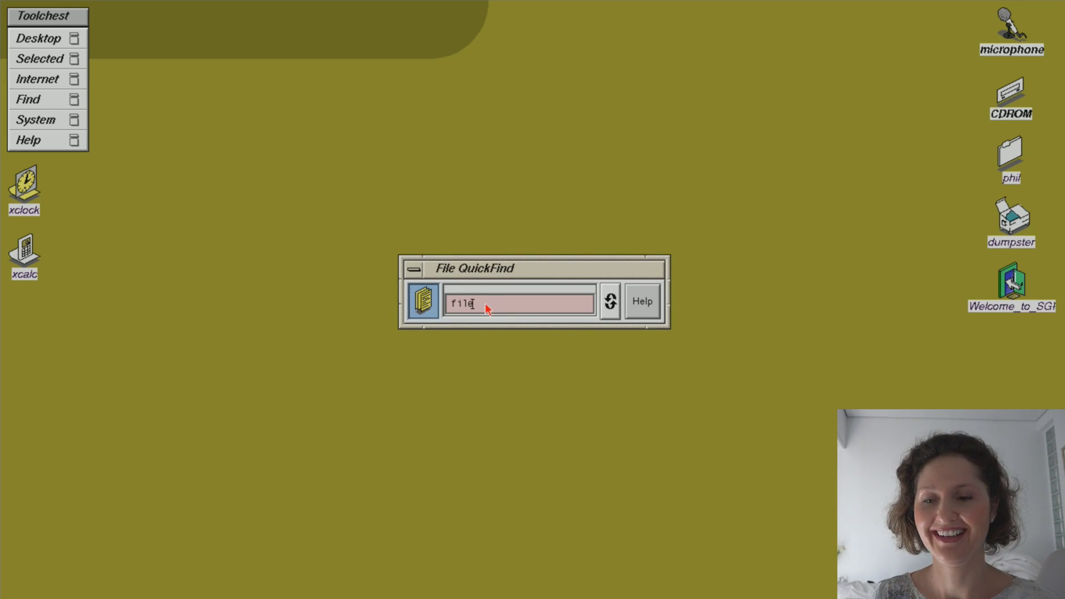
Look up "file" in File QuickFind again, reopen the document from its icon, and exit the editor.
key("BackSpace")
key("BackSpace")
key("BackSpace")
key("BackSpace")
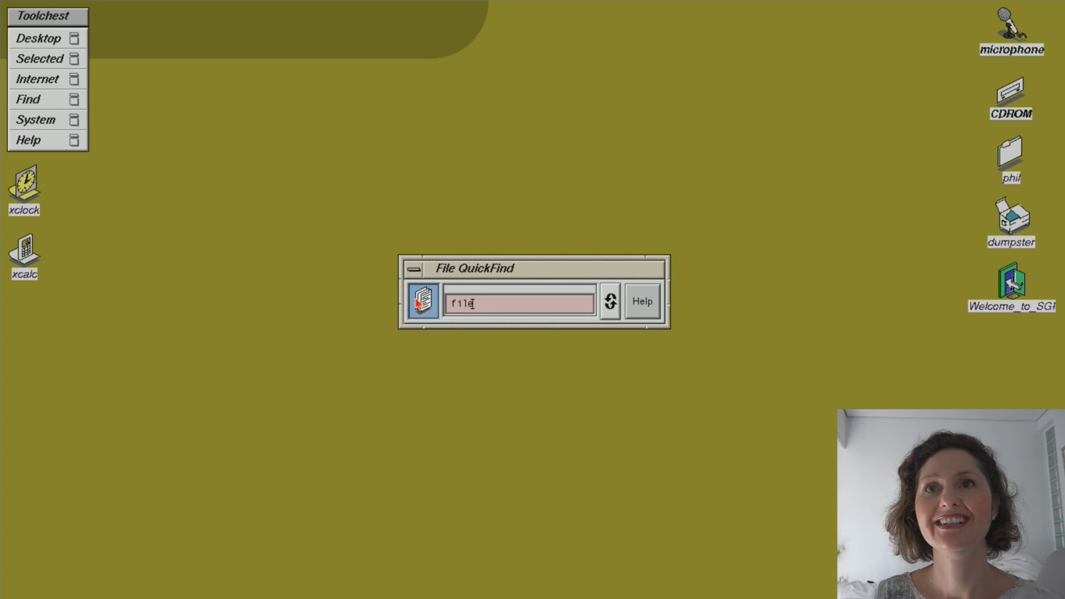
left_click(427, 301)
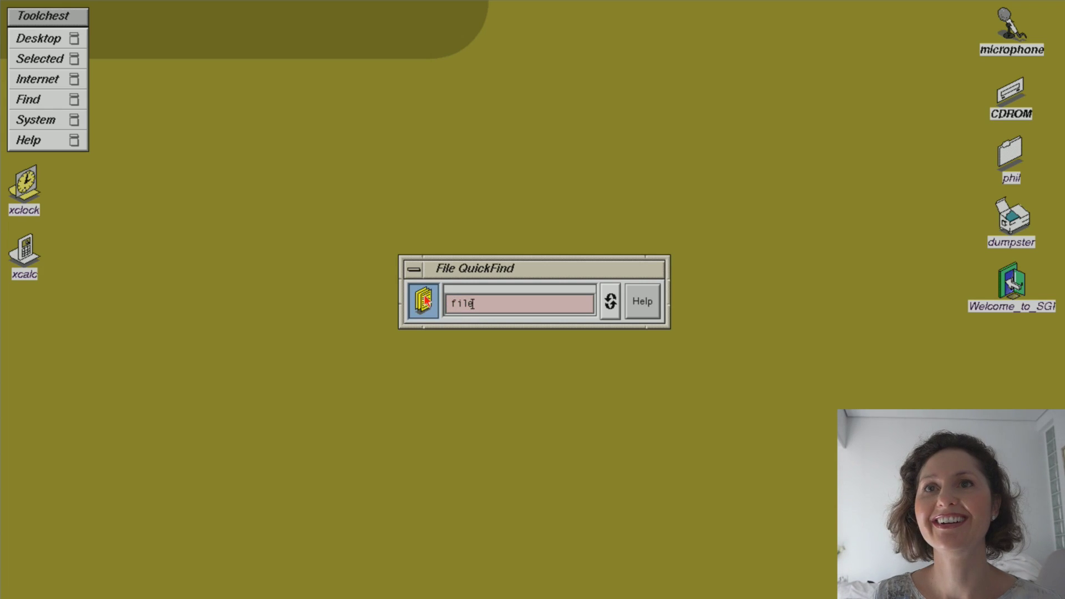
double_click(428, 302)
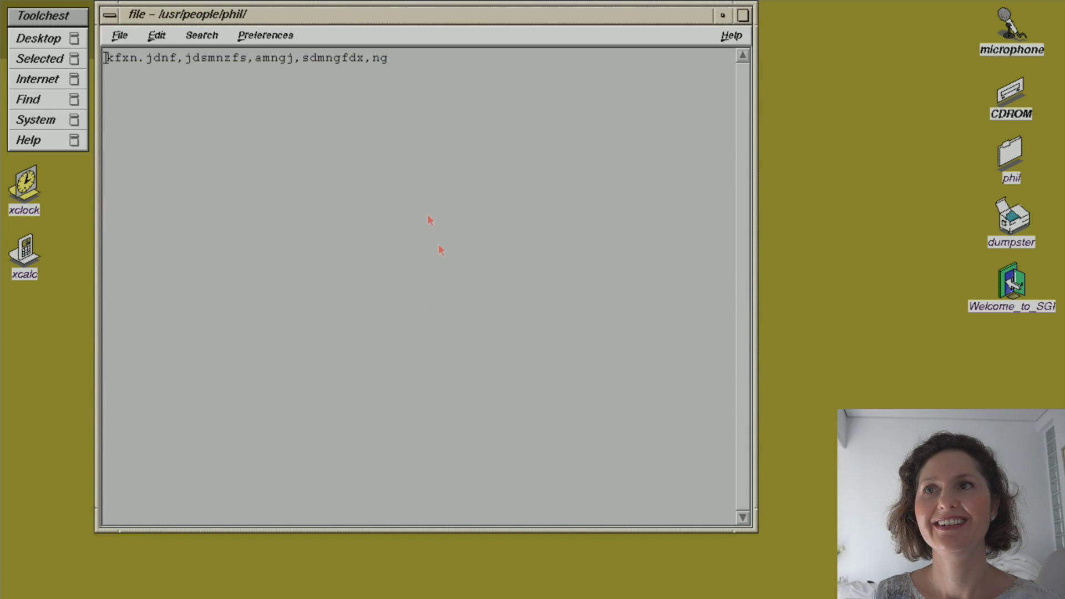
left_click(111, 17)
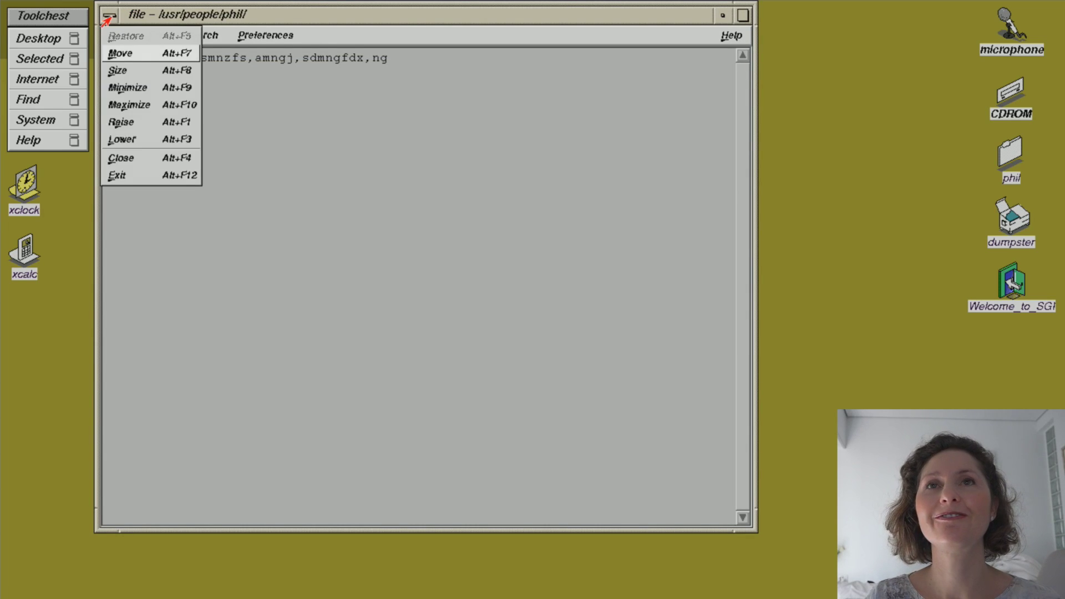
left_click(144, 178)
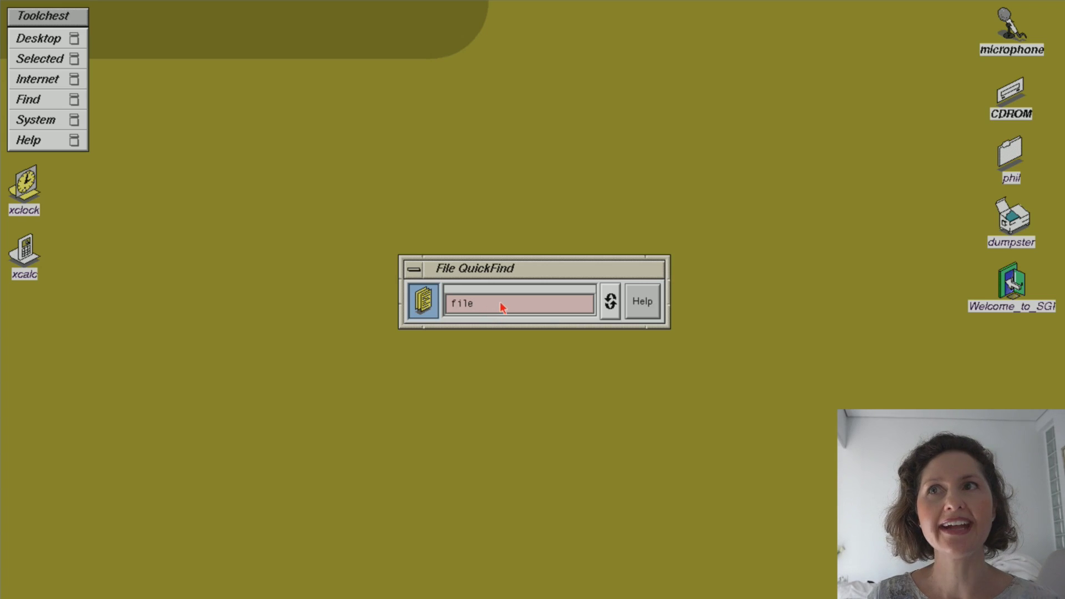
Look up "xclock" in File QuickFind and close the QuickFind window.
left_click_drag(500, 304, 409, 299)
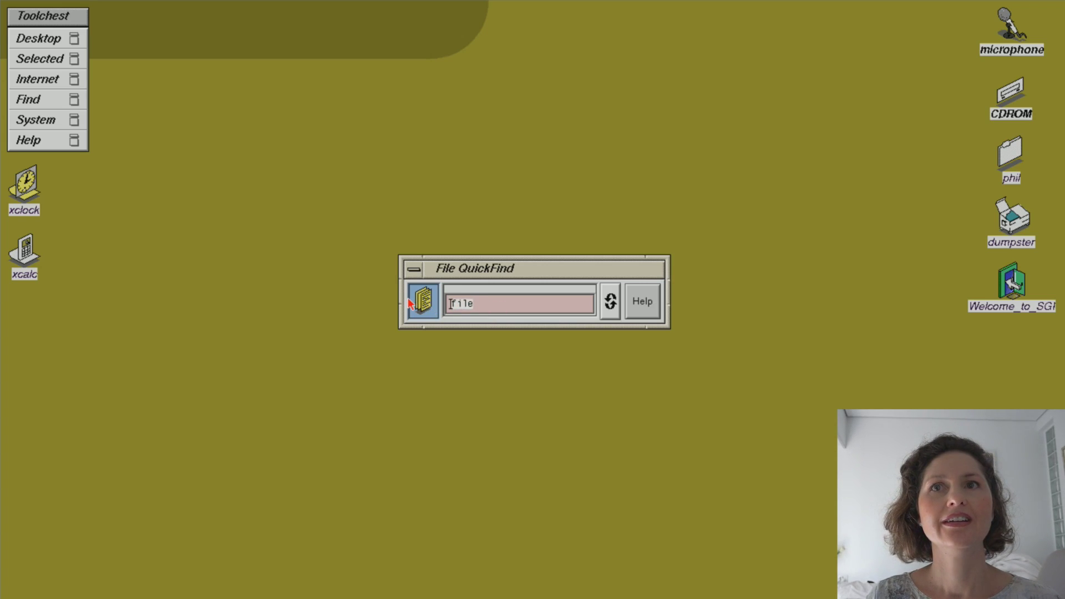
type("xclo")
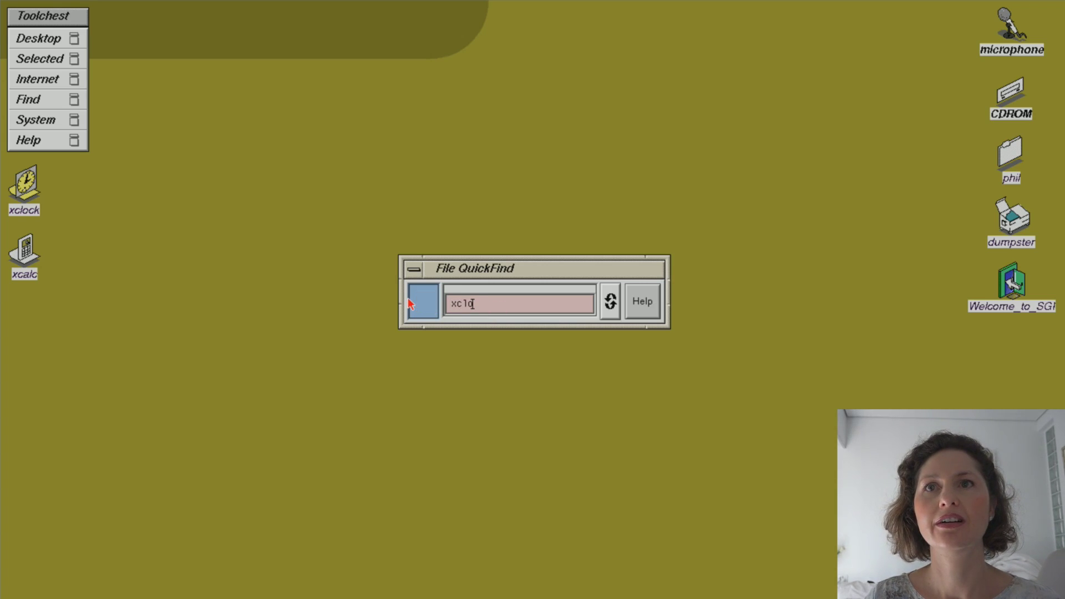
type("ck")
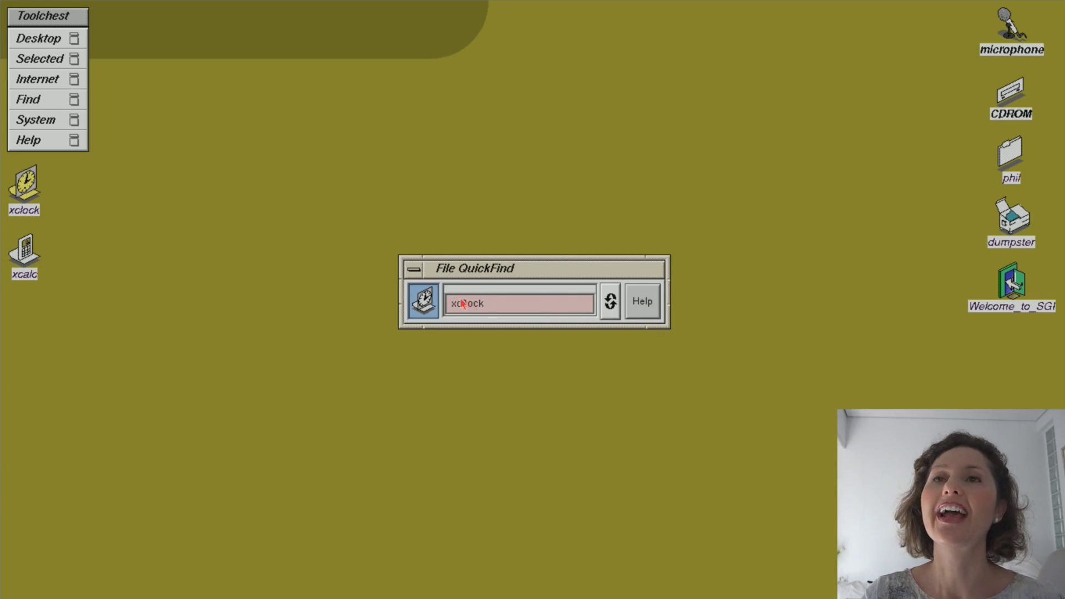
left_click(413, 271)
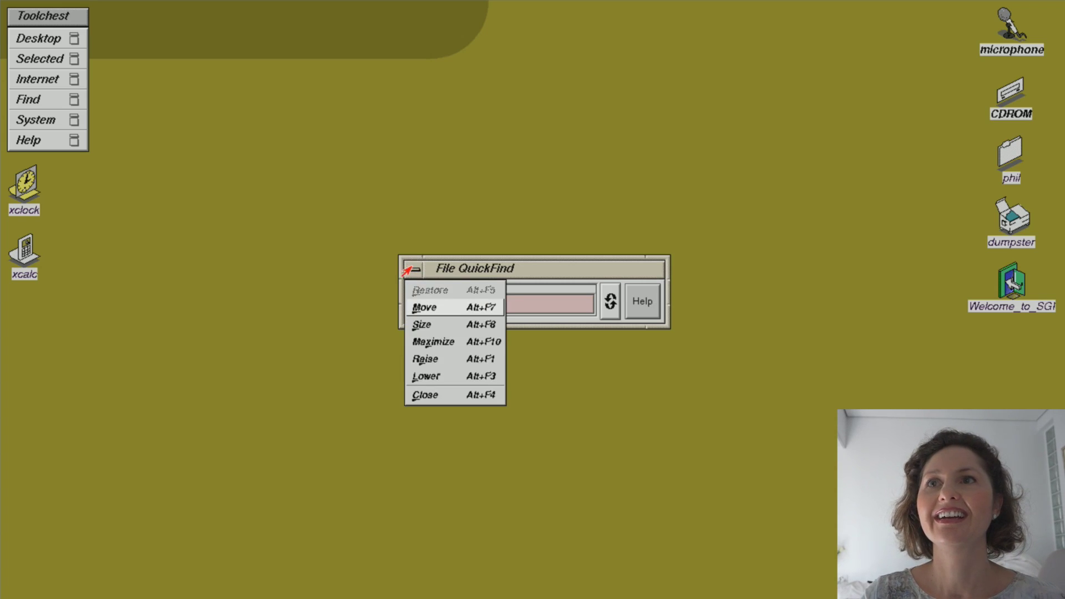
left_click(431, 399)
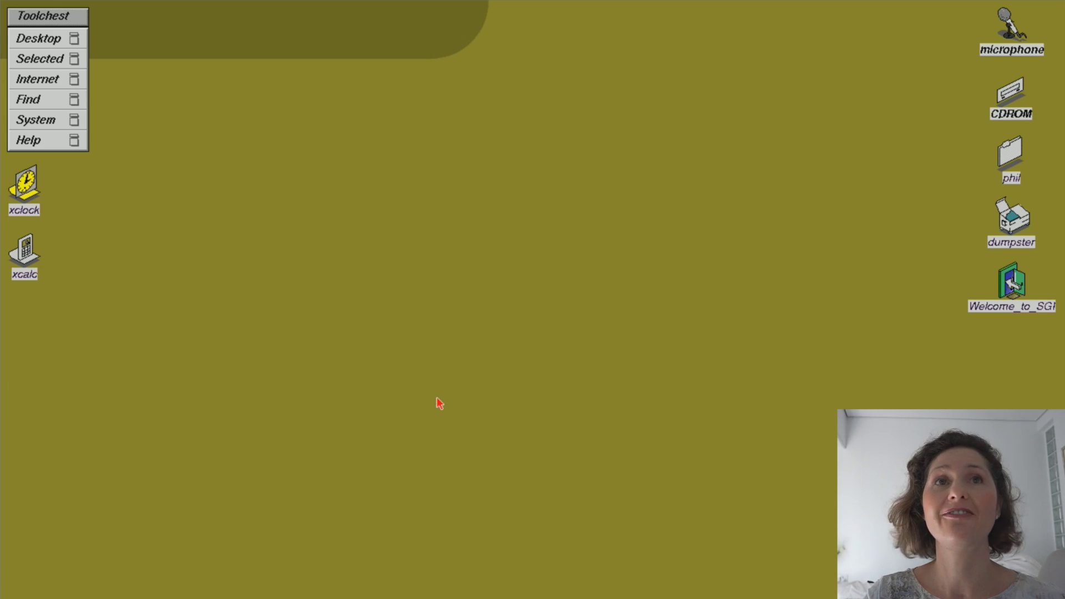
Launch Calculator from the xcalc desktop icon, exit the duplicate window, and move the remaining calculator towards the middle of the desktop.
double_click(28, 263)
left_click(159, 65)
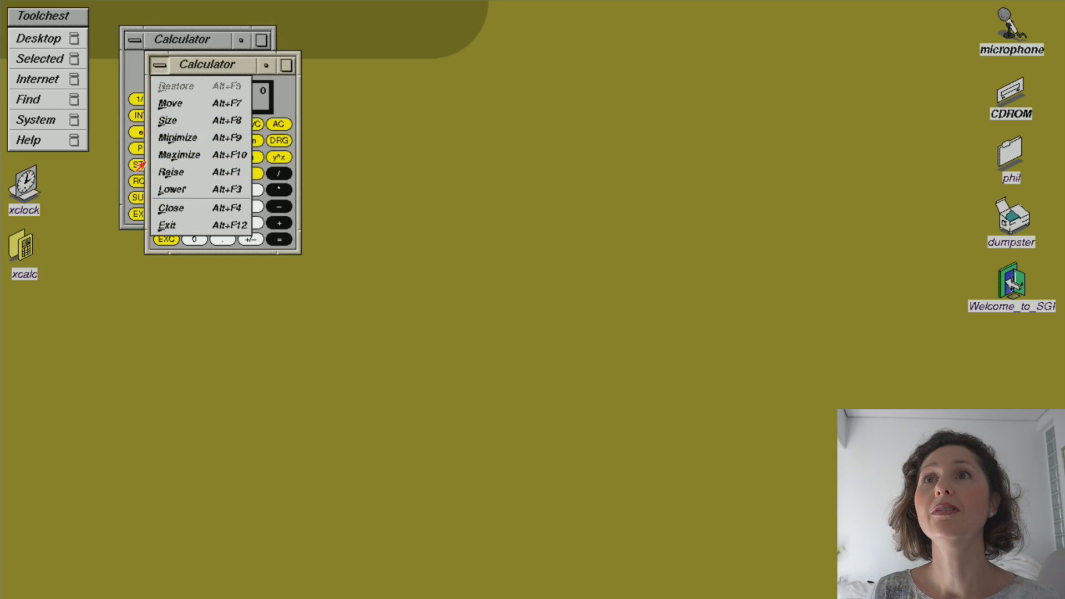
left_click(182, 232)
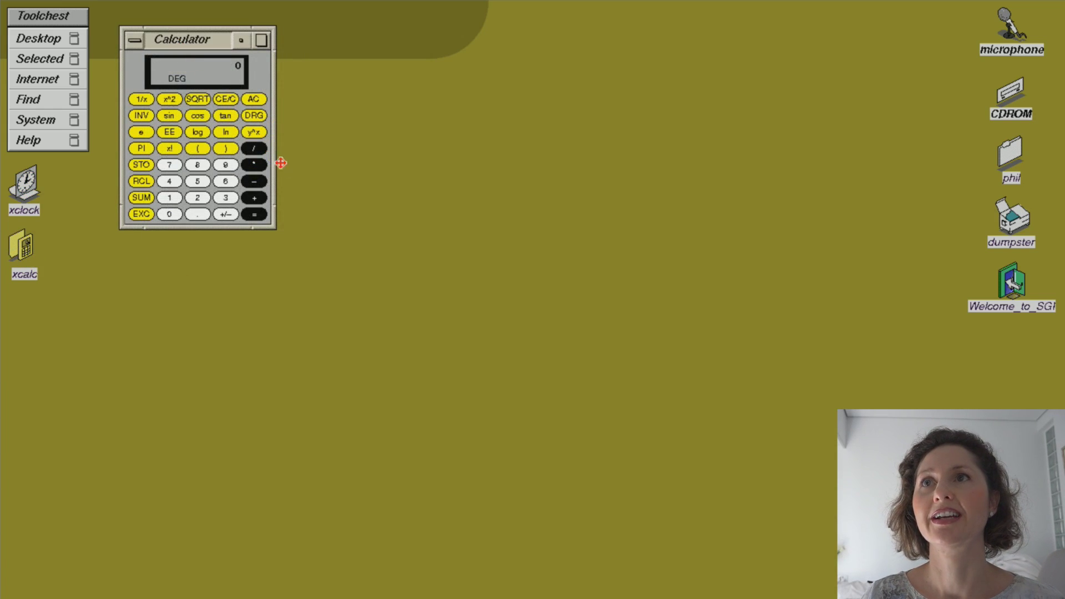
left_click(319, 206)
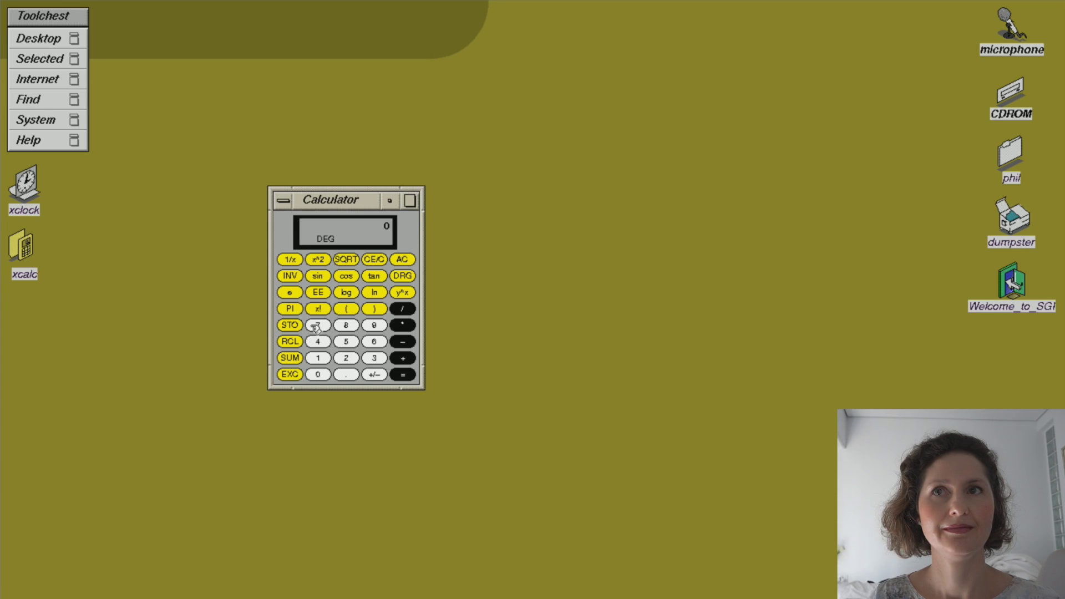
Calculate 21 minus 18 in Calculator and exit it.
left_click(346, 360)
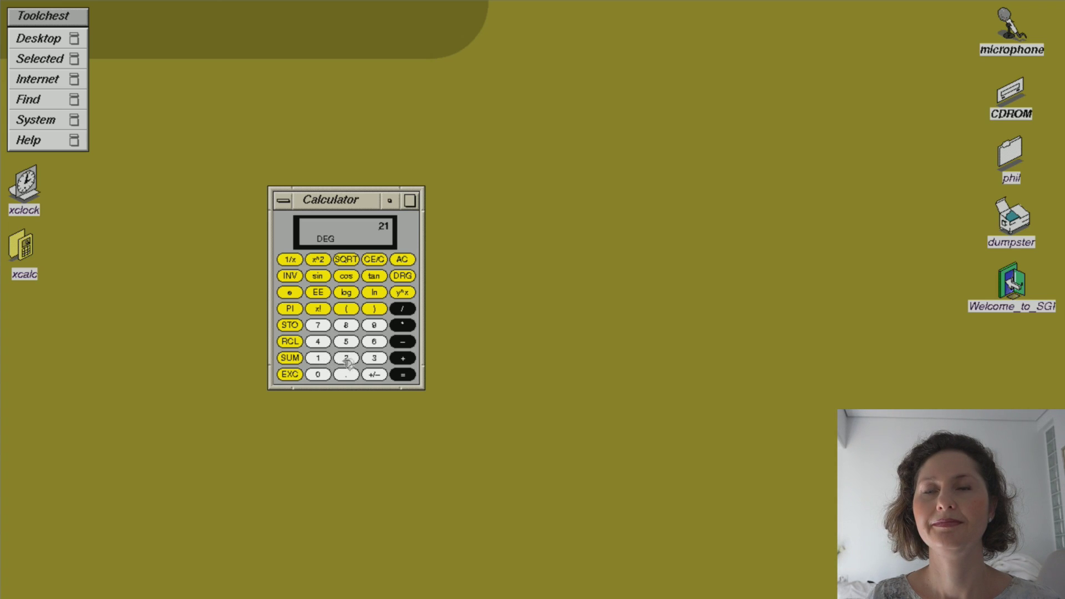
left_click(401, 344)
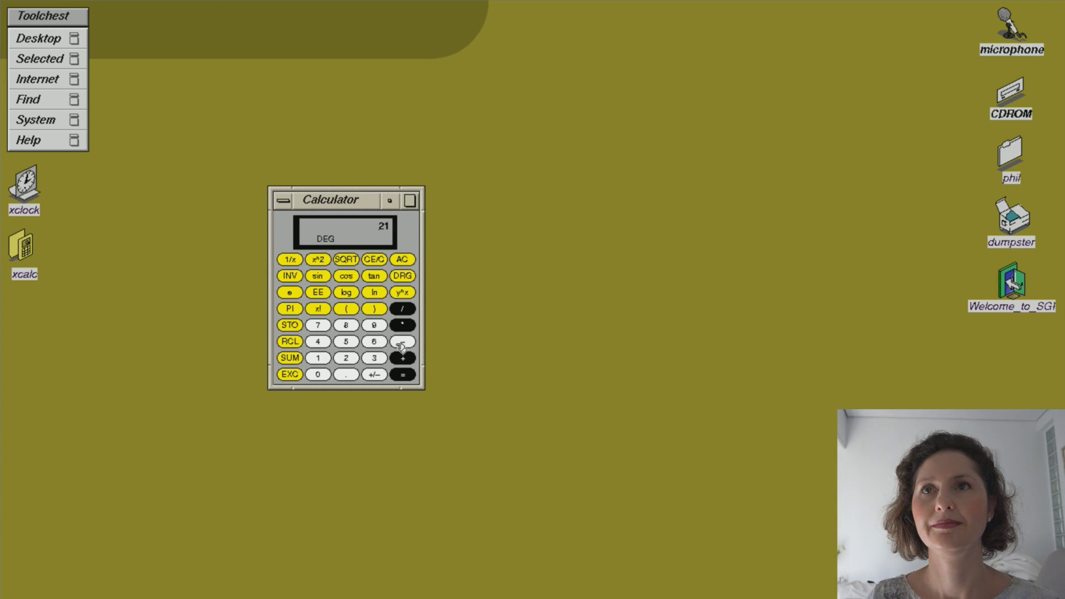
left_click(318, 358)
left_click(354, 326)
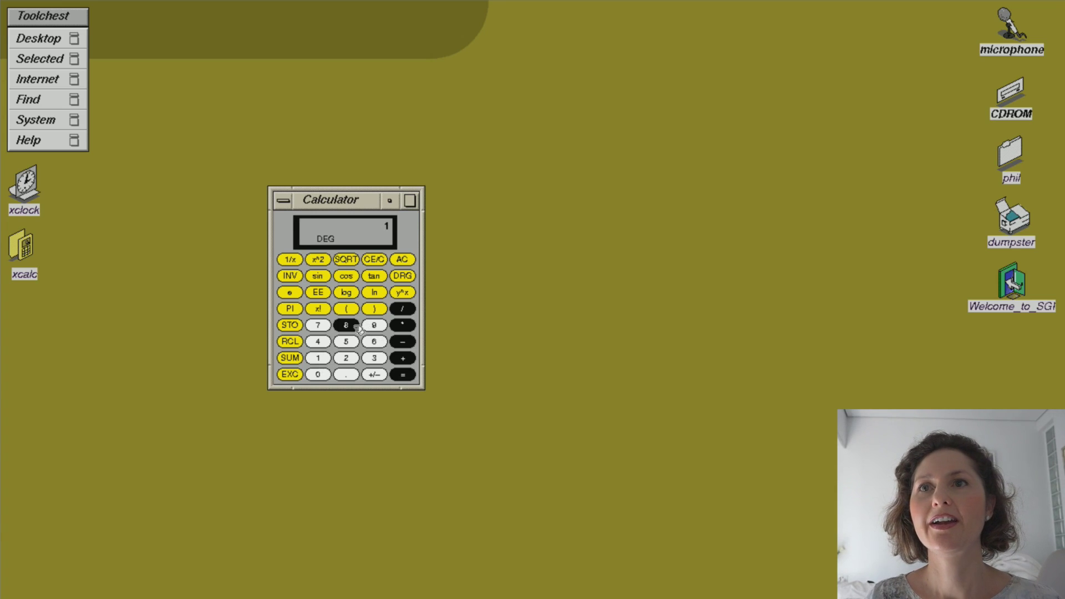
left_click(400, 376)
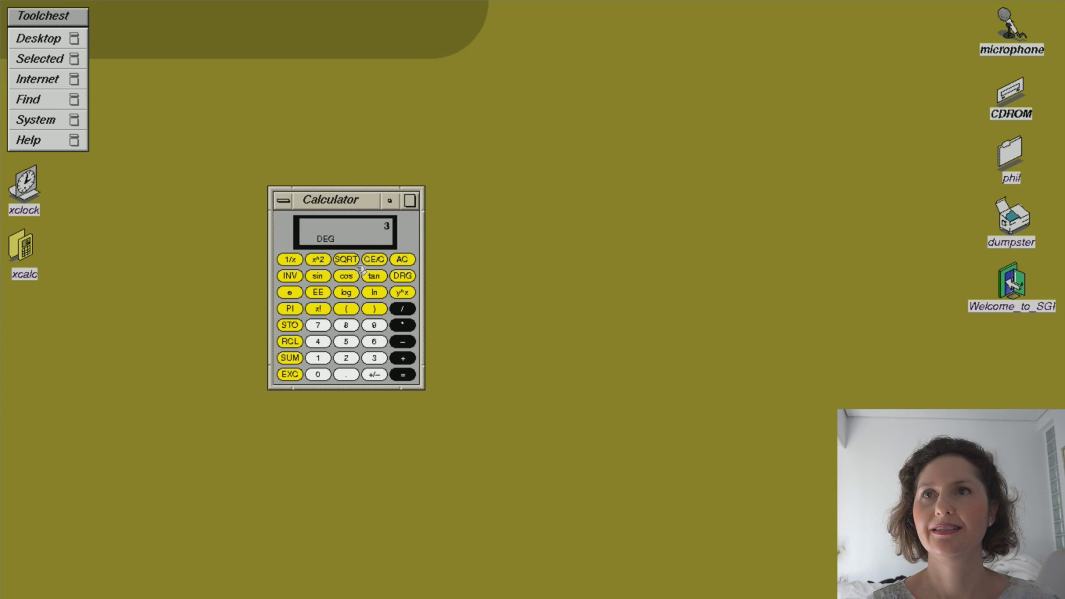
left_click(282, 202)
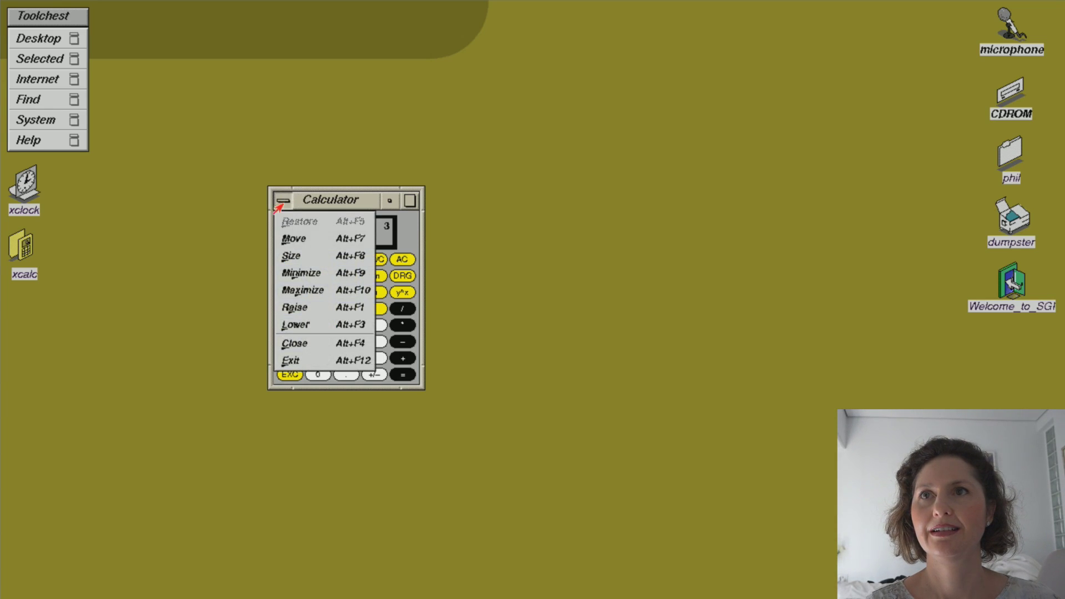
left_click(299, 359)
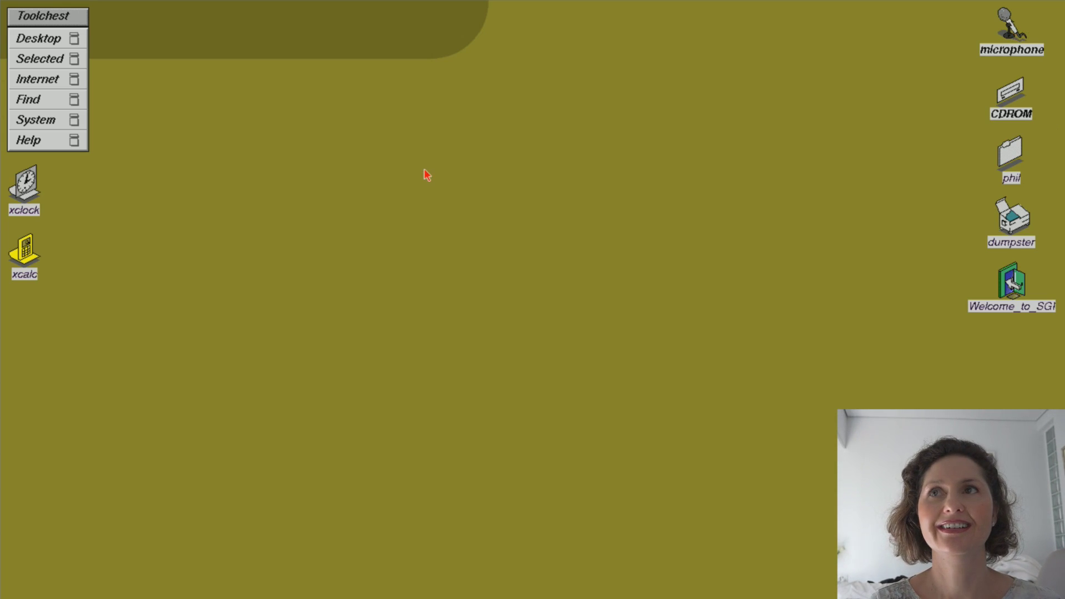
Reopen File QuickFind, replace the xclock search with "file", open the document found, and exit the editor.
left_click(74, 105)
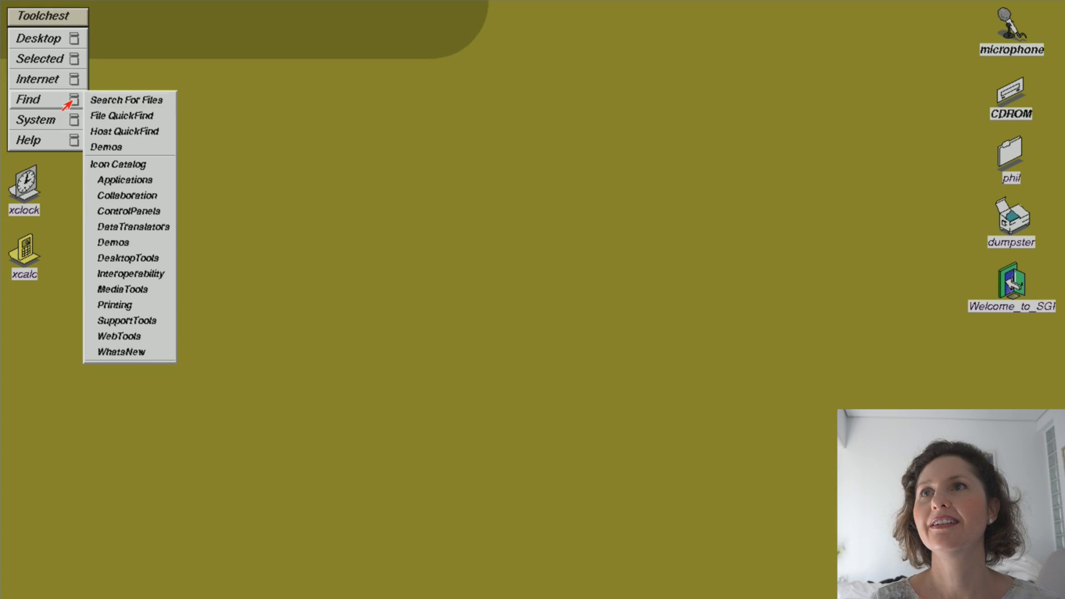
left_click(110, 117)
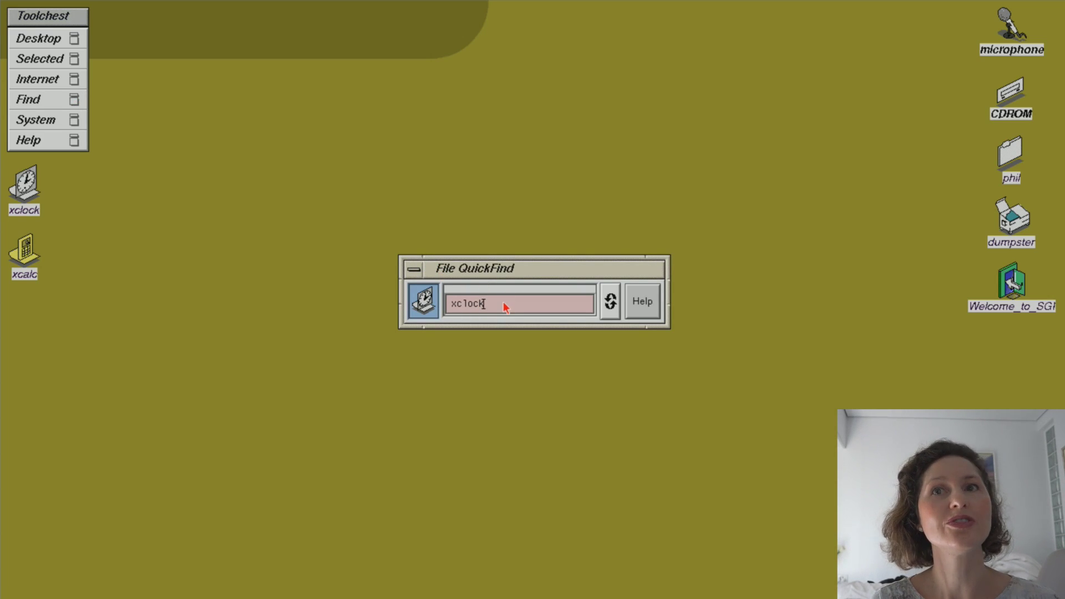
key("BackSpace")
key("BackSpace")
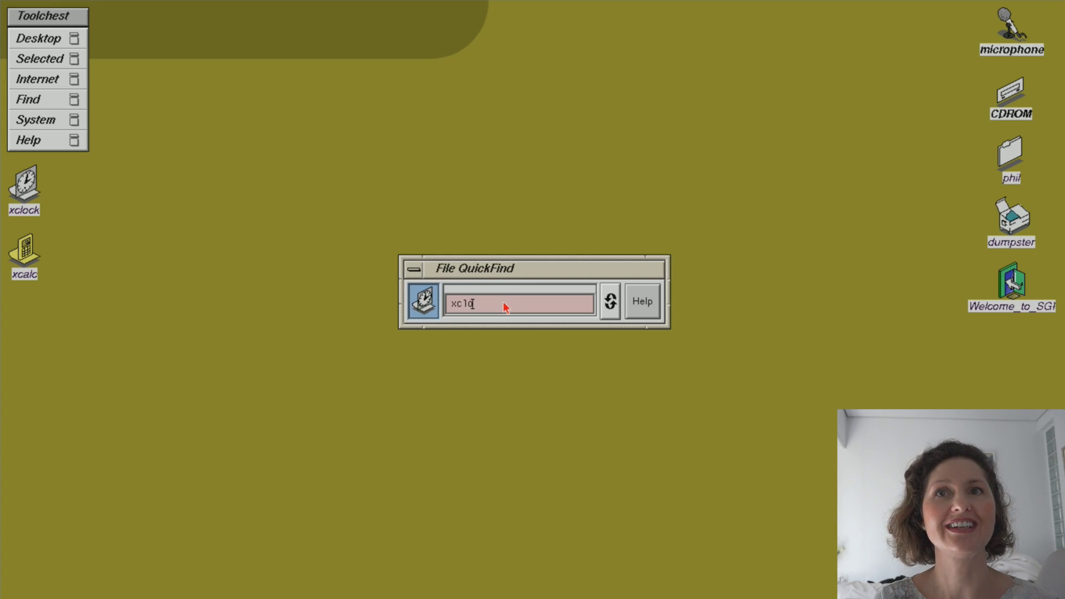
key("BackSpace")
key("BackSpace")
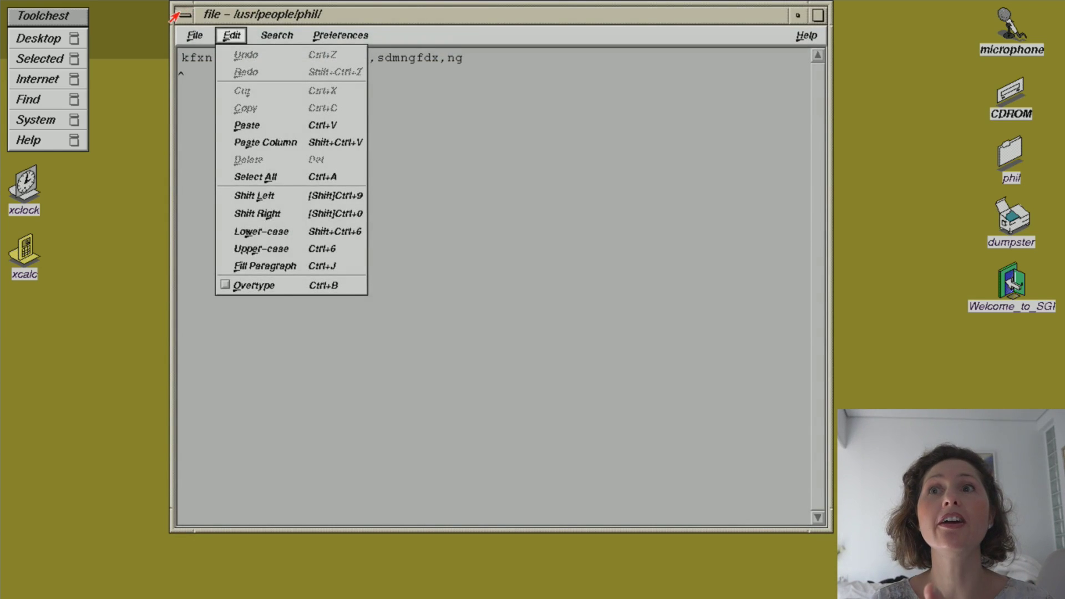
left_click(180, 15)
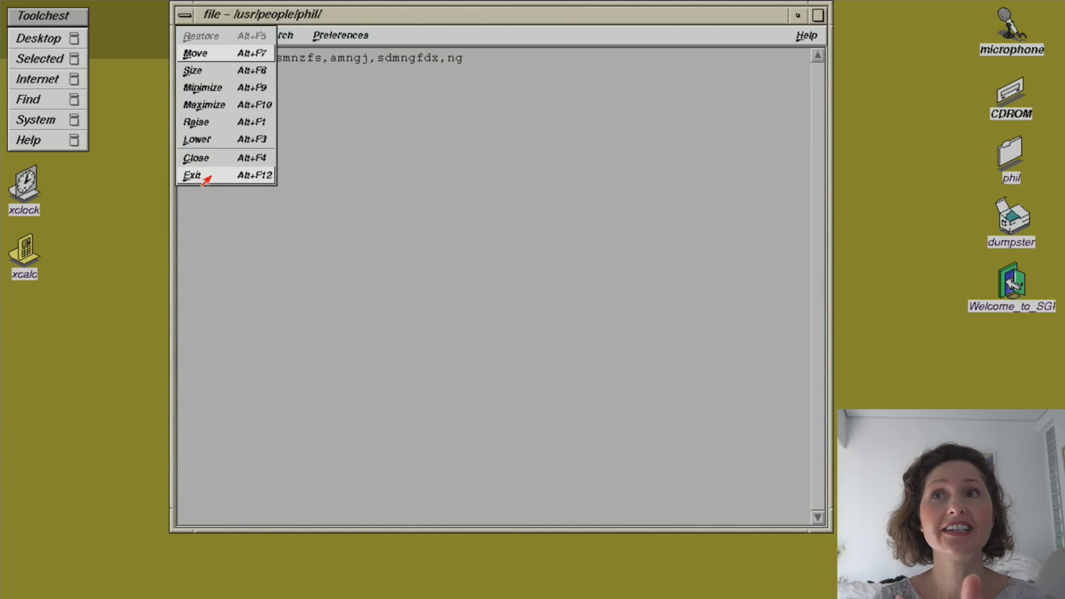
left_click(202, 176)
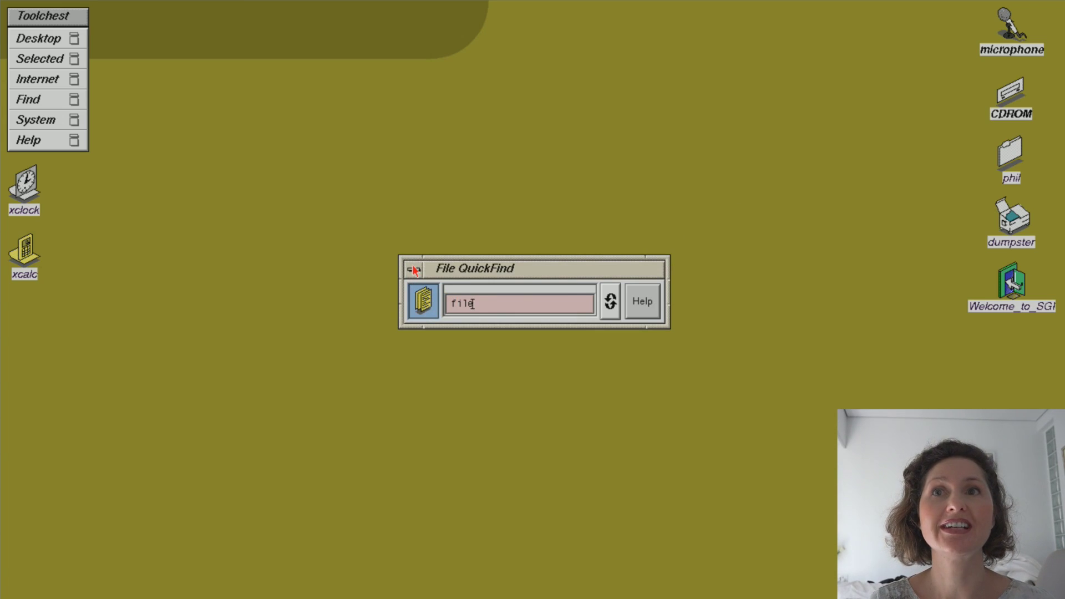
View the dumpster's contents from its desktop icon and close the dumpster window.
key("Return")
left_click_drag(783, 214, 1010, 222)
double_click(1011, 222)
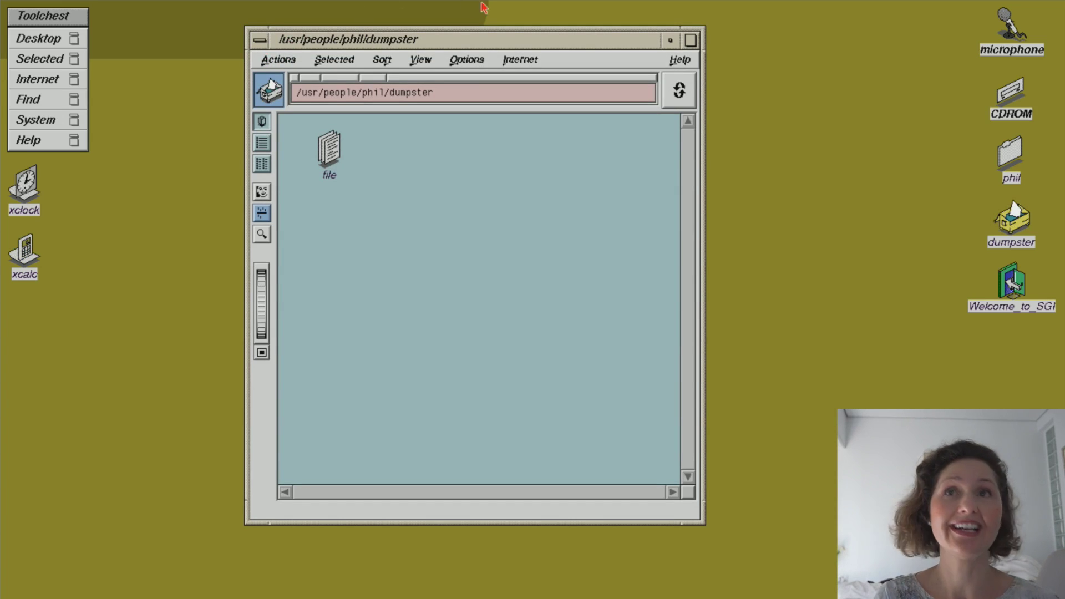
left_click(261, 40)
left_click(281, 181)
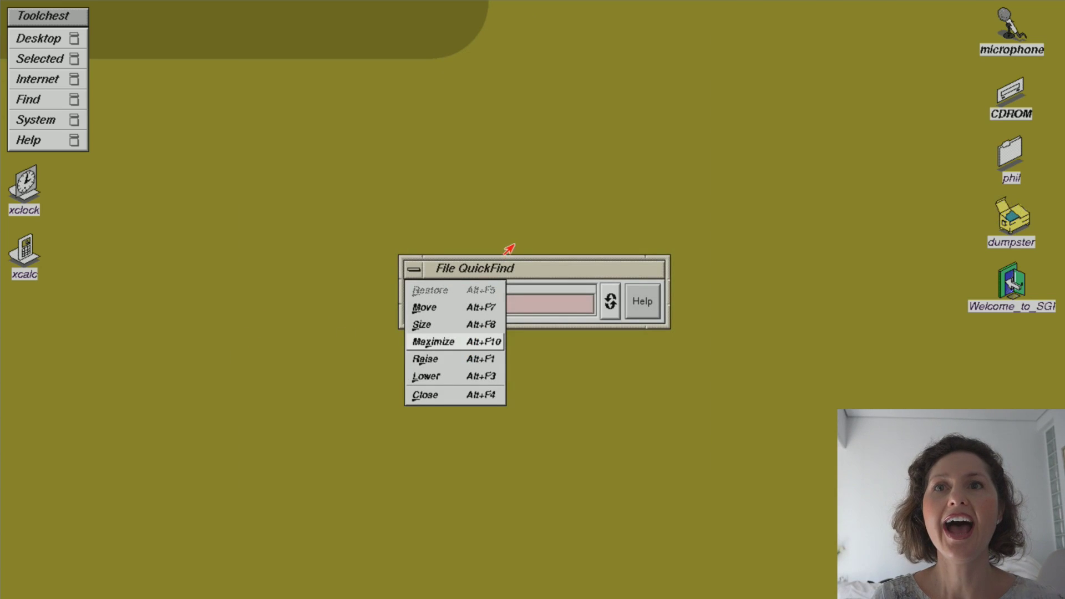
Dismiss the File QuickFind window options, open the found document once more, exit the editor, and close File QuickFind.
left_click(515, 285)
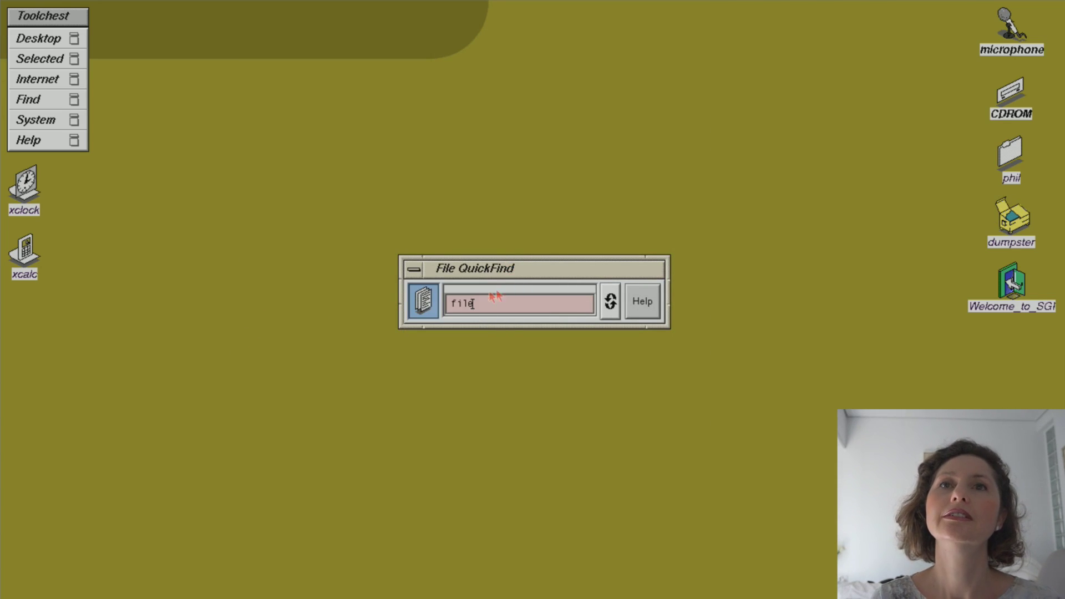
double_click(429, 301)
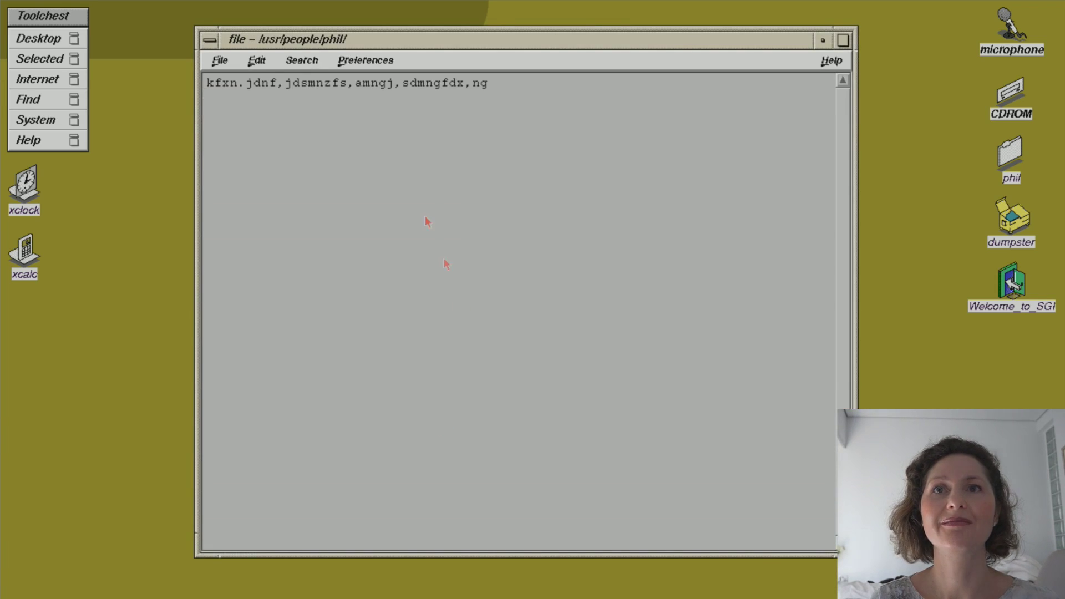
left_click(208, 41)
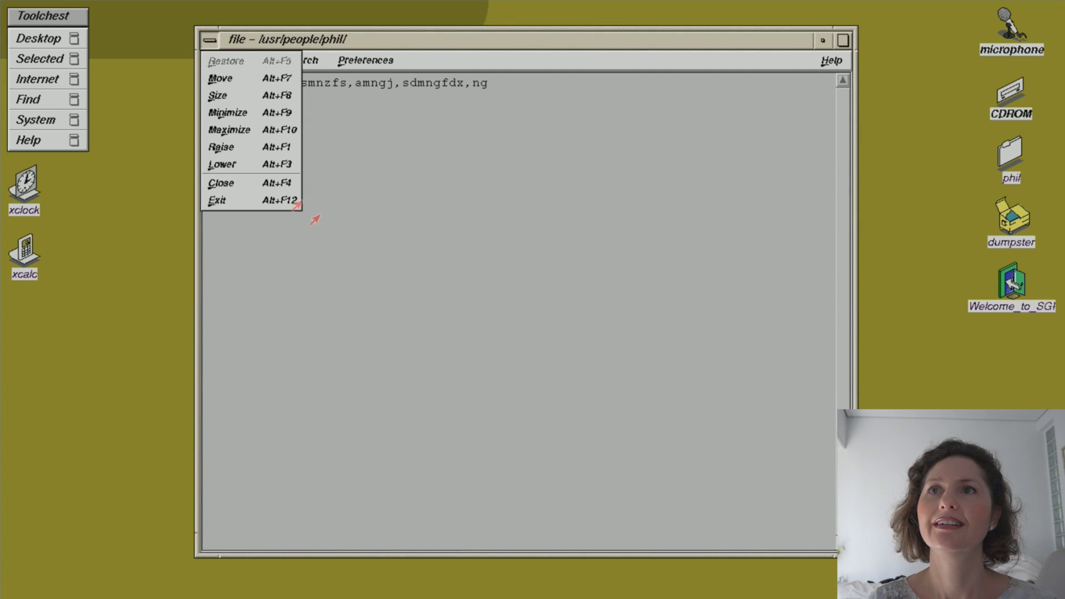
left_click(251, 202)
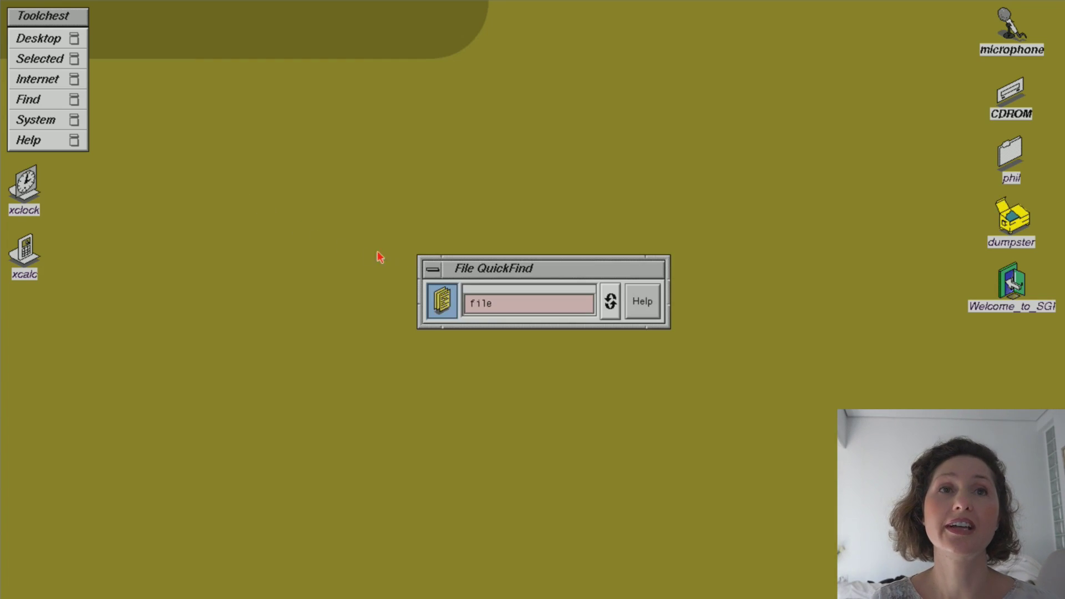
left_click_drag(413, 267, 370, 259)
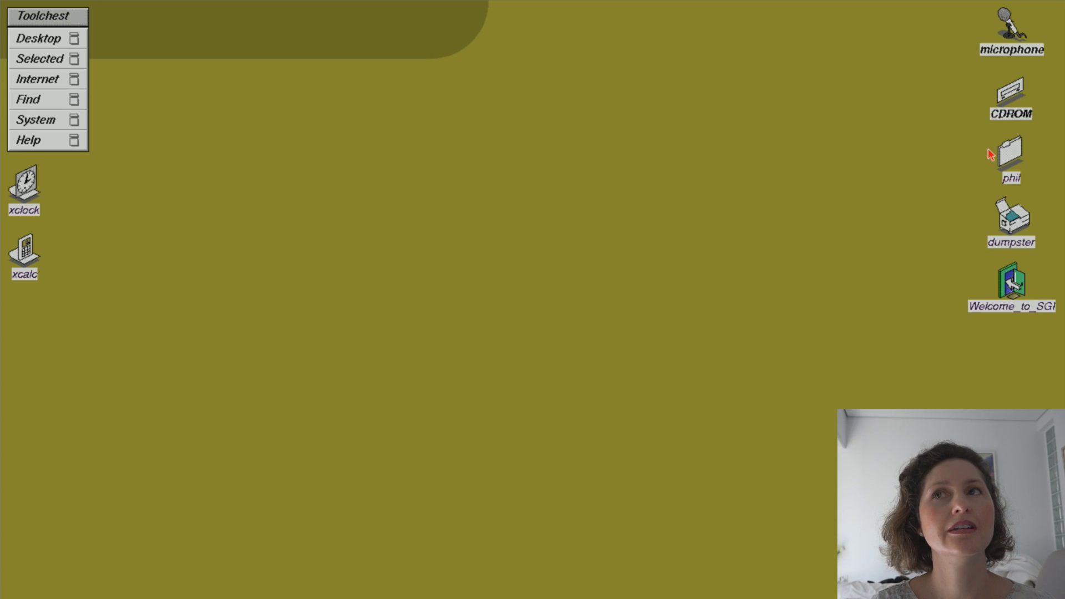
Remove the document "file" from the home directory, overwriting the copy of the same name in the dumpster.
double_click(1019, 161)
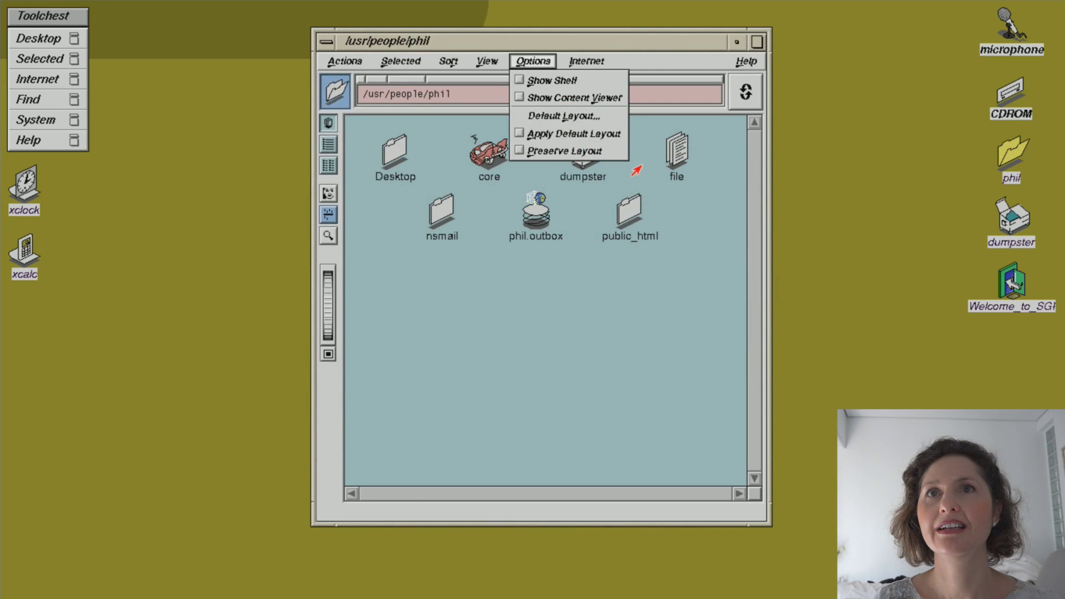
left_click(674, 166)
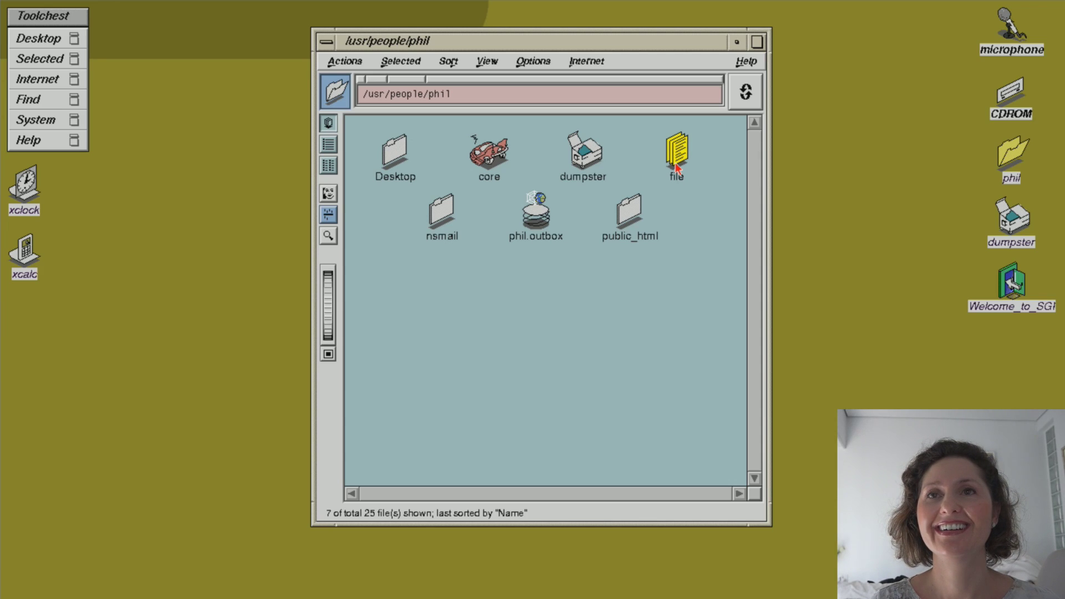
right_click(675, 166)
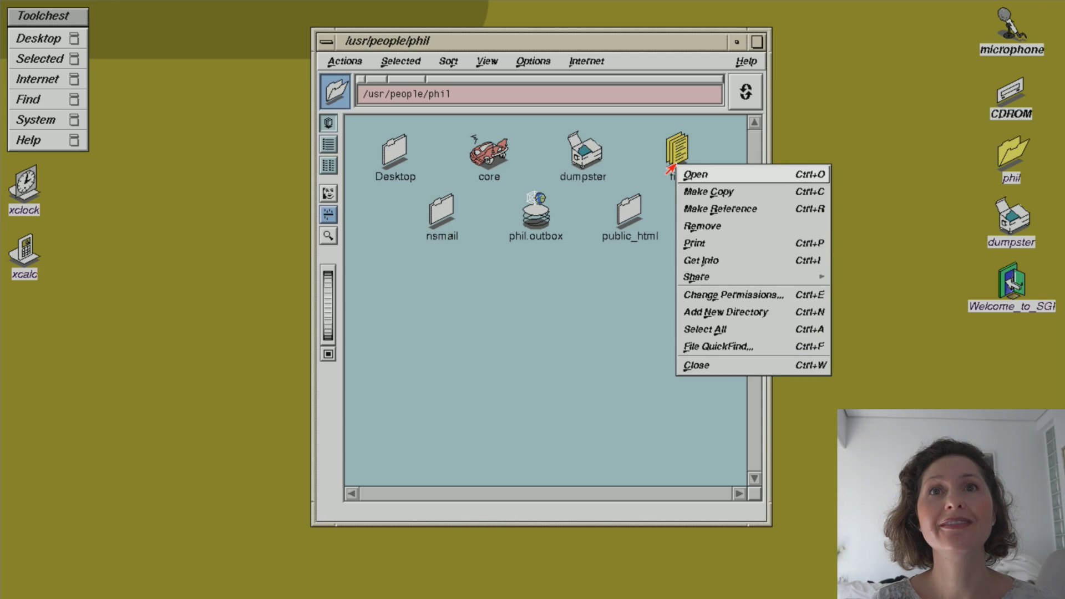
left_click(688, 226)
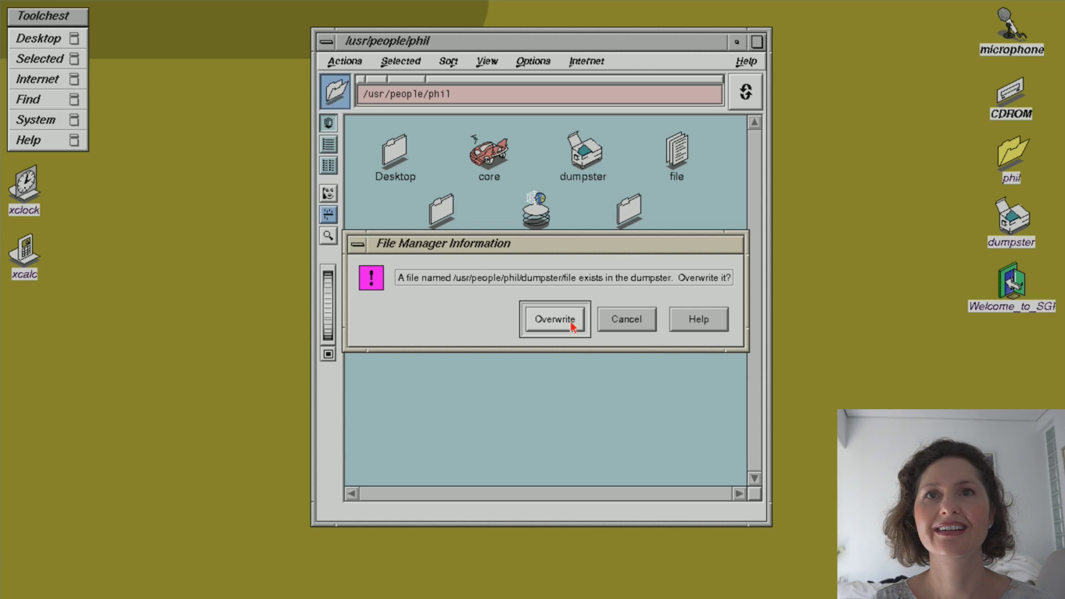
left_click(571, 325)
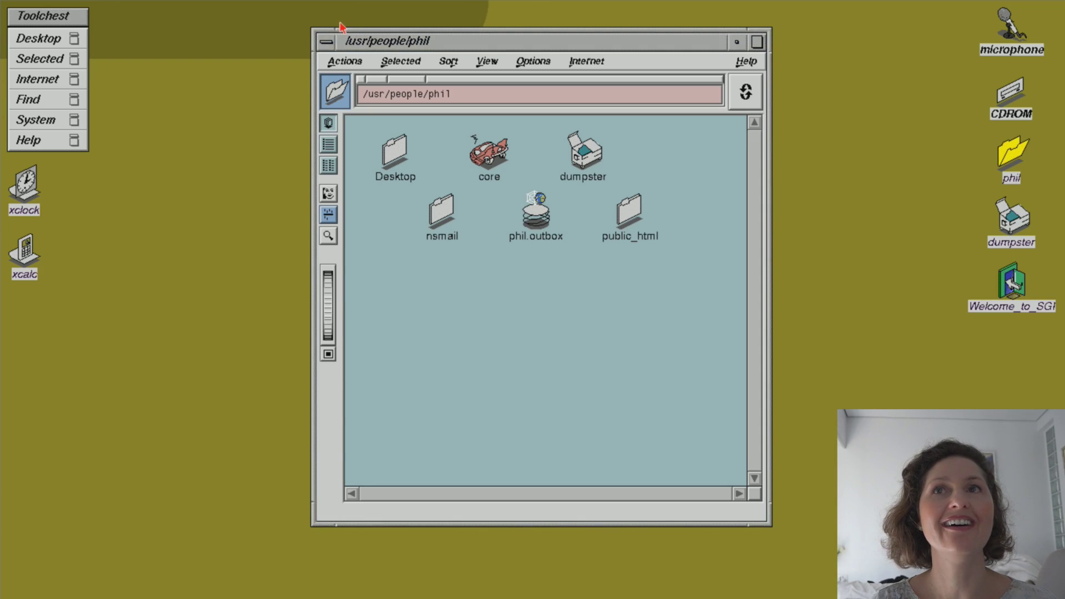
Close the home directory window and open the dumpster to check for the removed document.
left_click(326, 42)
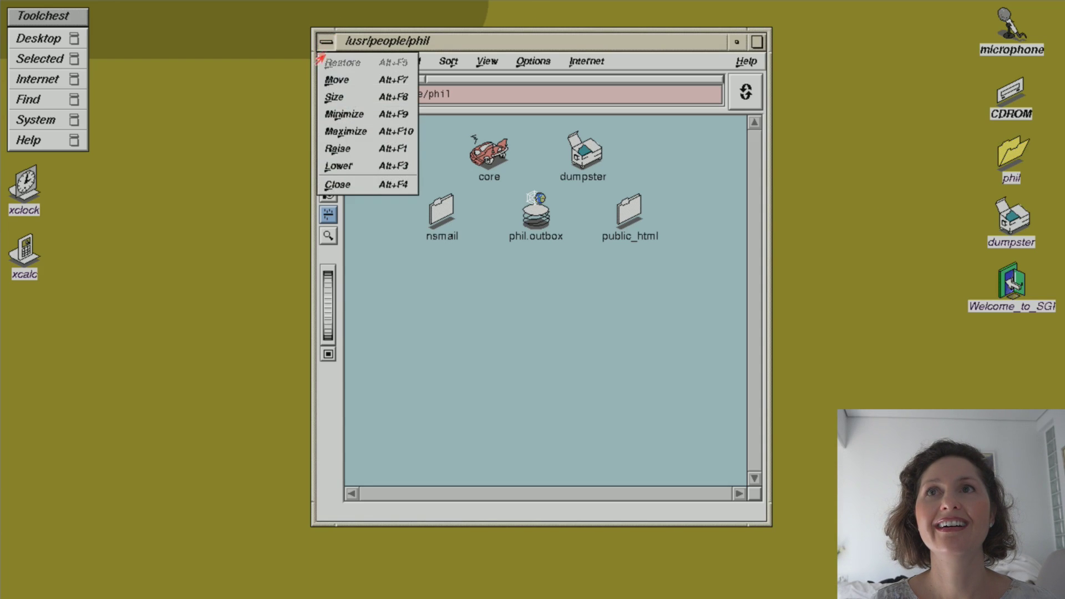
left_click(333, 188)
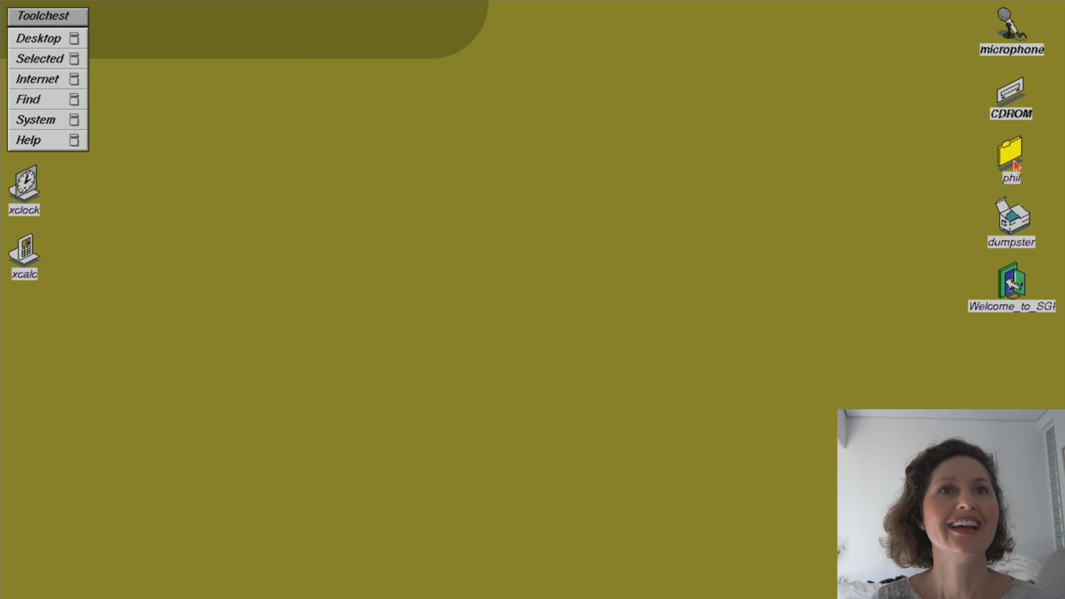
double_click(1014, 222)
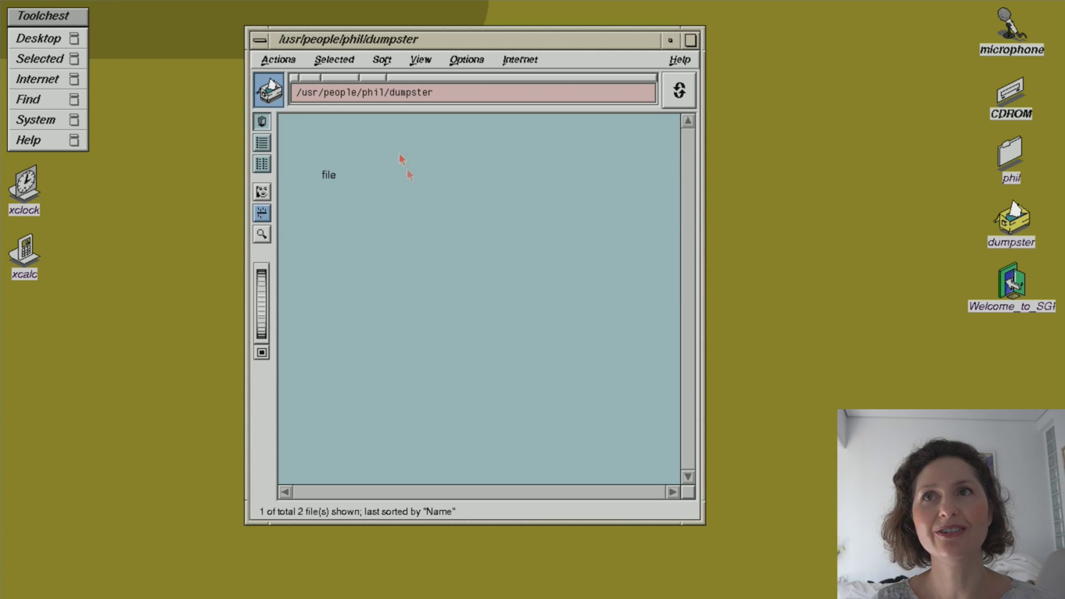
Look over the actions offered in the dumpster window without choosing any, and close the window.
left_click(285, 62)
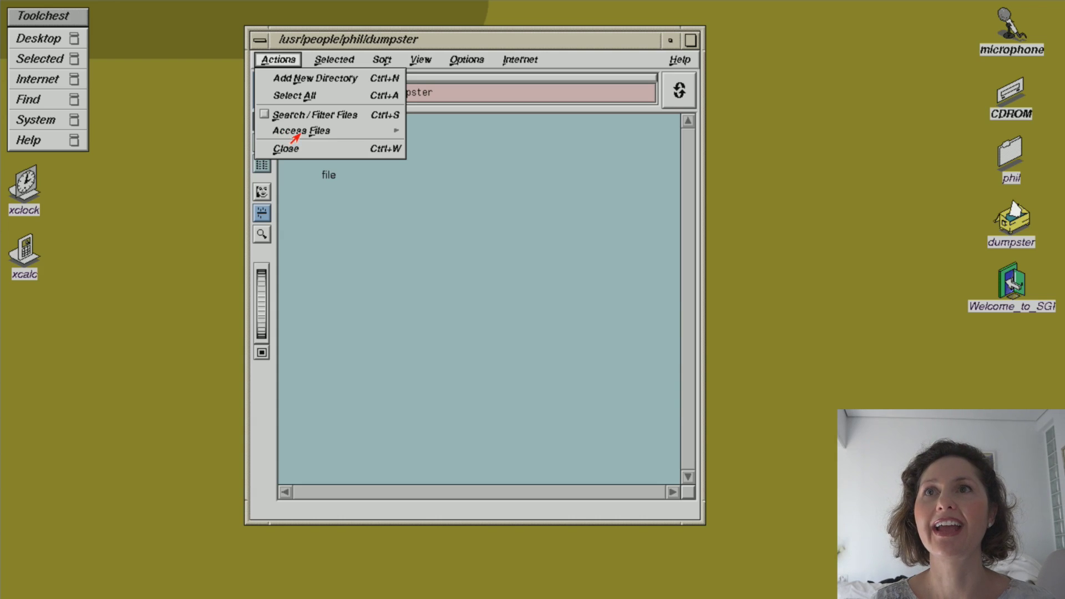
left_click(456, 171)
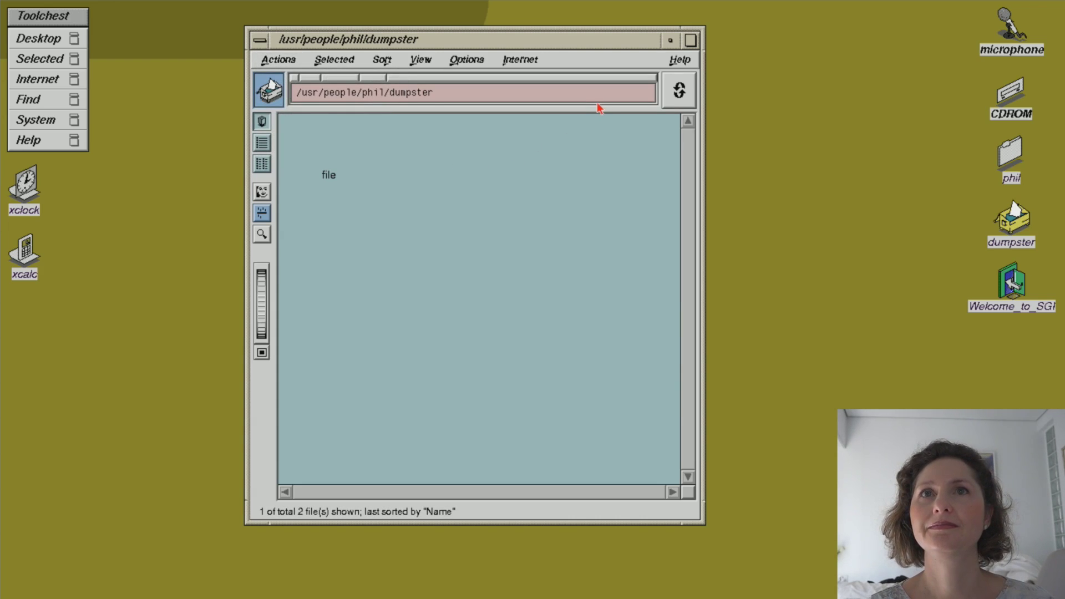
left_click(259, 40)
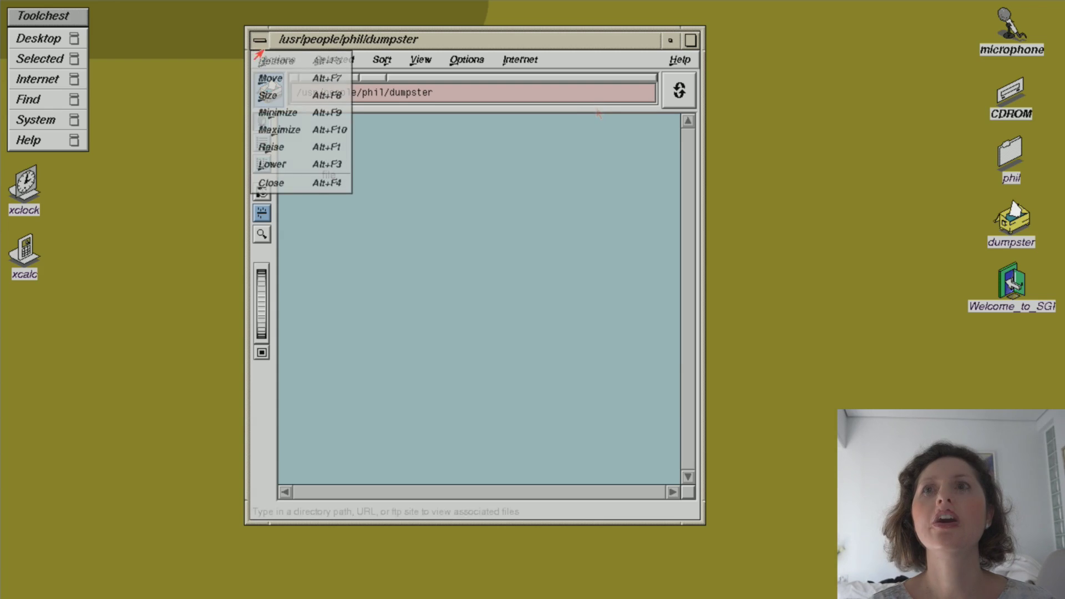
left_click(261, 183)
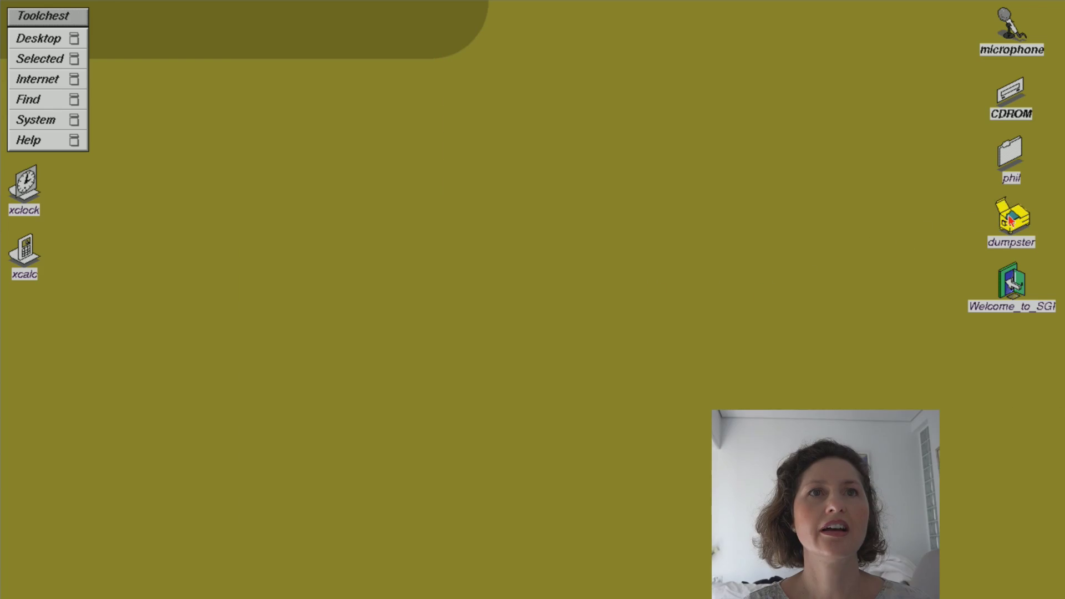
Empty the dumpster using the command offered by its desktop icon.
right_click(1010, 221)
right_click(1006, 221)
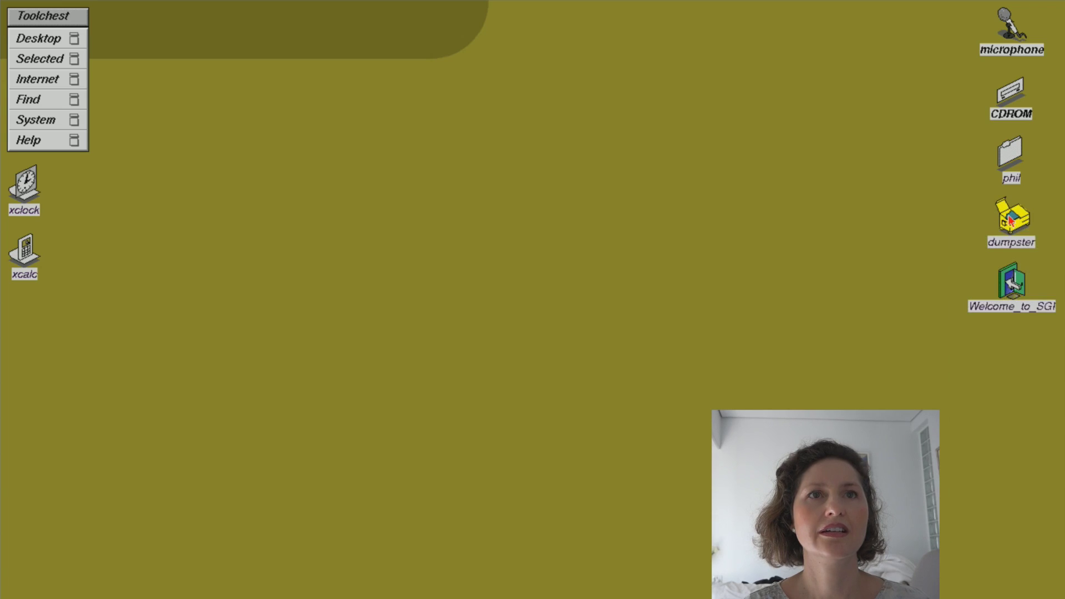
right_click(1009, 223)
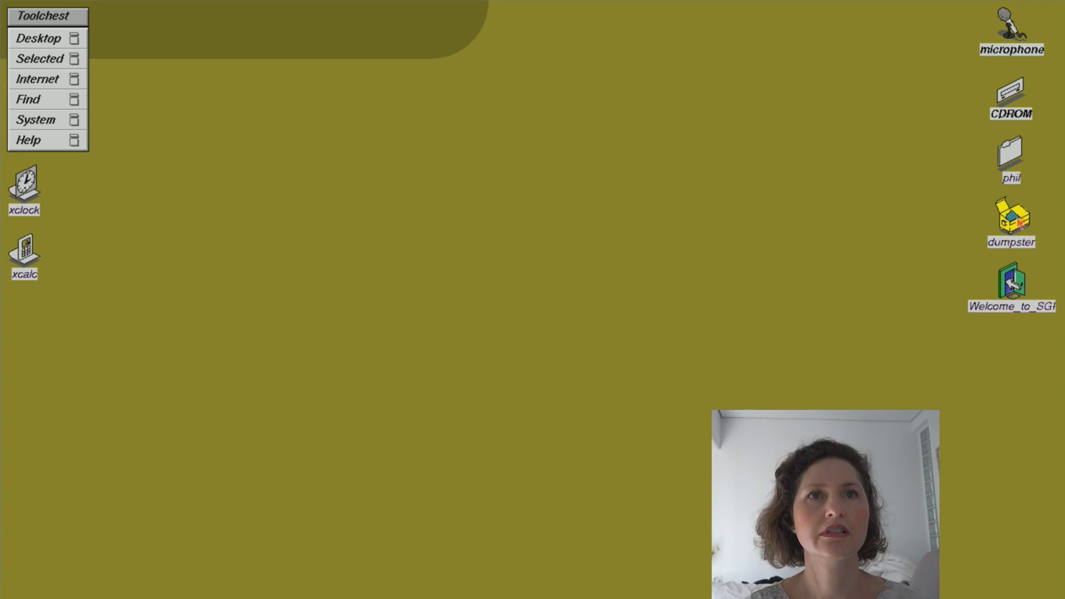
right_click(1005, 228)
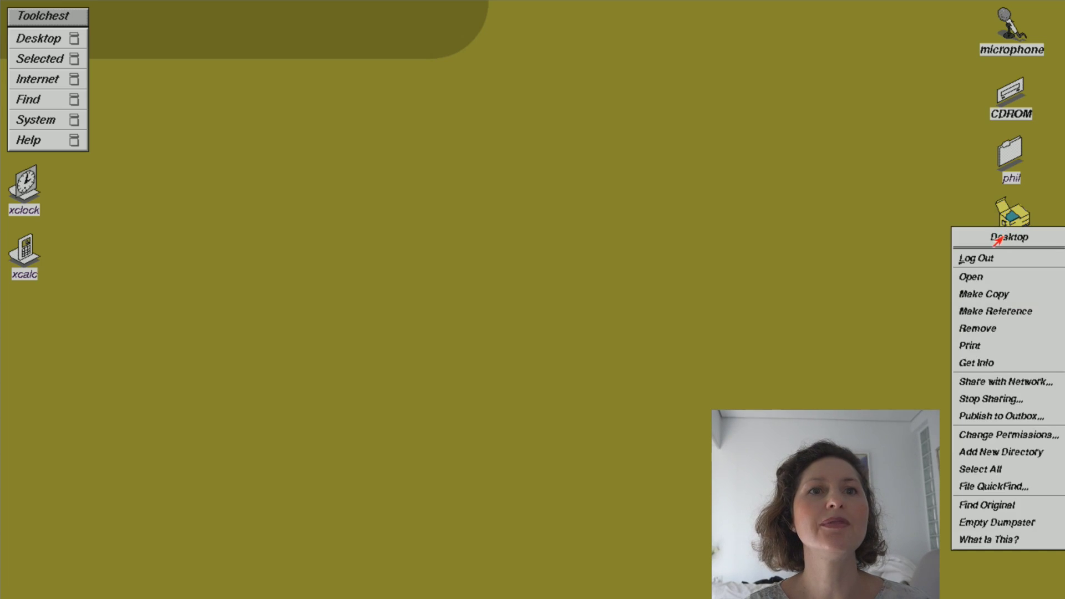
left_click(971, 524)
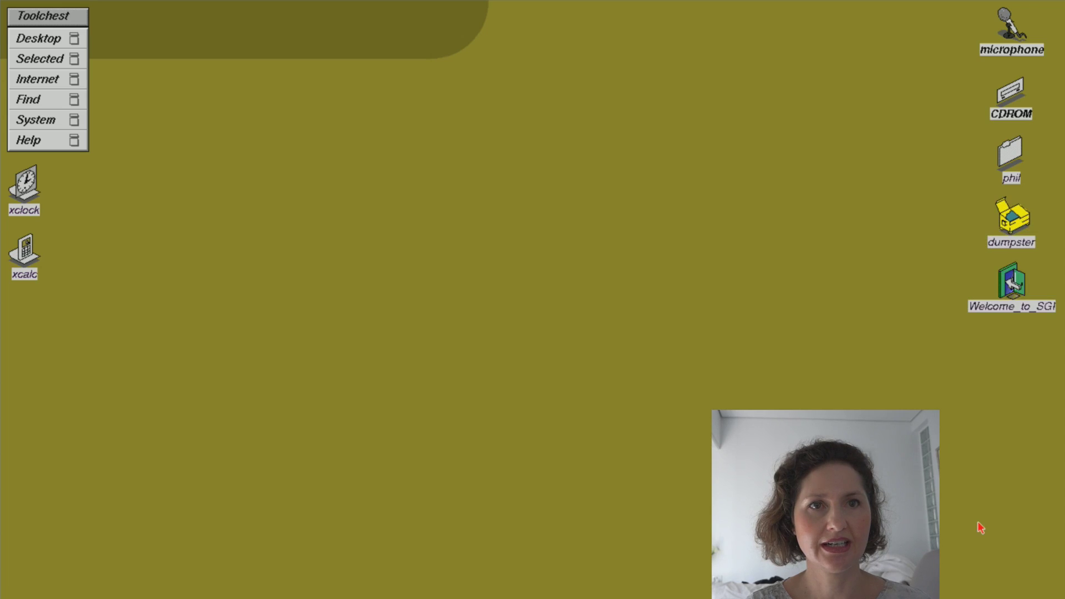
Open the dumpster twice to check its contents after emptying, closing its window each time.
double_click(1010, 217)
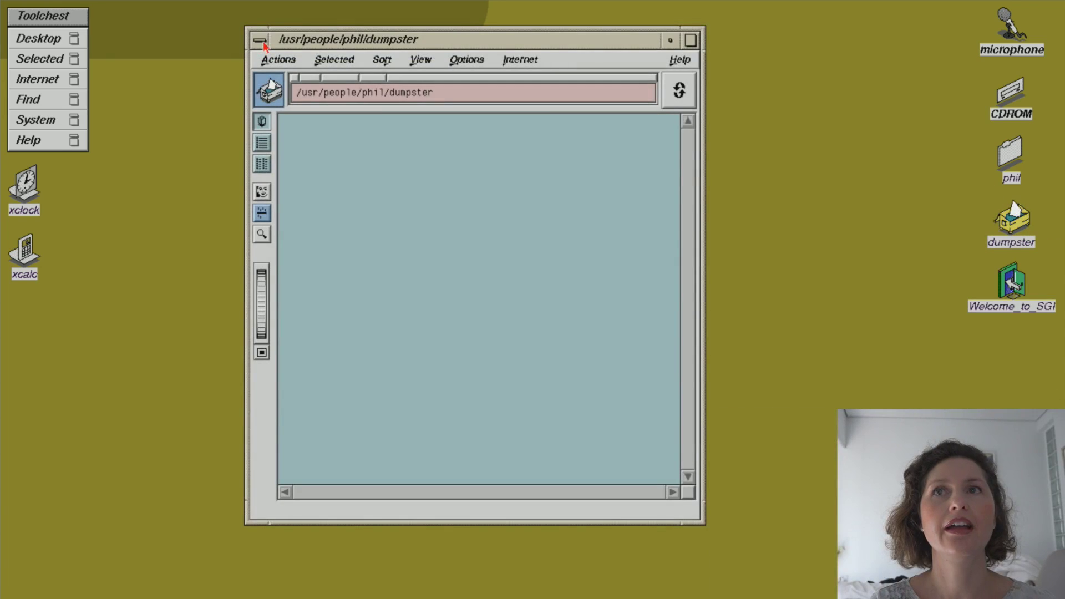
left_click(261, 41)
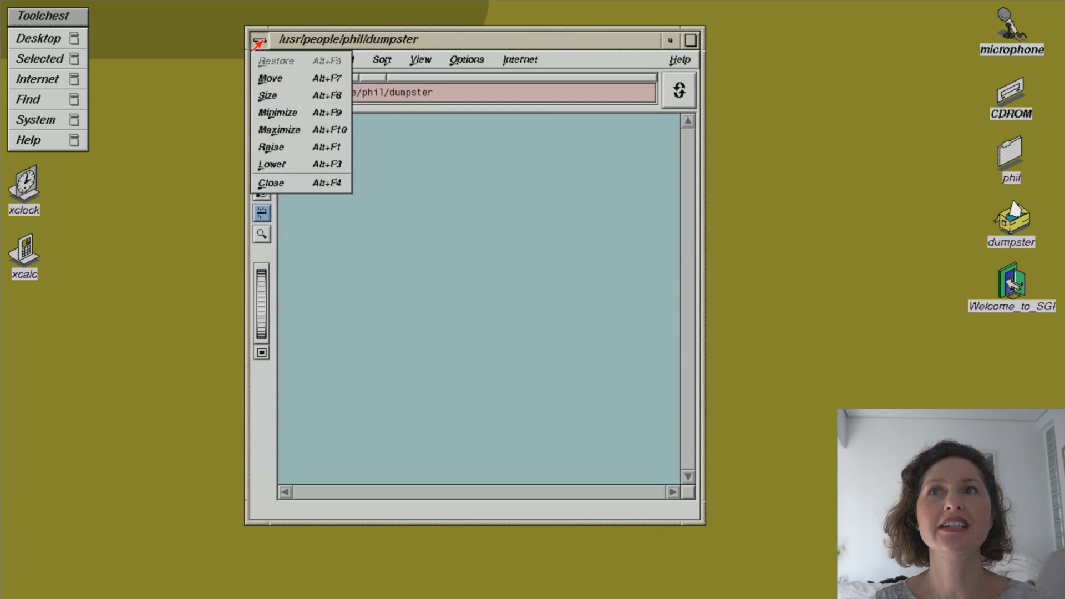
left_click(293, 182)
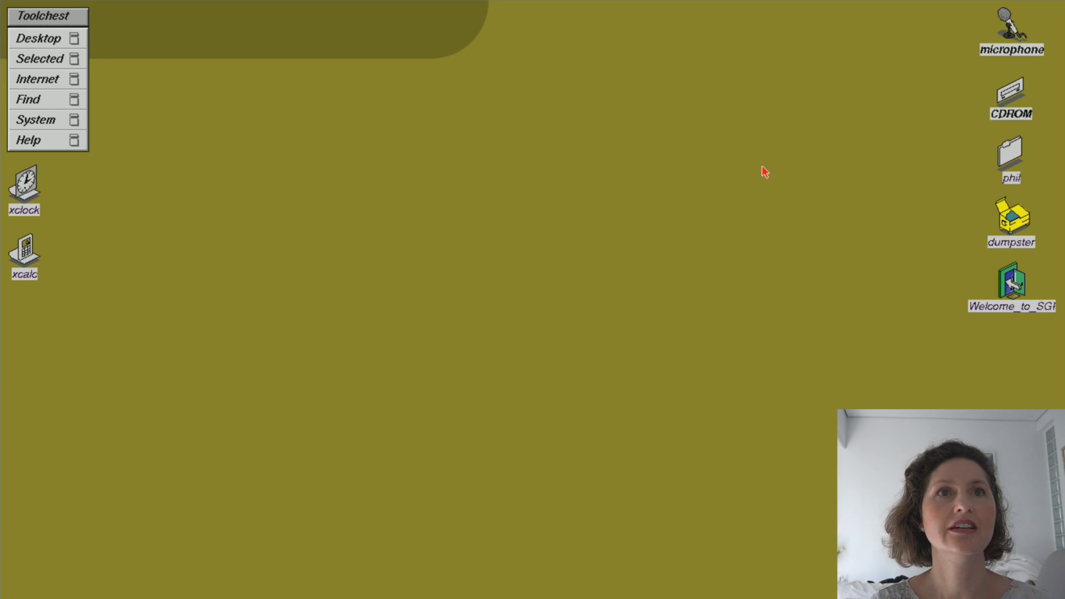
double_click(1022, 225)
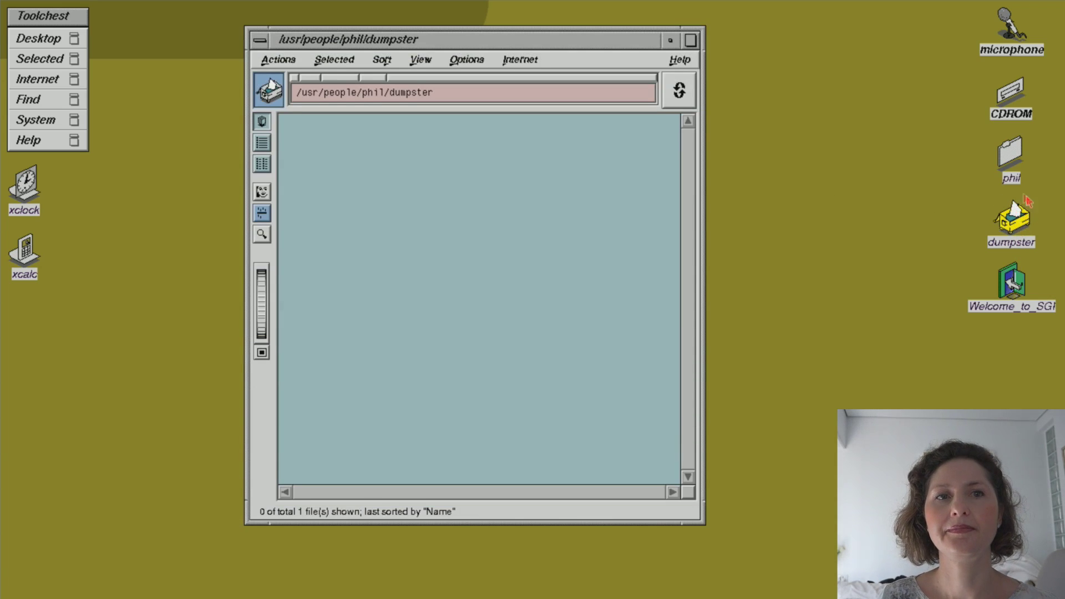
left_click(259, 40)
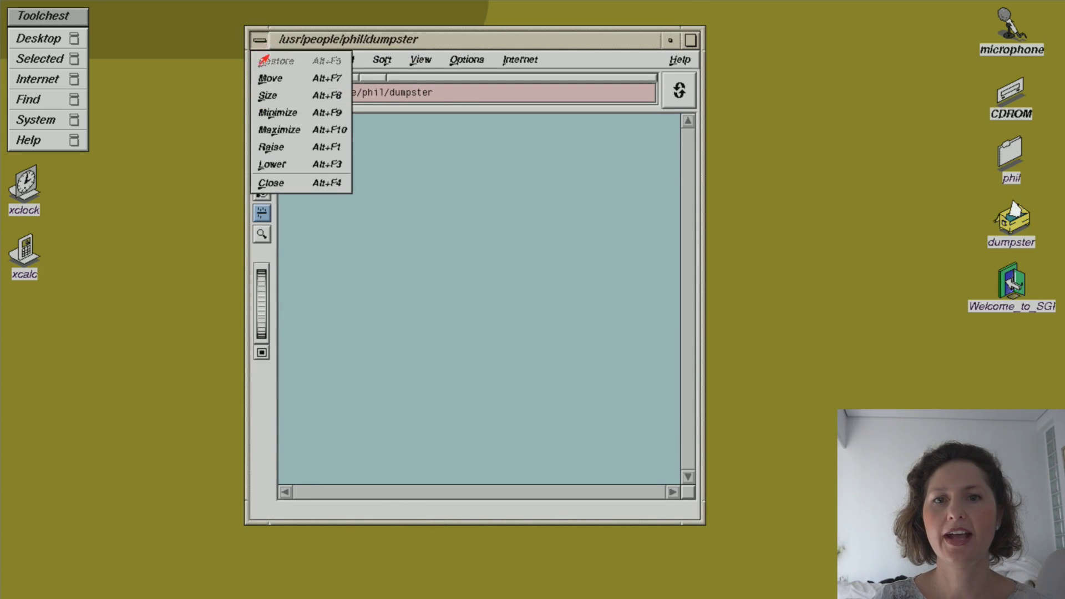
left_click(305, 183)
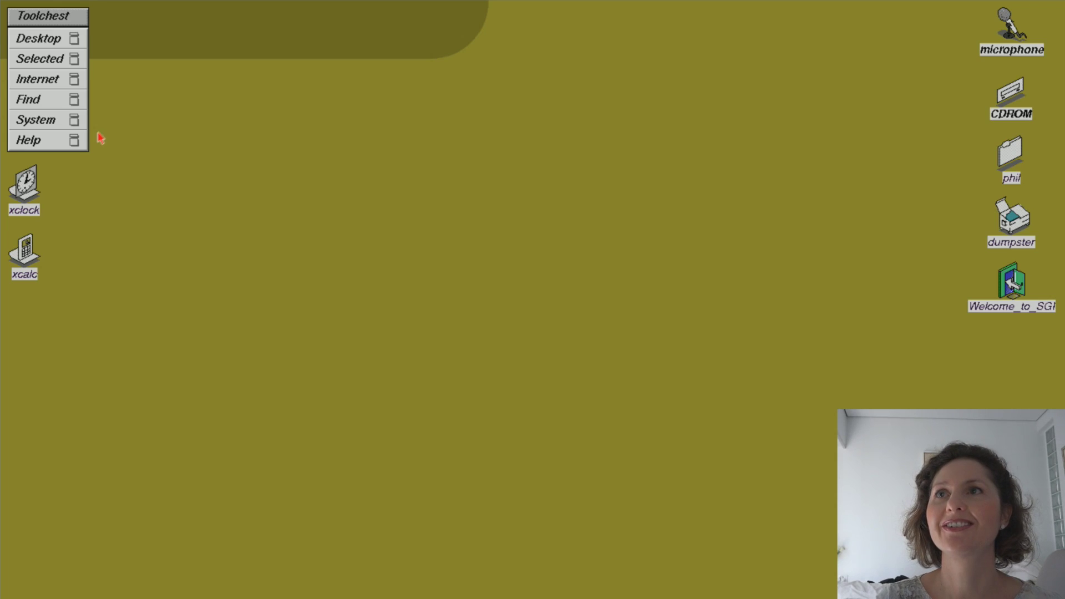
Open the desktop background customization settings and apply the Citrus Citrus background.
left_click(42, 40)
mouse_move(138, 71)
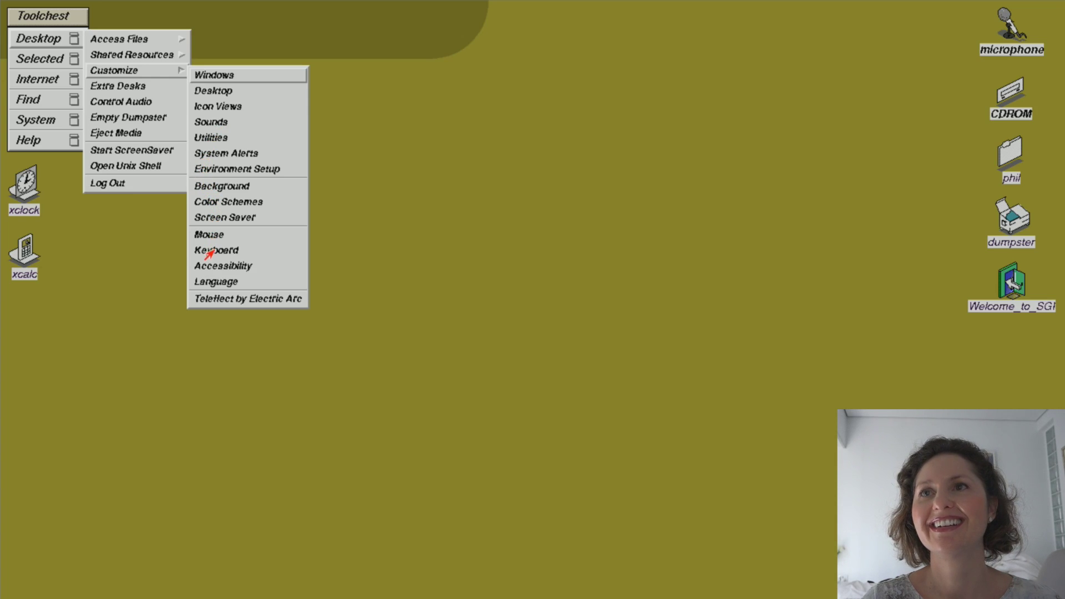
left_click(232, 189)
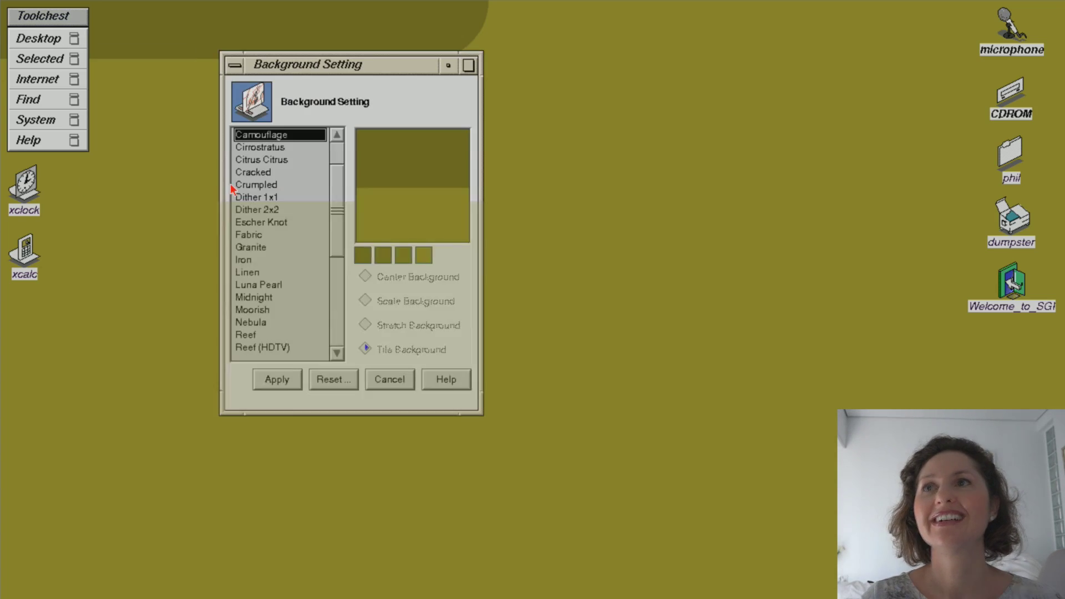
left_click(279, 162)
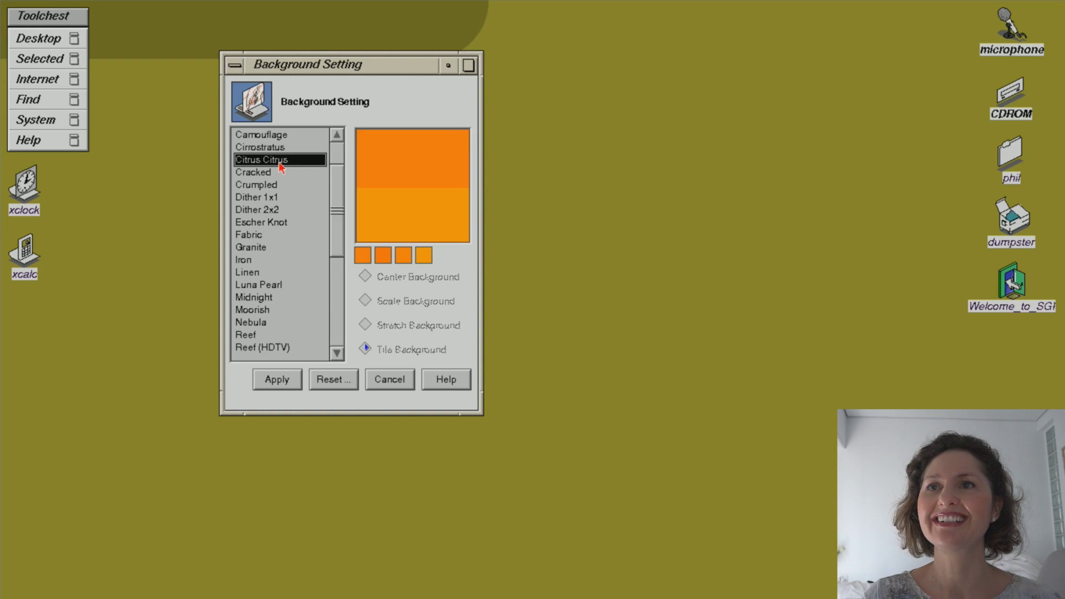
left_click(276, 380)
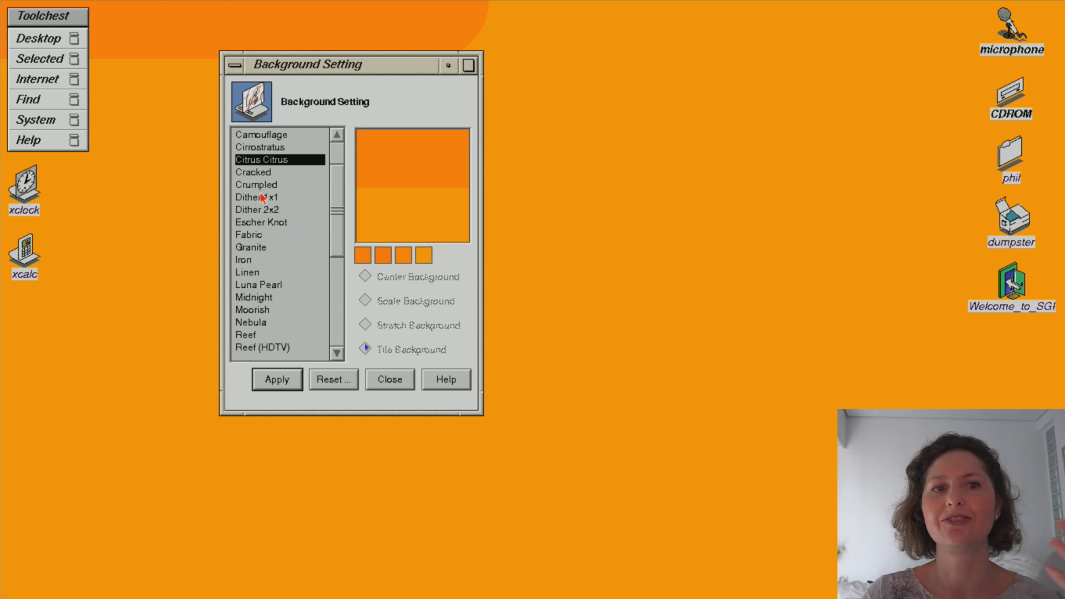
Try the Granite, Moorish and Nebula backgrounds on the desktop, previewing Luna Pearl and Midnight along the way.
left_click(261, 247)
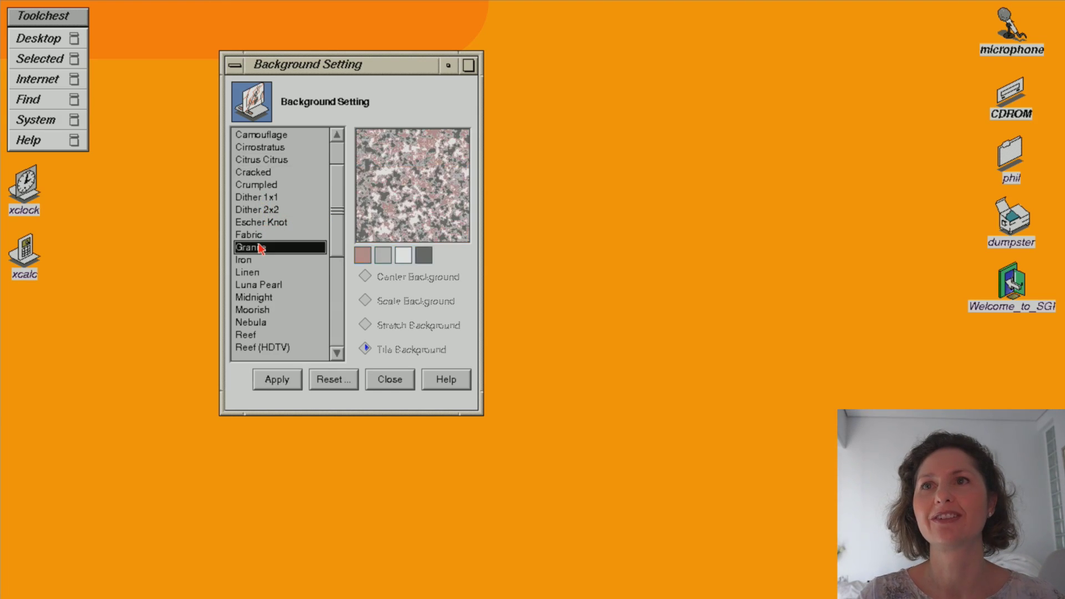
left_click(286, 384)
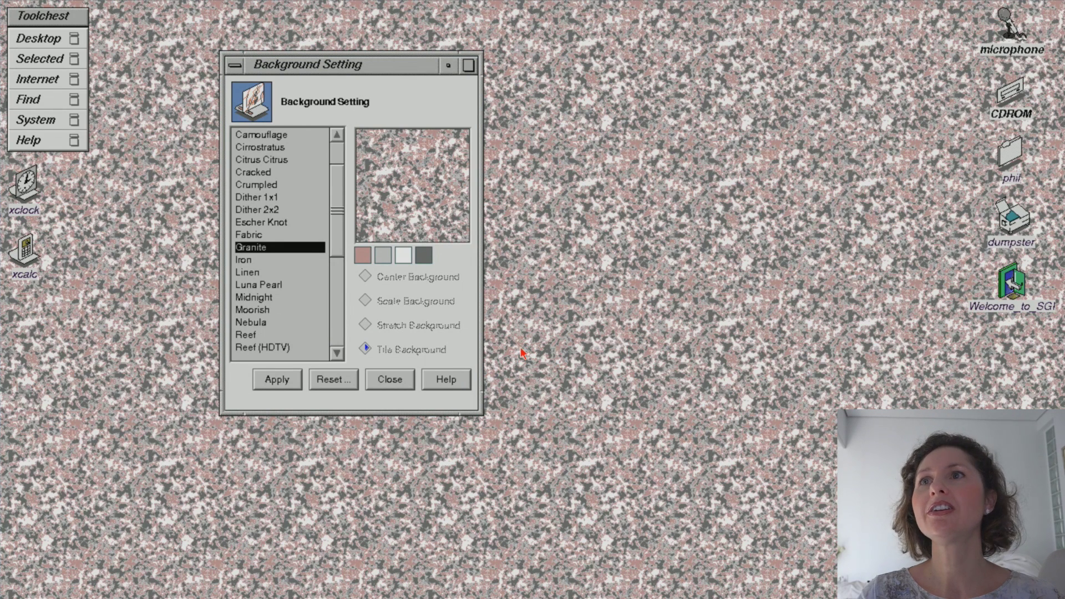
left_click(252, 285)
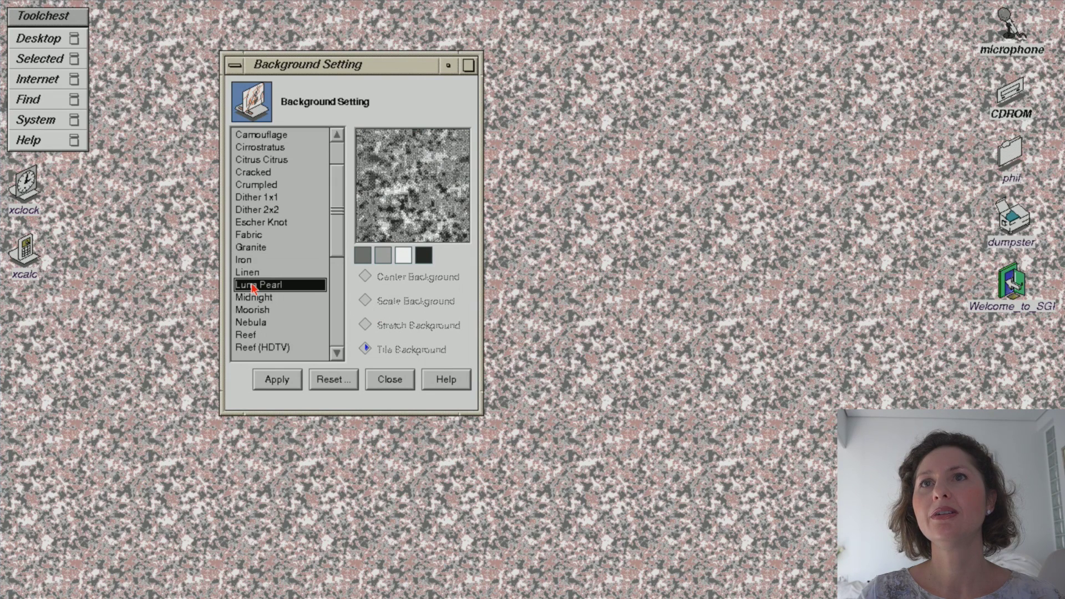
left_click(254, 299)
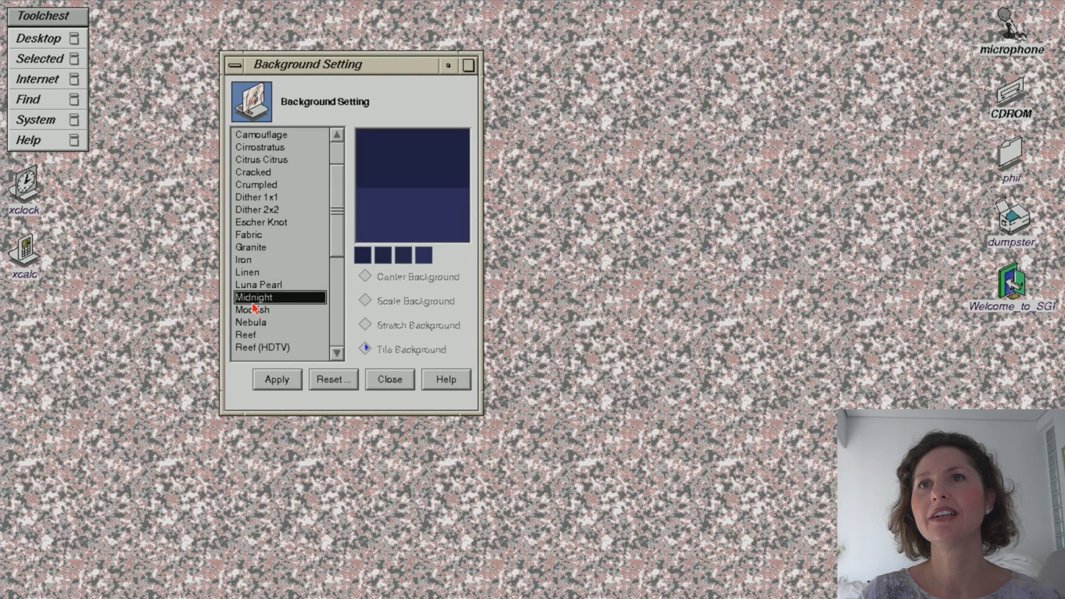
left_click(253, 310)
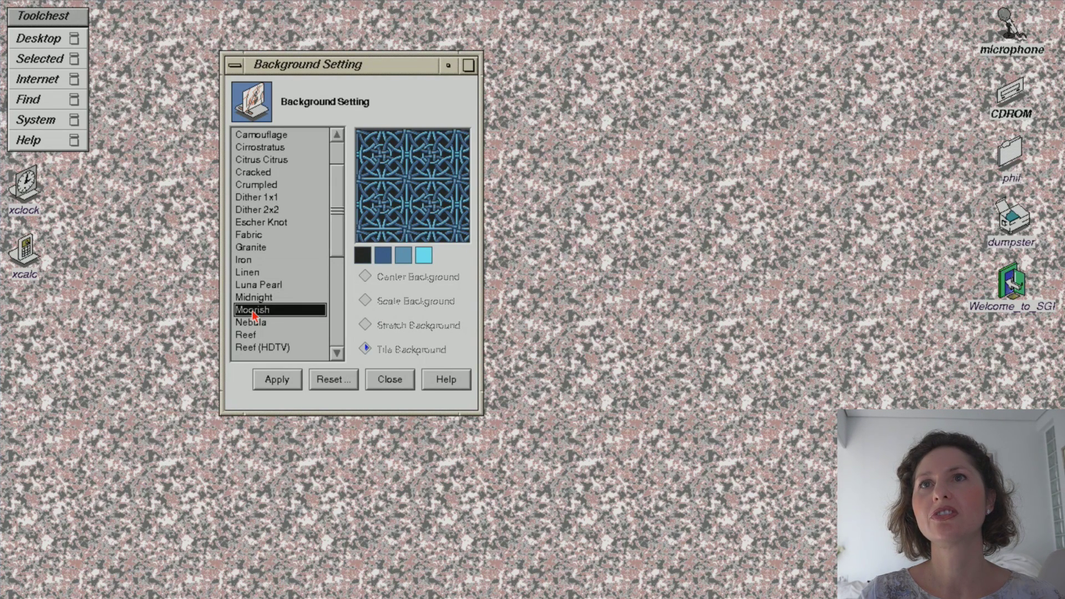
left_click(287, 387)
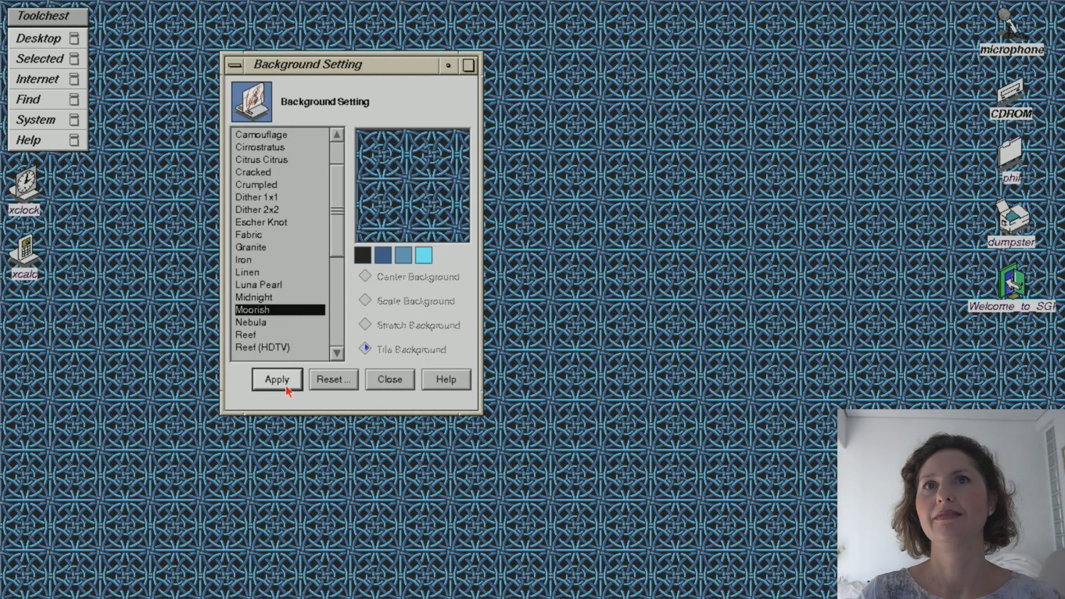
left_click(257, 326)
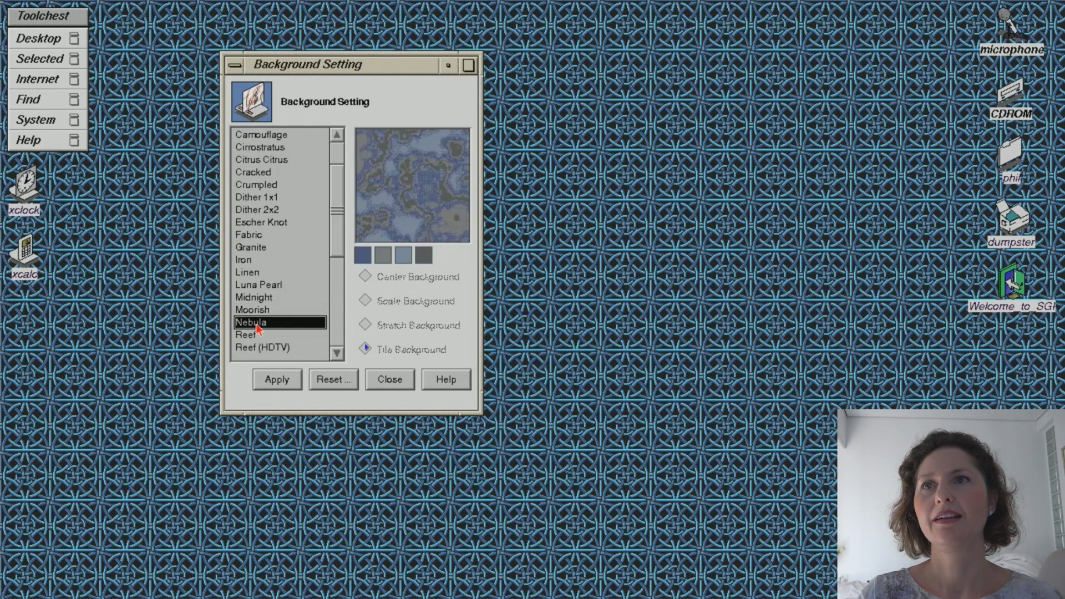
left_click(267, 384)
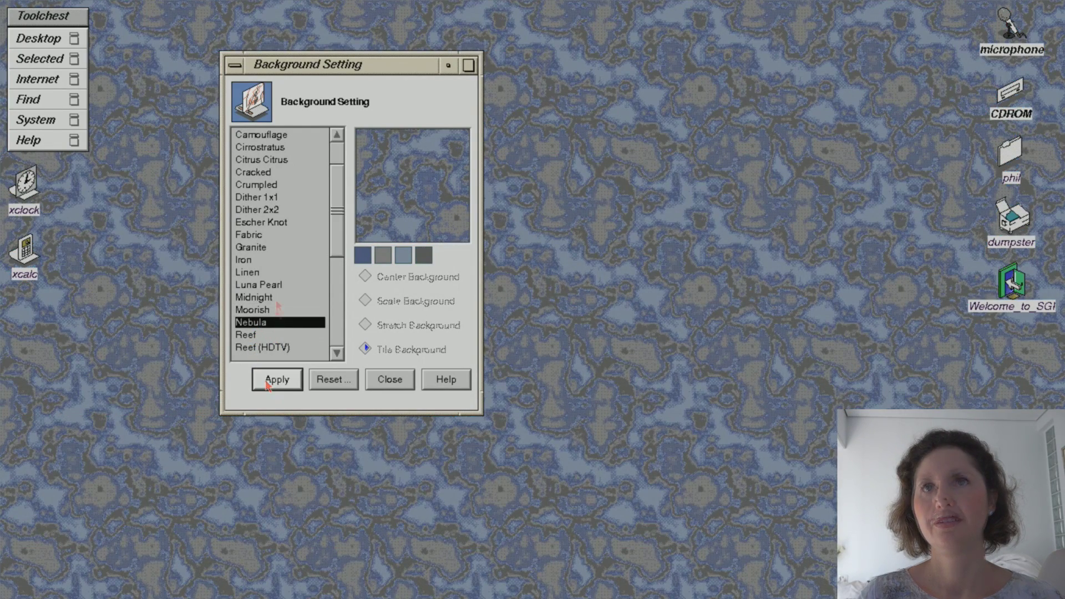
Apply the Granite background to the desktop and exit the Background Setting window.
left_click(257, 249)
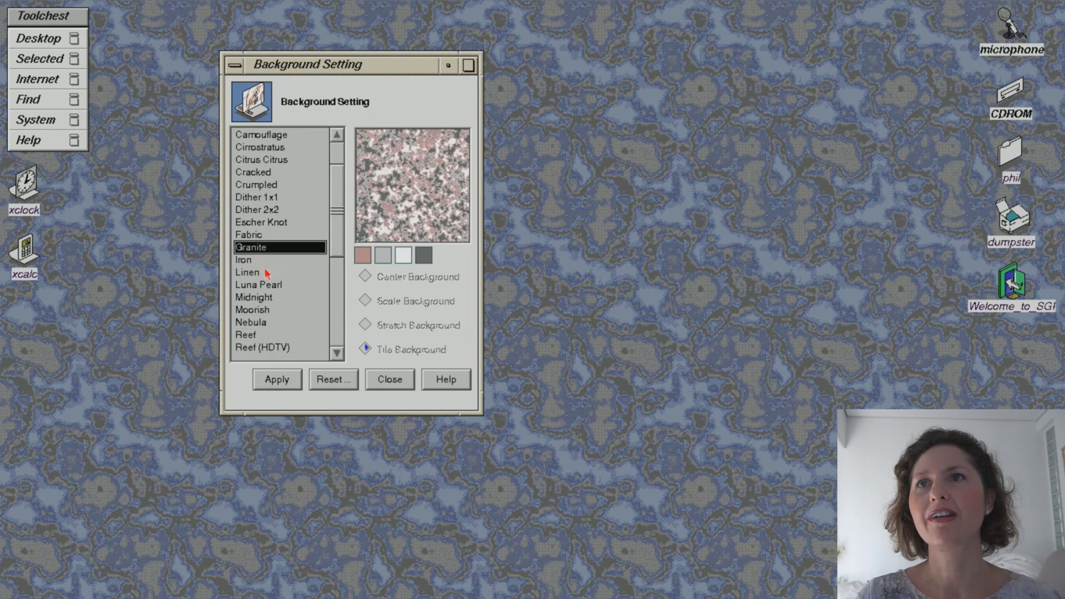
left_click(277, 382)
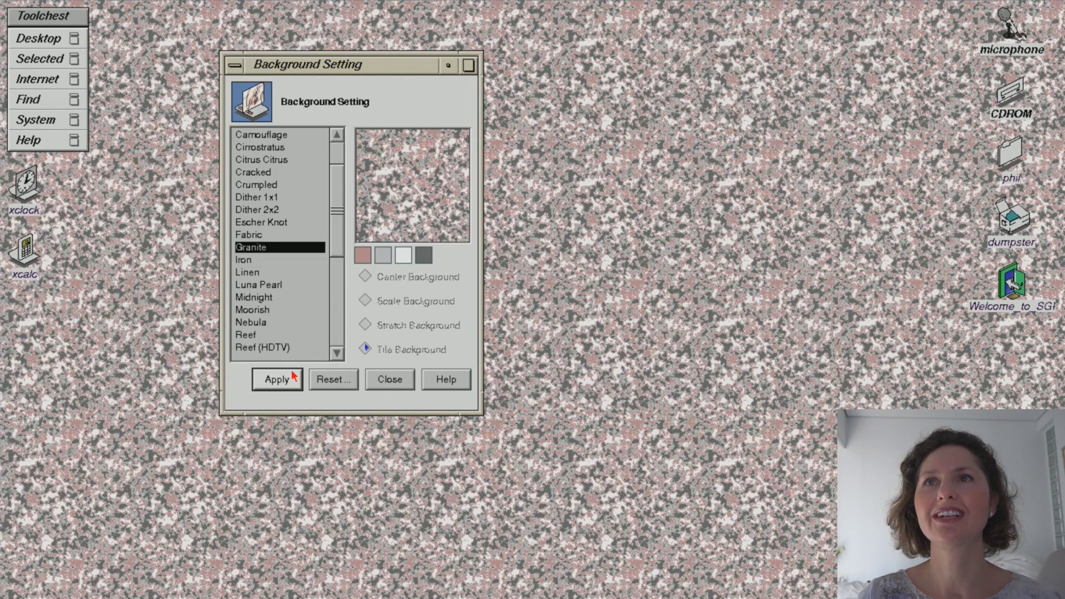
left_click(235, 65)
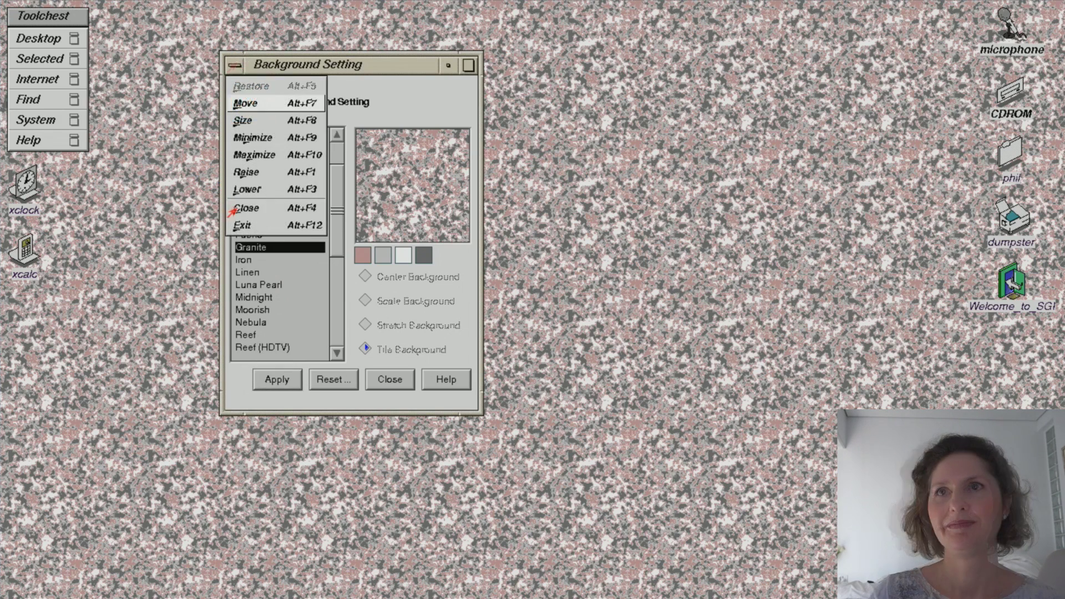
left_click(243, 225)
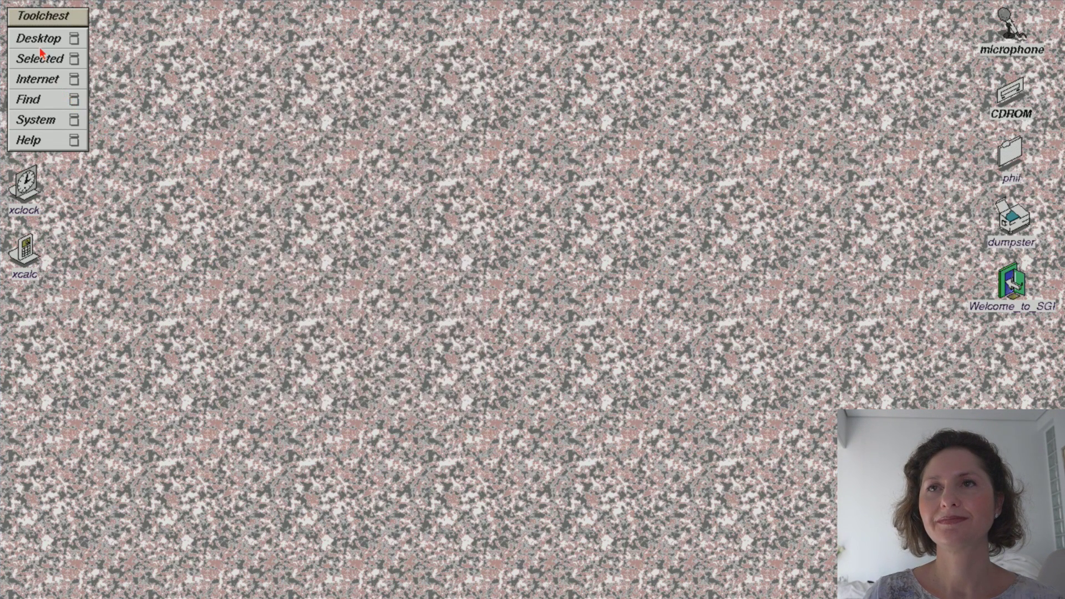
Open the desktop customization options, view the Mouse Settings window, and close it without changing anything.
left_click(64, 42)
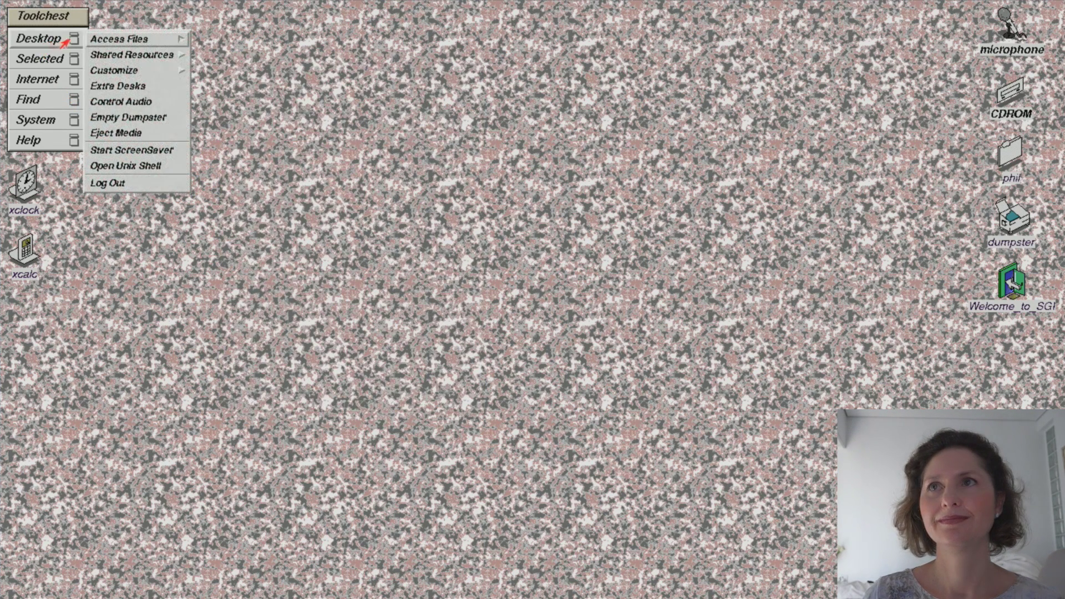
left_click(134, 75)
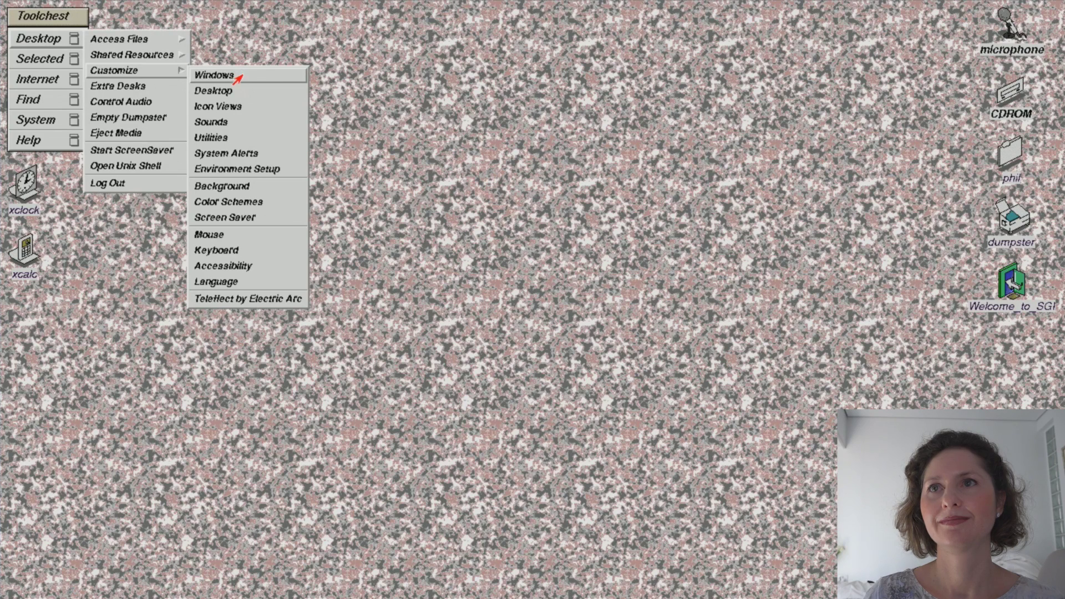
left_click(237, 75)
left_click_drag(300, 96, 404, 103)
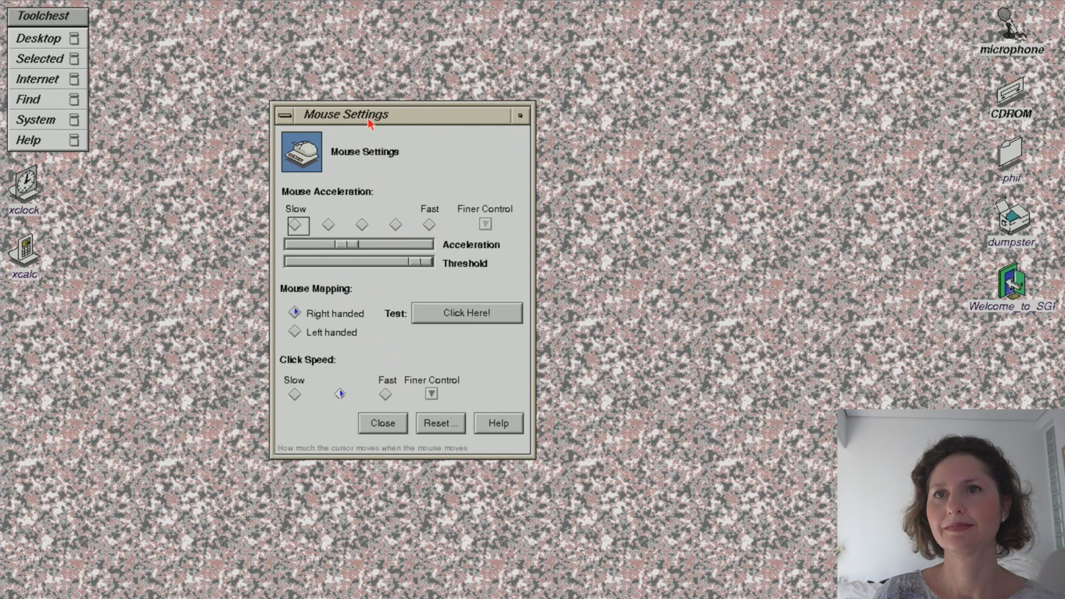
double_click(283, 115)
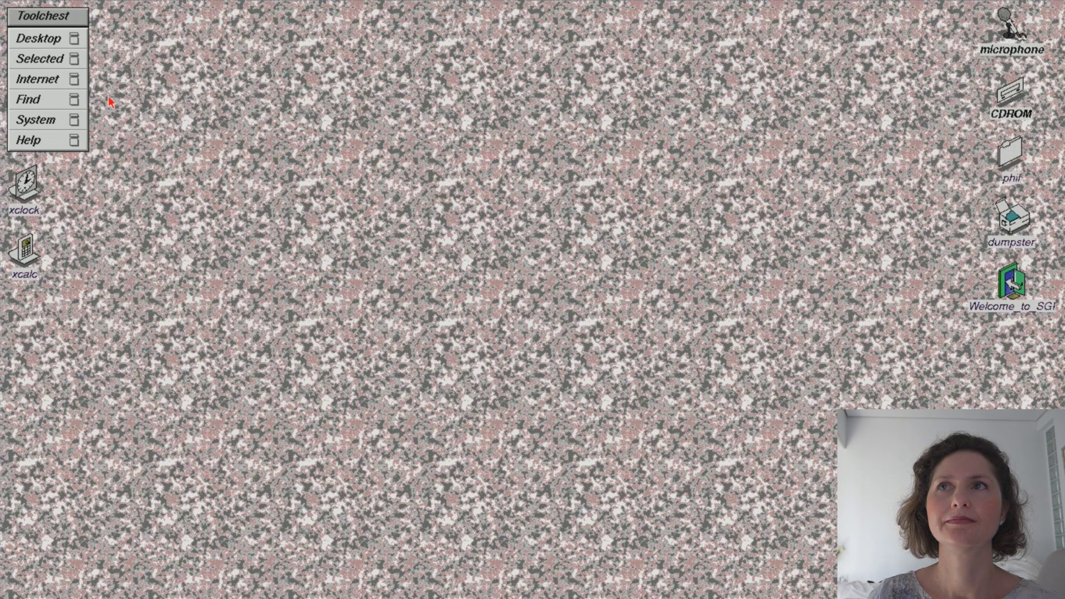
Open the Icon Catalog and look through its Collaboration, ControlPanels, DataTranslators, Demos and DesktopTools pages.
left_click(53, 42)
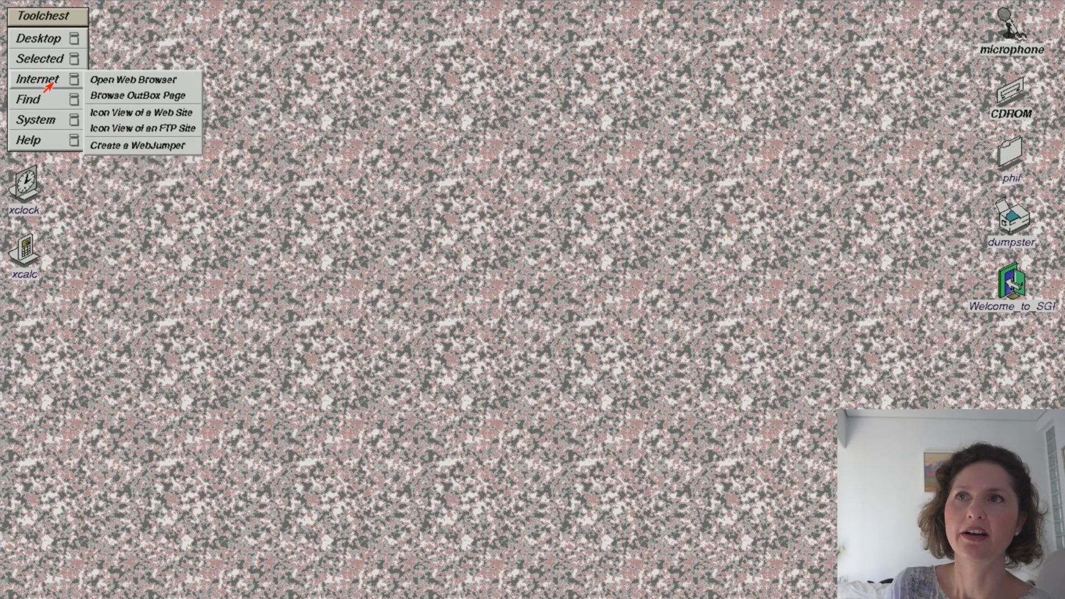
left_click(46, 114)
left_click(37, 100)
left_click(124, 166)
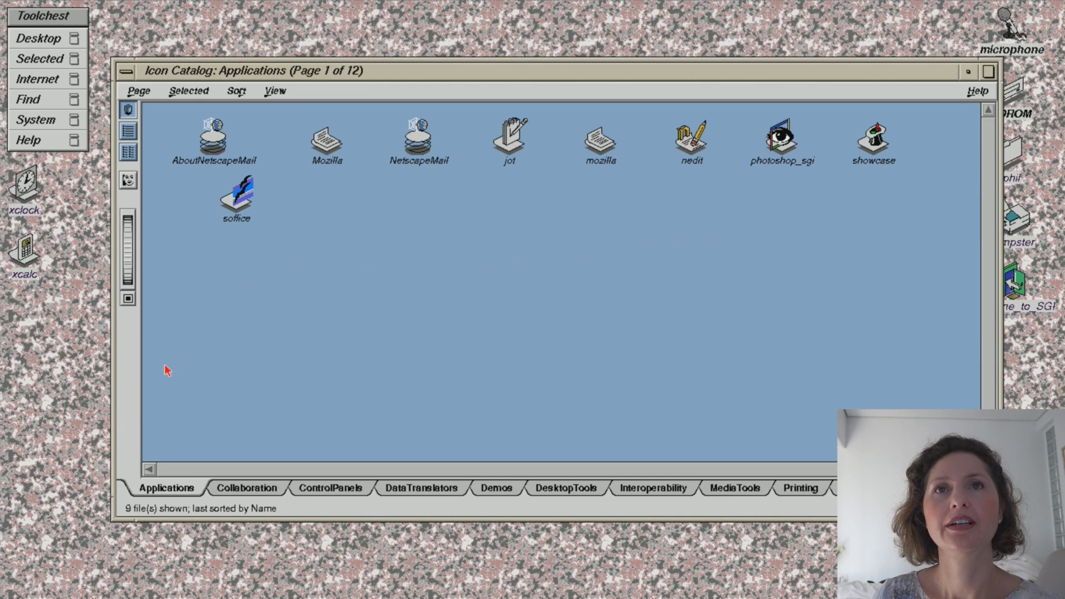
left_click(247, 495)
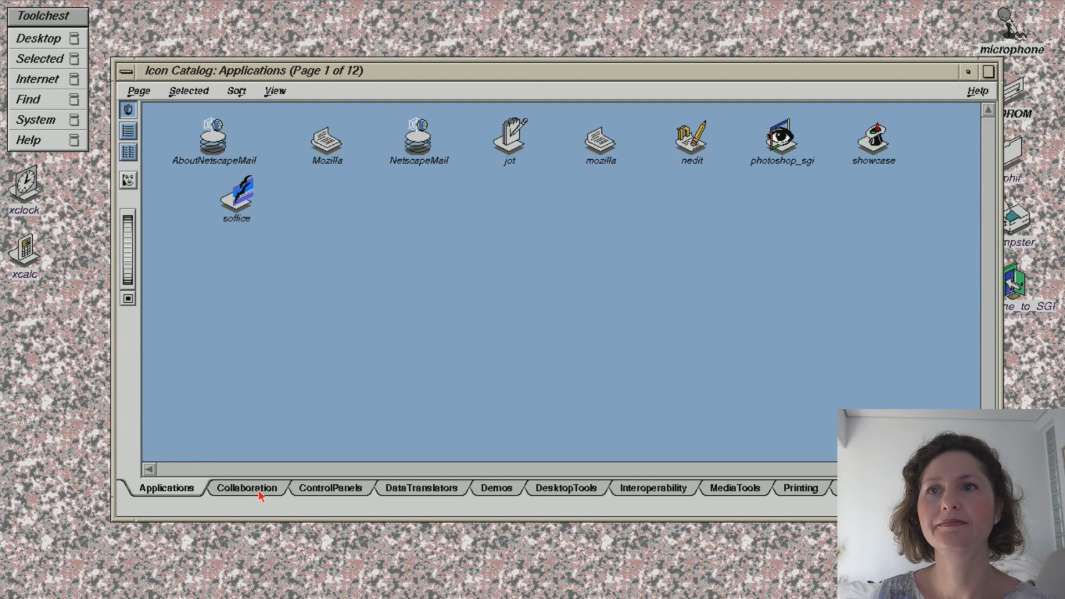
left_click(324, 489)
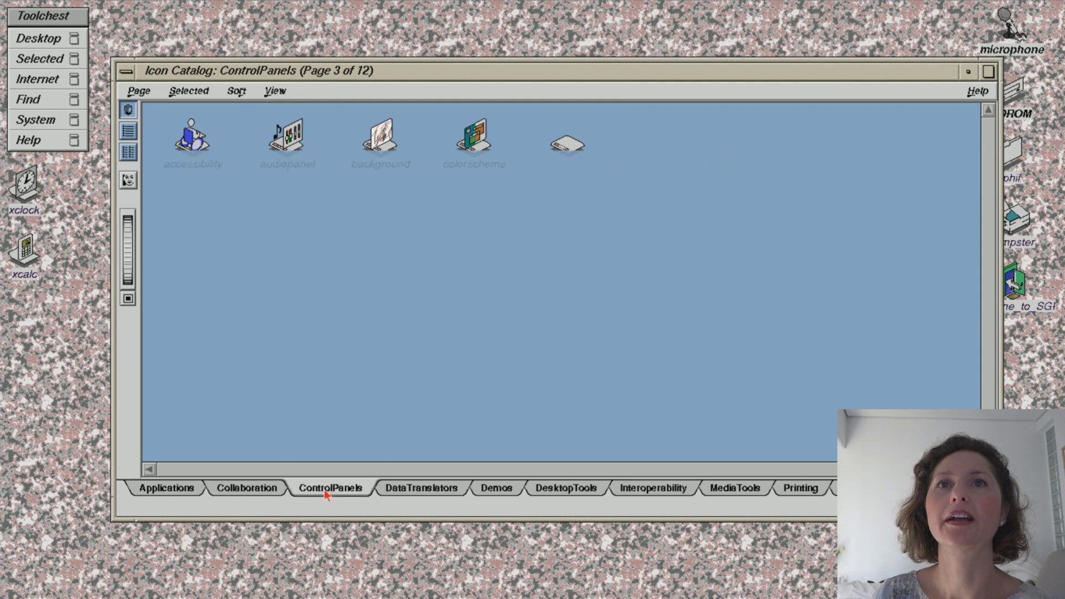
left_click(430, 495)
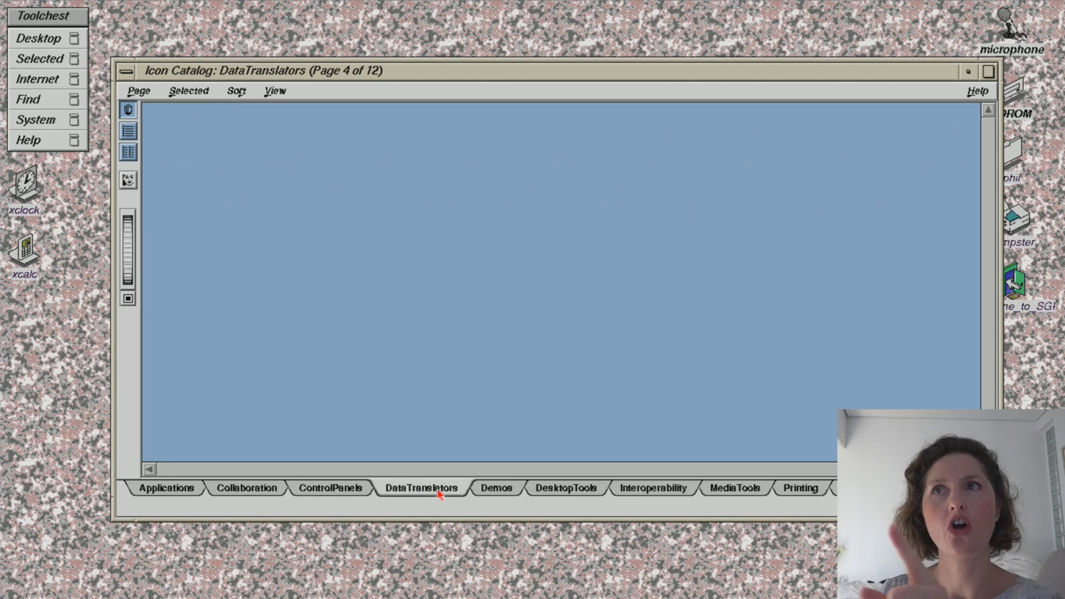
left_click(496, 488)
left_click(428, 486)
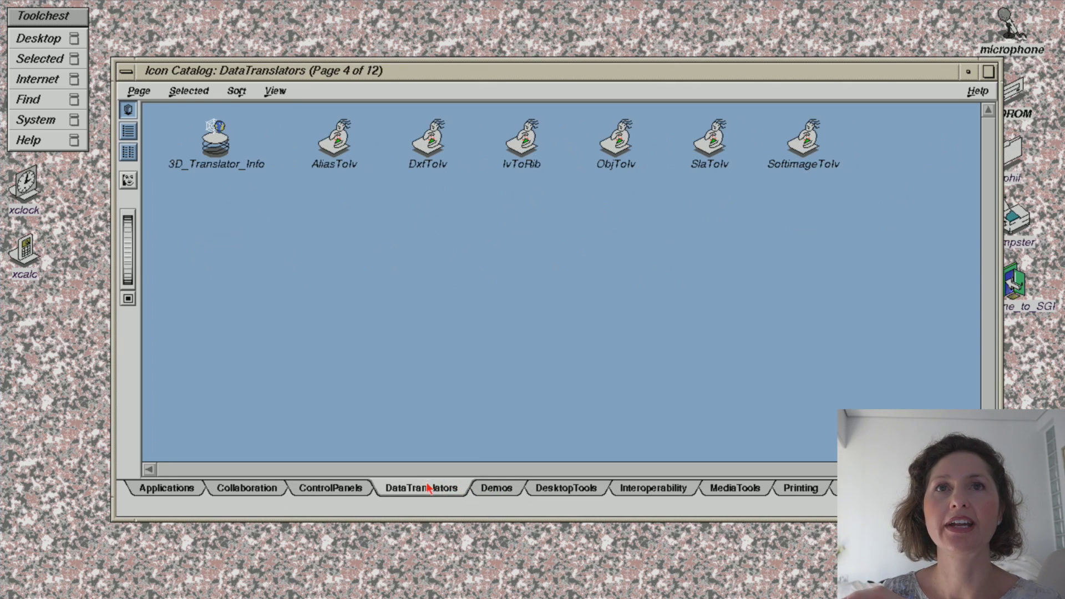
left_click(571, 491)
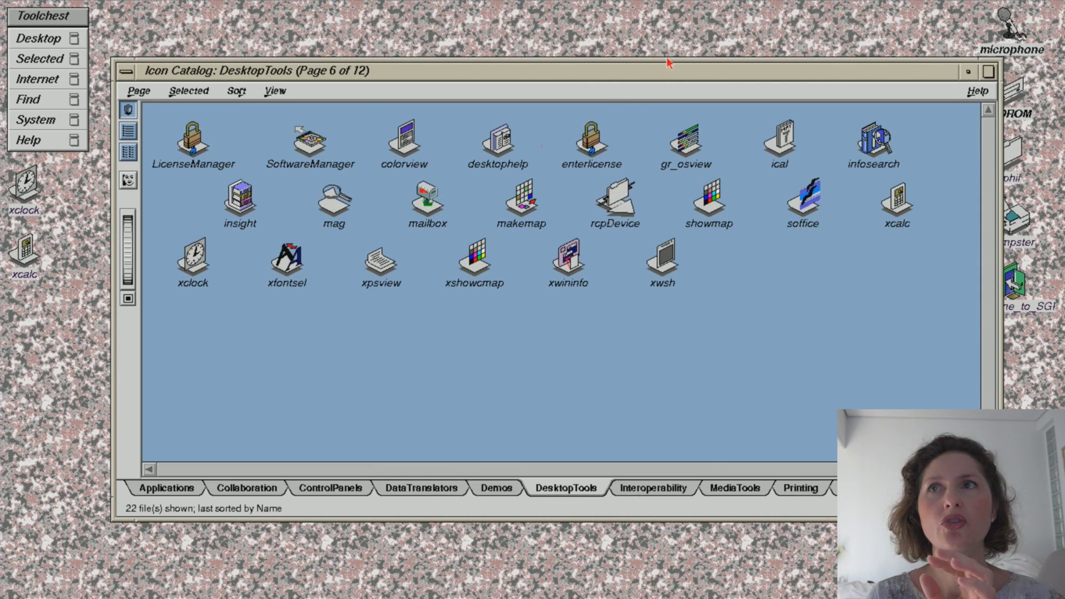
Move the Icon Catalog window higher on the desktop and select the ical tool on the DesktopTools page.
left_click_drag(677, 35, 679, 38)
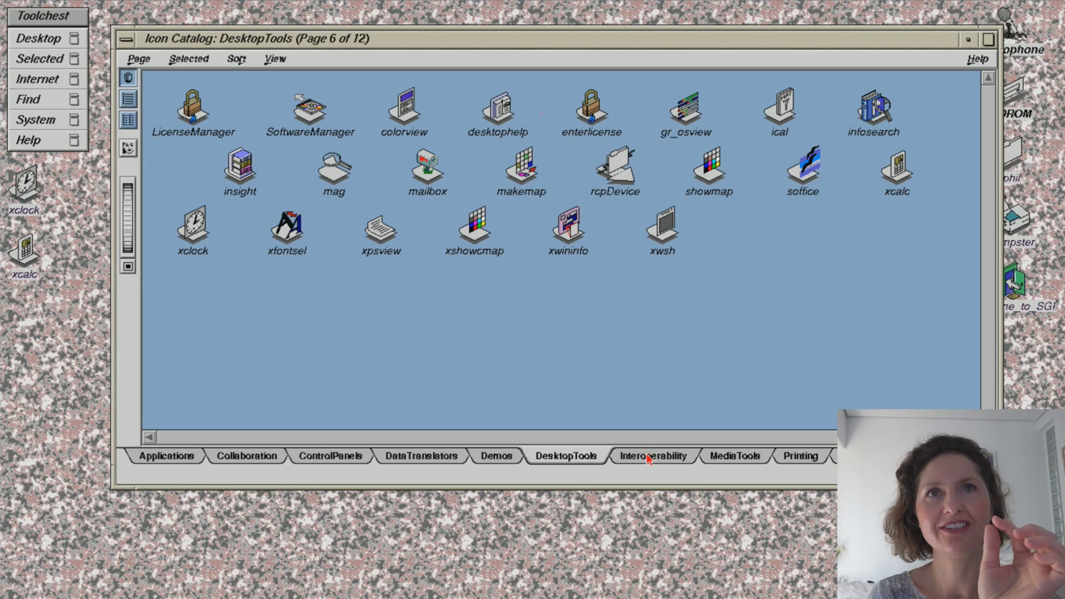
left_click(787, 108)
double_click(785, 115)
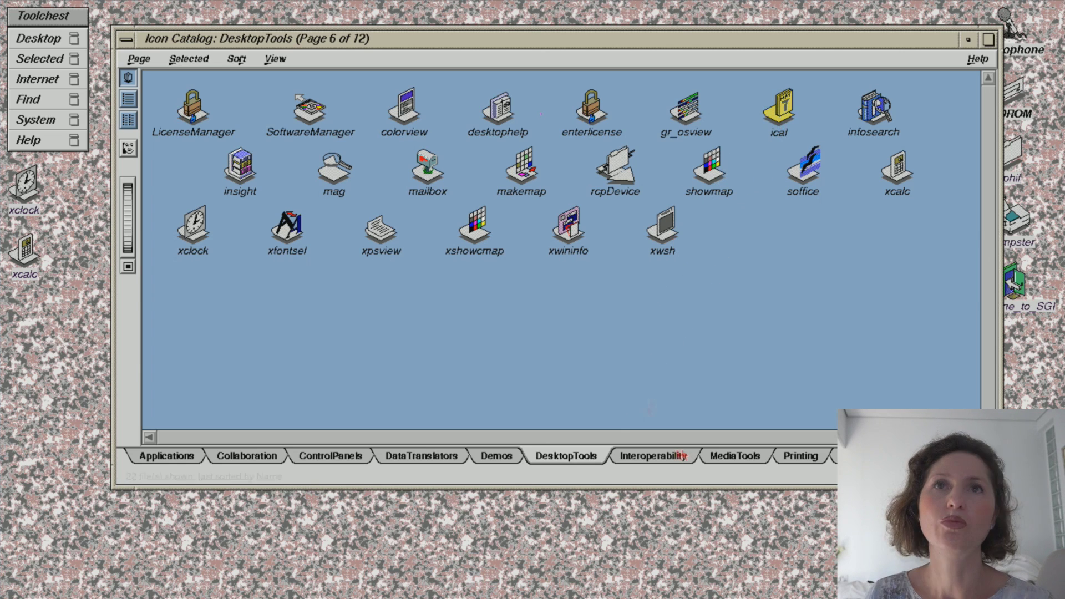
View the Interoperability, MediaTools, Printing and SupportTools pages of the Icon Catalog and close its window.
left_click(674, 457)
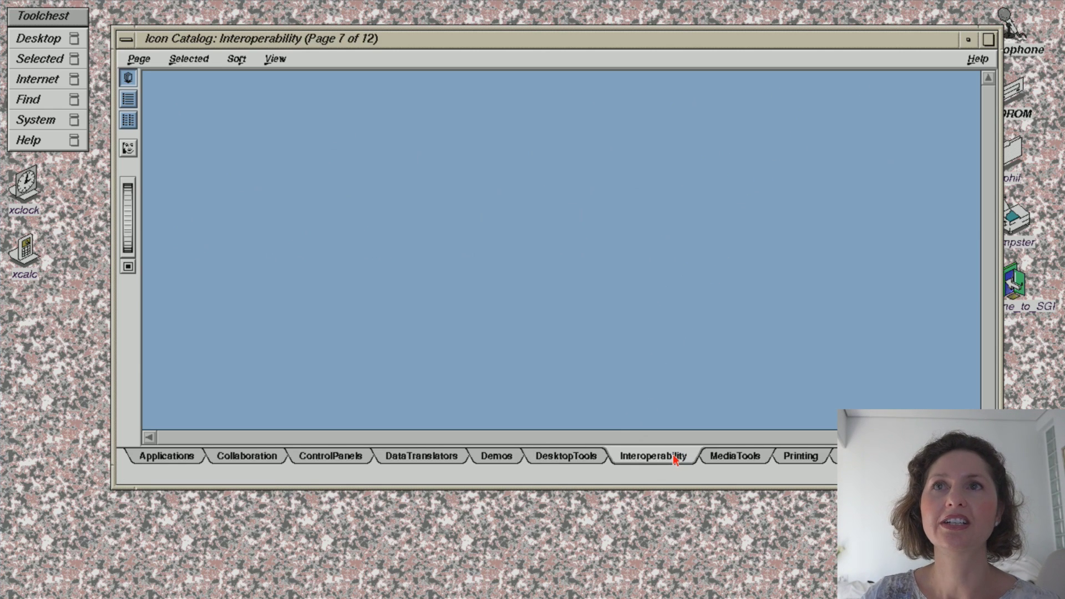
left_click(731, 456)
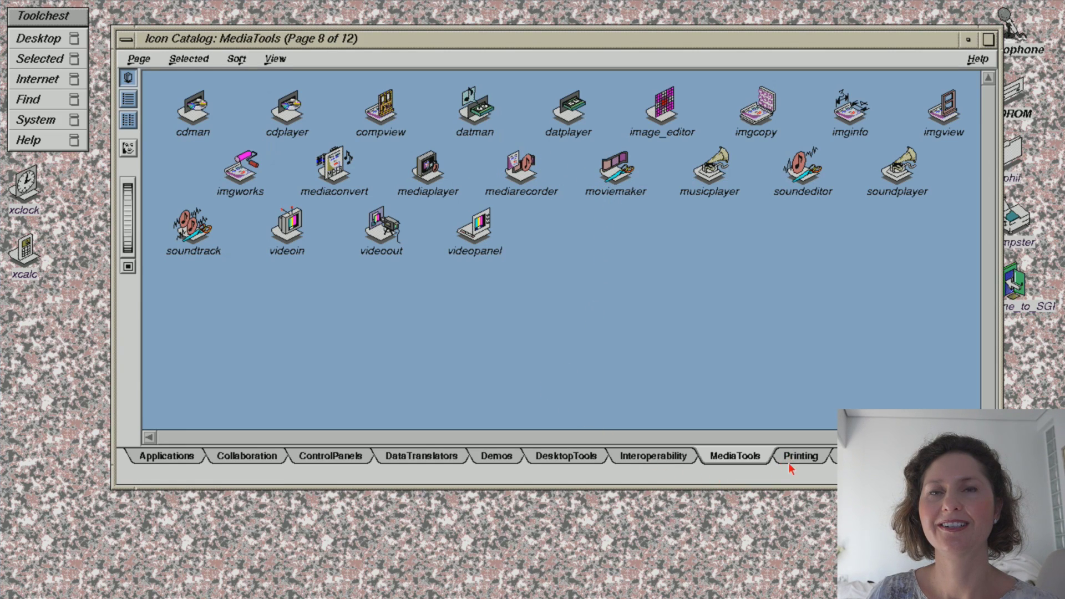
left_click(800, 455)
left_click(833, 456)
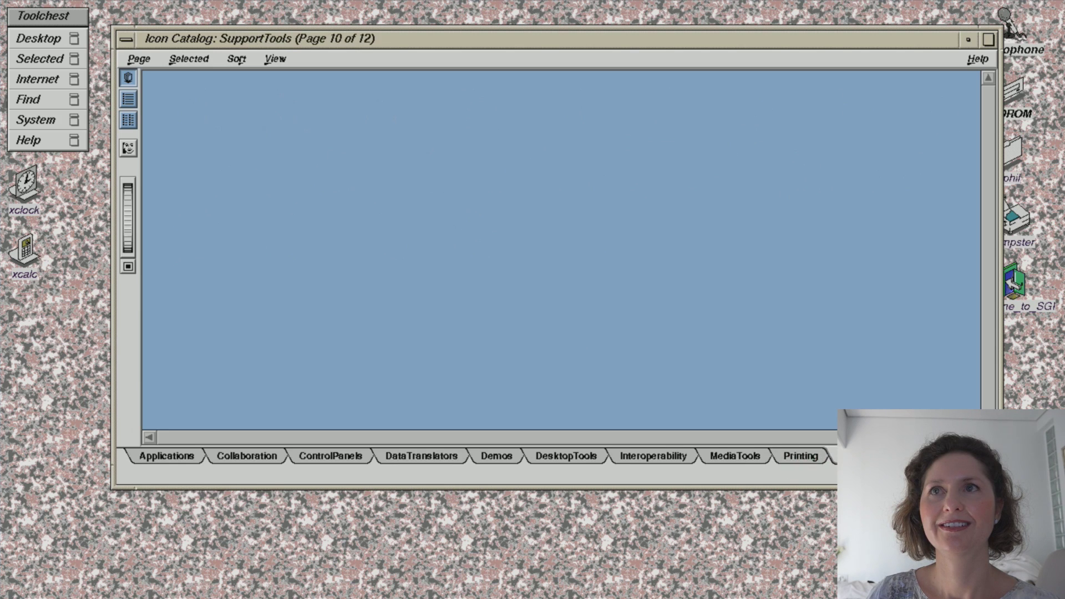
left_click(979, 457)
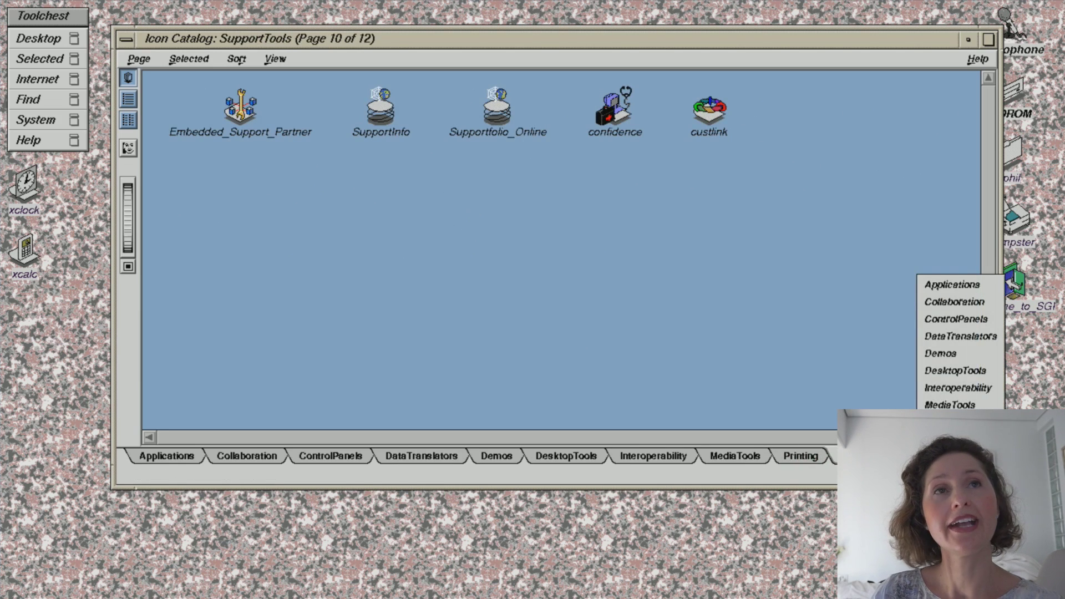
left_click(802, 335)
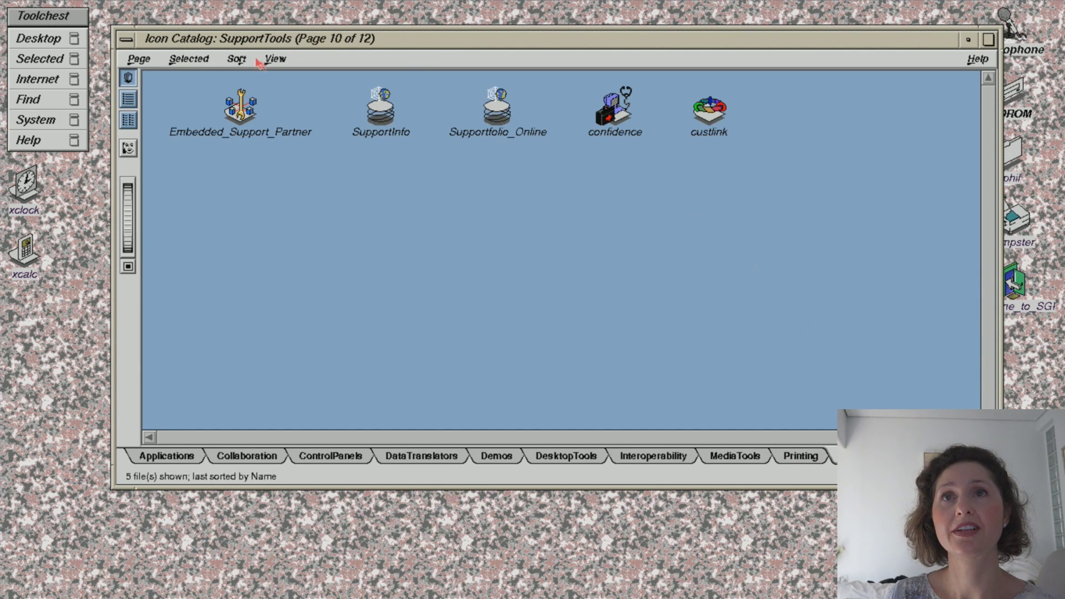
double_click(128, 40)
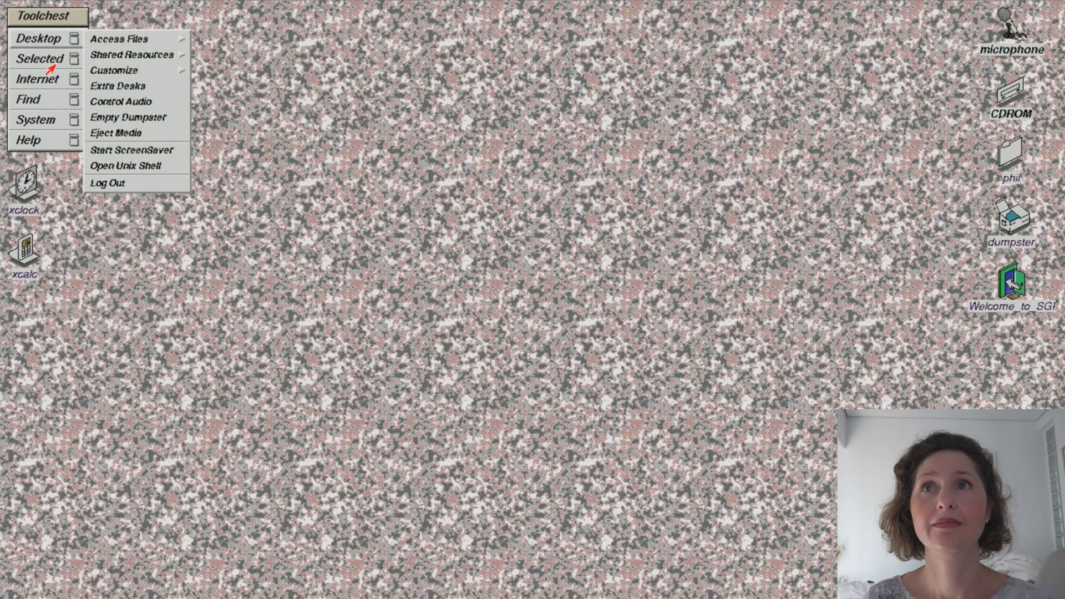
Open the System Manager, view the About This System information, and exit the window.
mouse_move(59, 88)
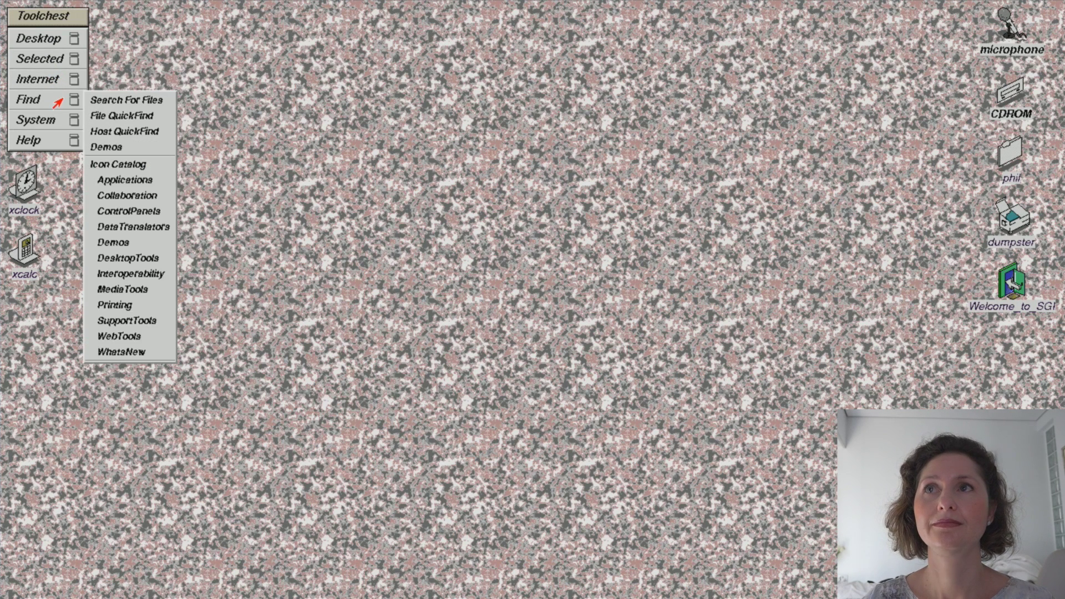
mouse_move(54, 120)
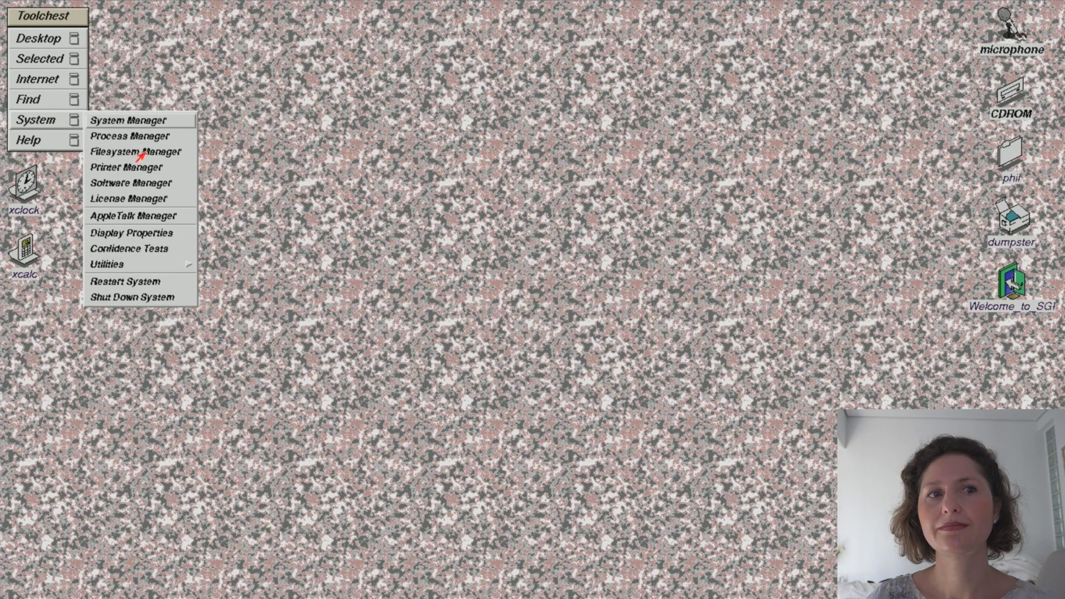
left_click(141, 126)
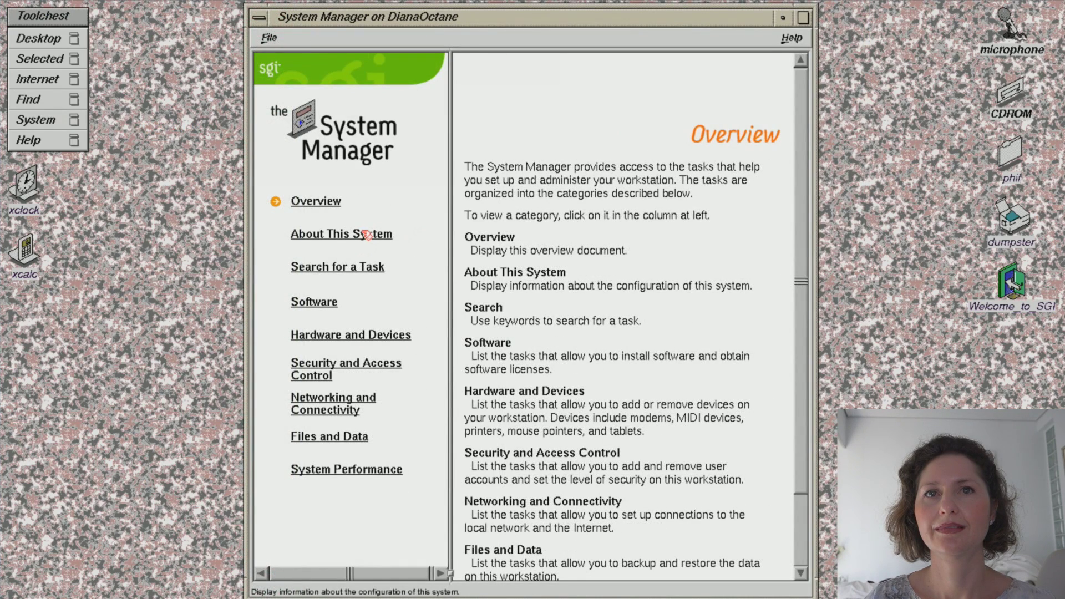
left_click(366, 235)
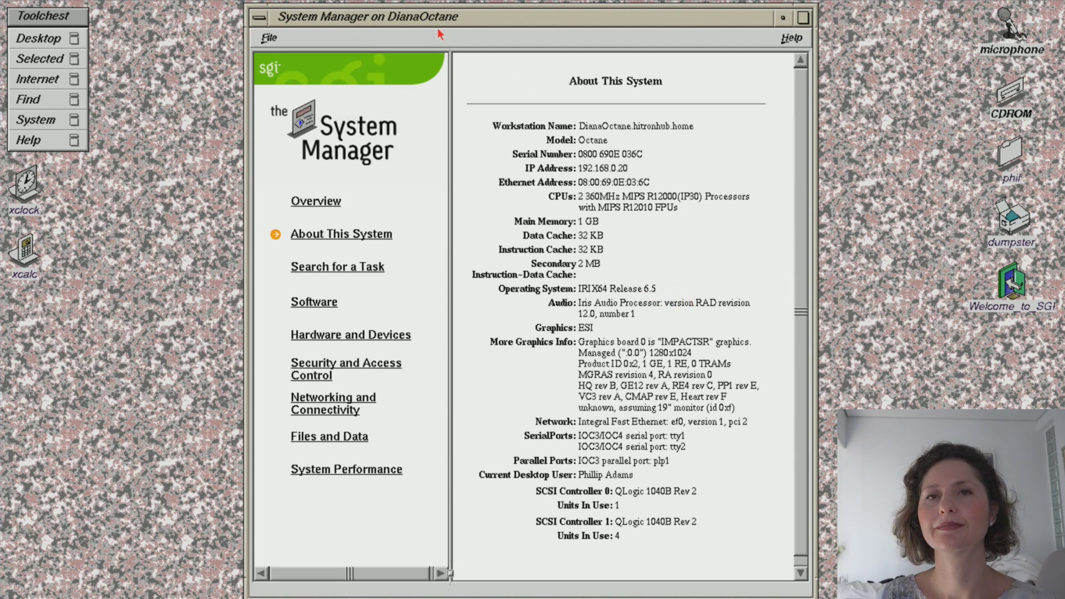
left_click(259, 17)
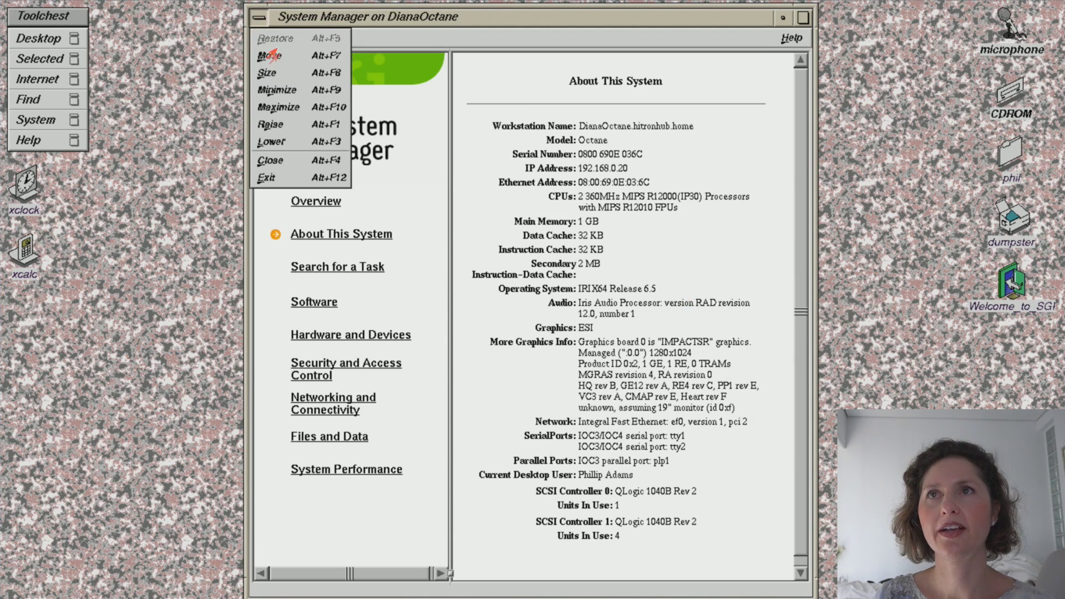
left_click(306, 179)
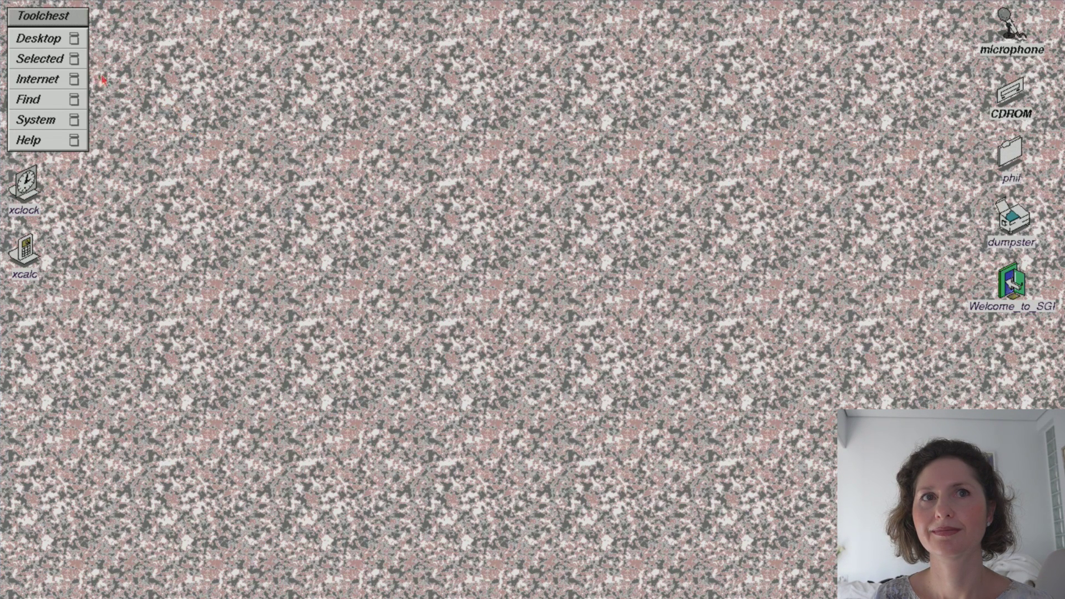
Reopen the Icon Catalog and view its ControlPanels and DataTranslators pages before returning to the Applications page.
left_click(45, 102)
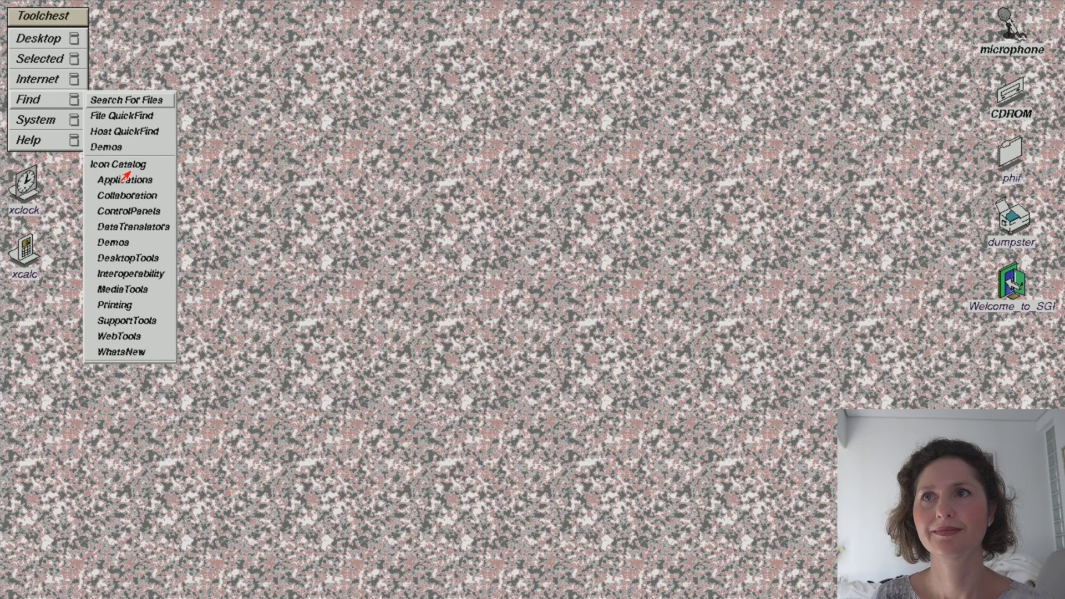
left_click(130, 165)
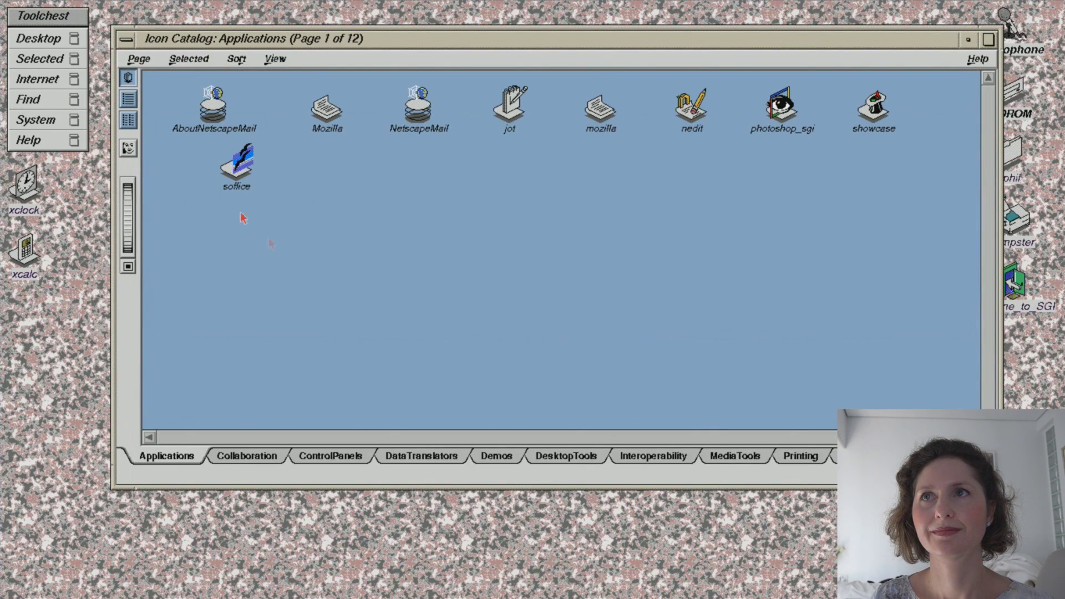
left_click(301, 462)
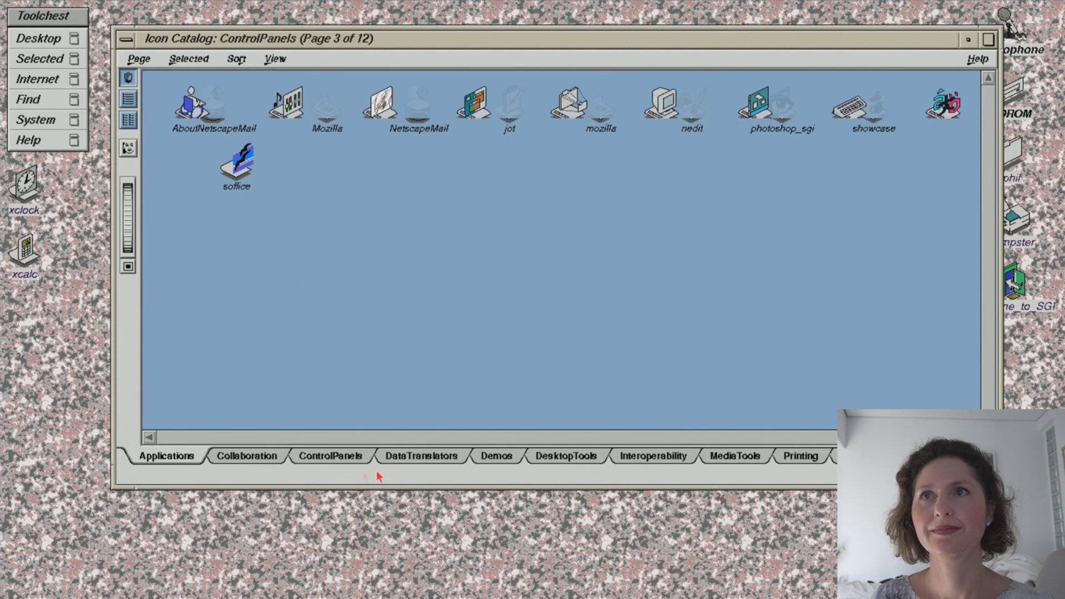
left_click(413, 456)
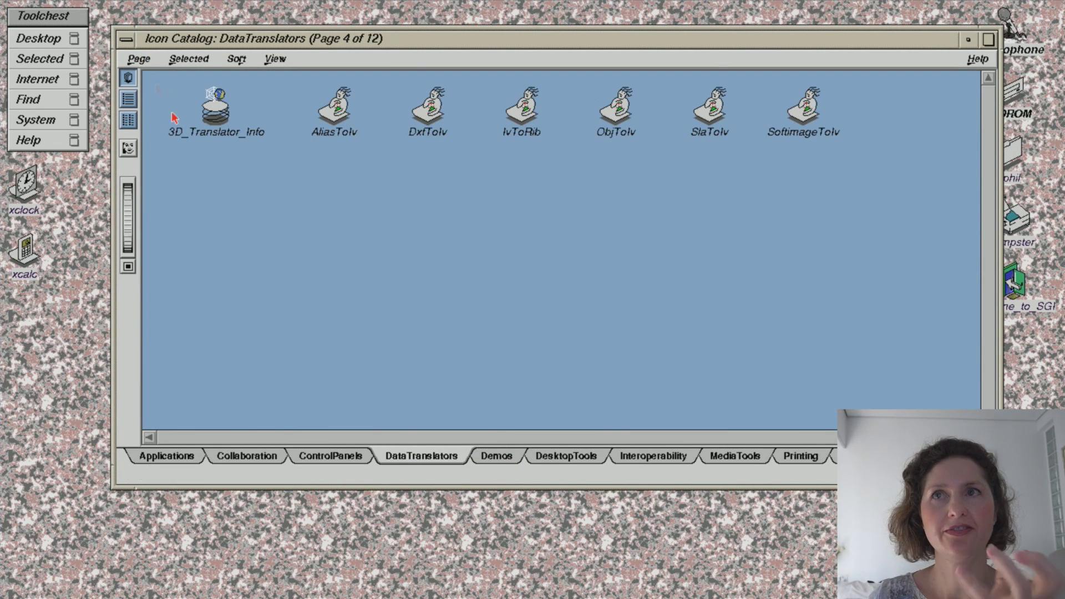
left_click(167, 456)
right_click(326, 277)
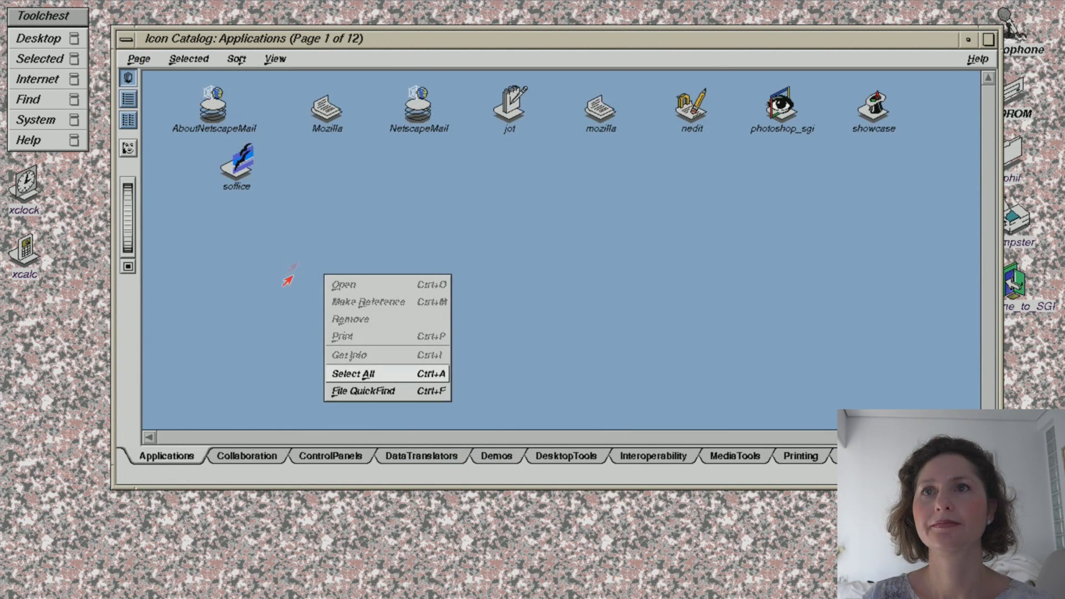
Call up the Icon Catalog once more, move its window slightly higher, and close it.
left_click(37, 99)
left_click(36, 99)
left_click(31, 100)
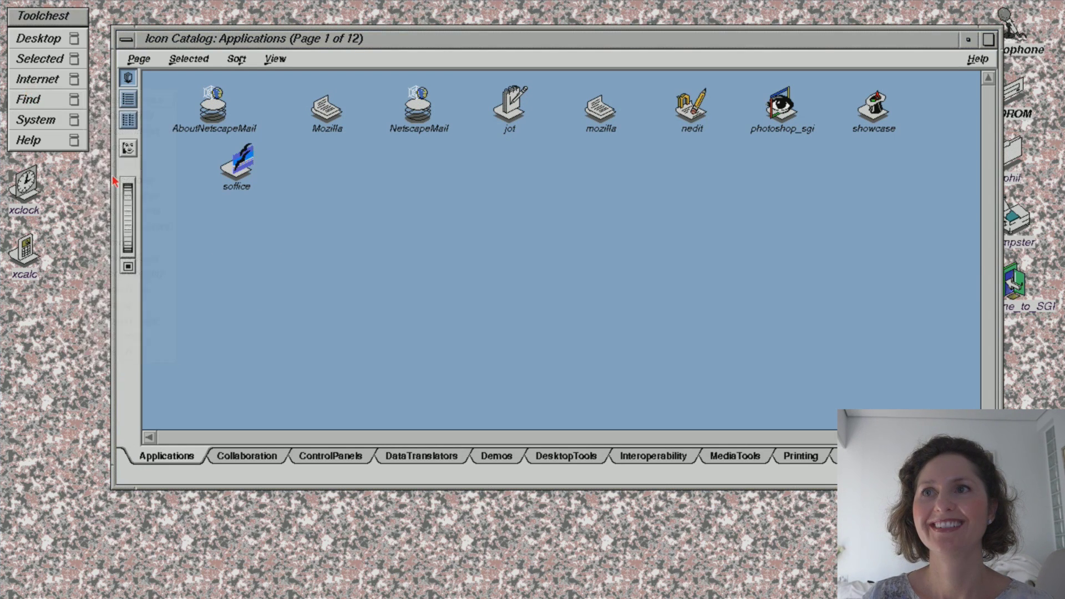
left_click(45, 99)
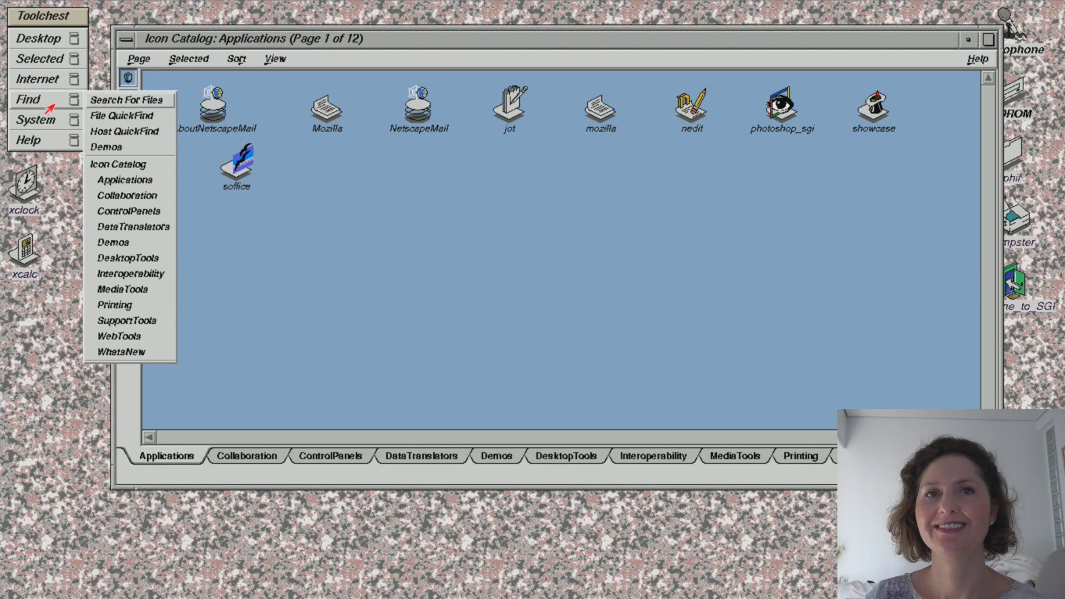
left_click(114, 165)
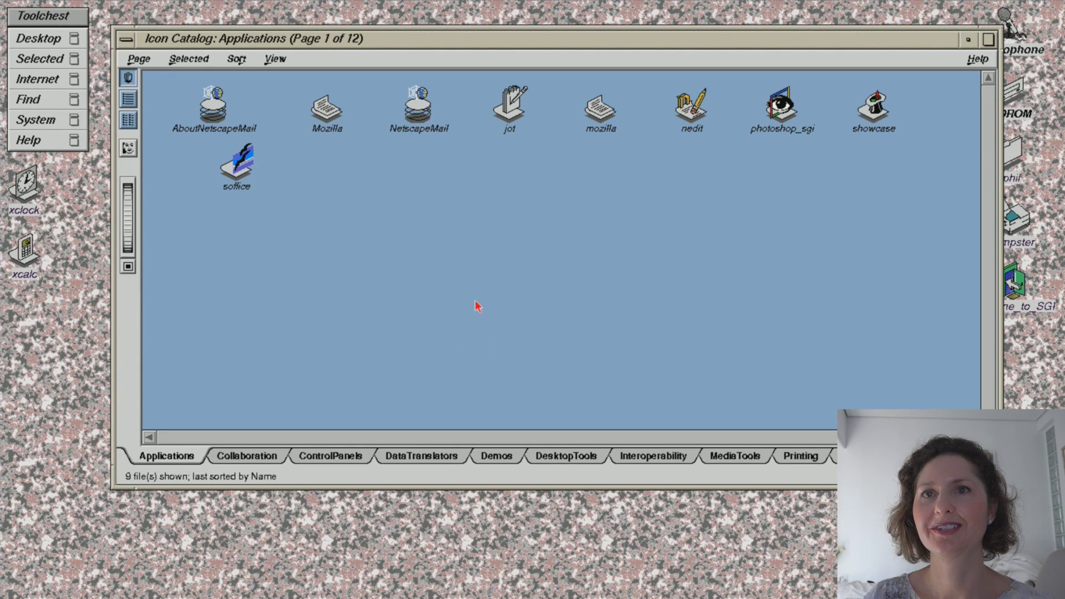
left_click_drag(321, 37, 312, 21)
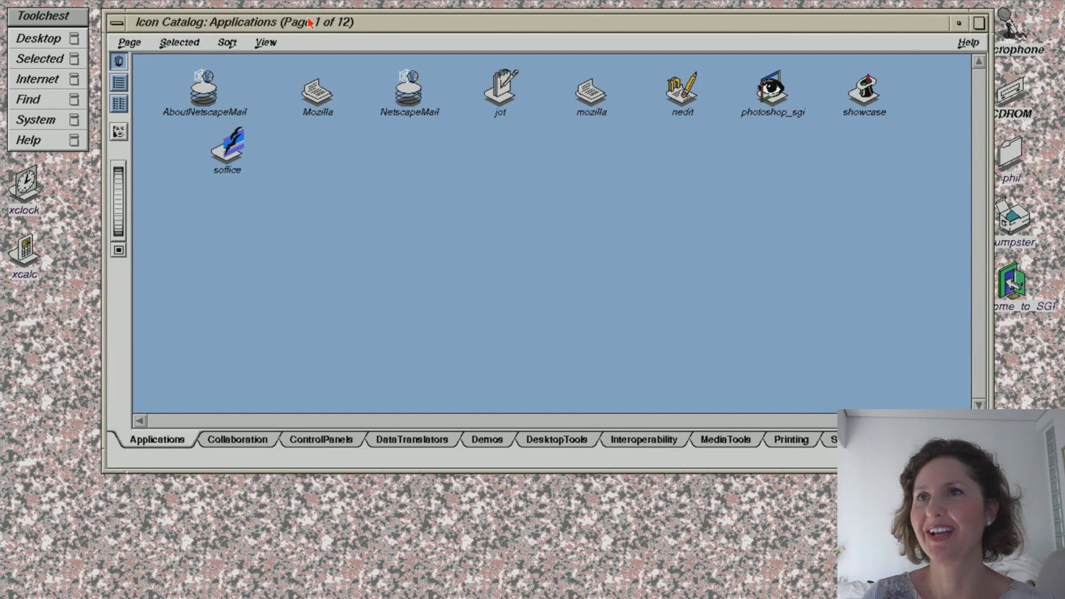
left_click(117, 25)
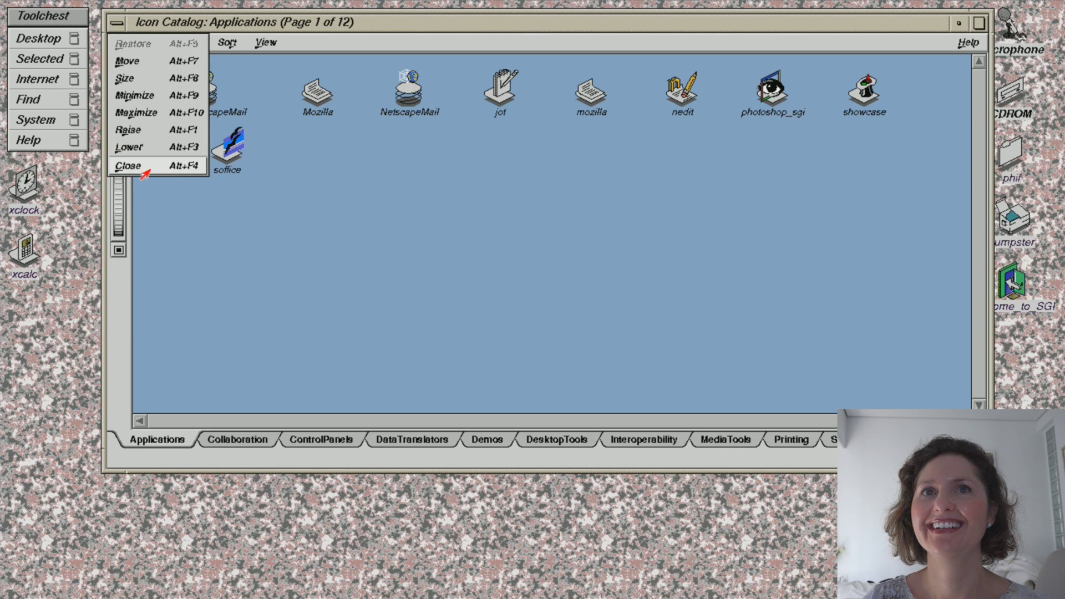
left_click(129, 166)
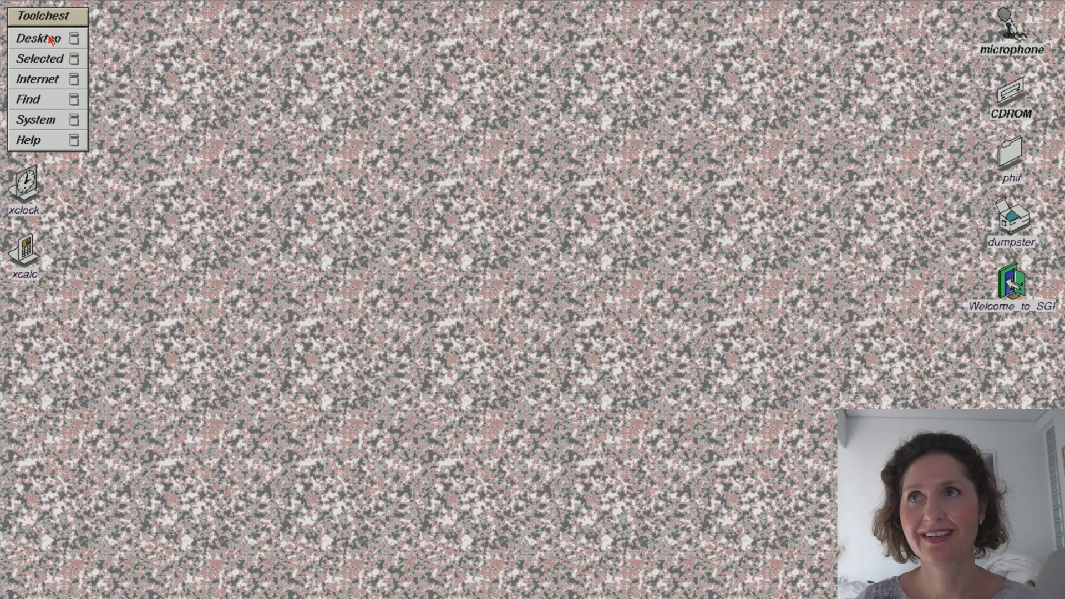
left_click(50, 39)
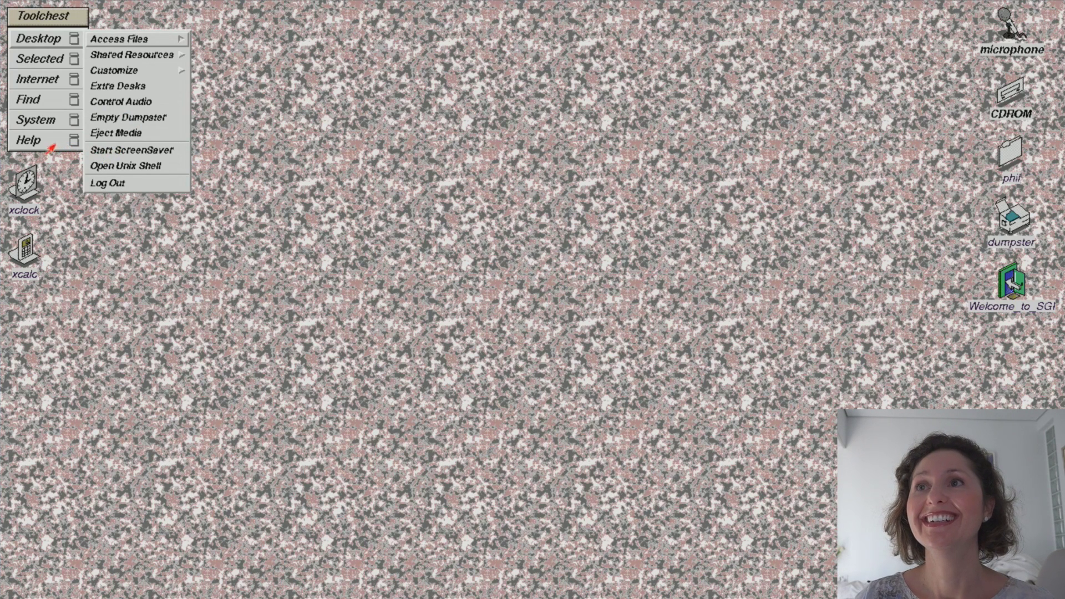
left_click(44, 23)
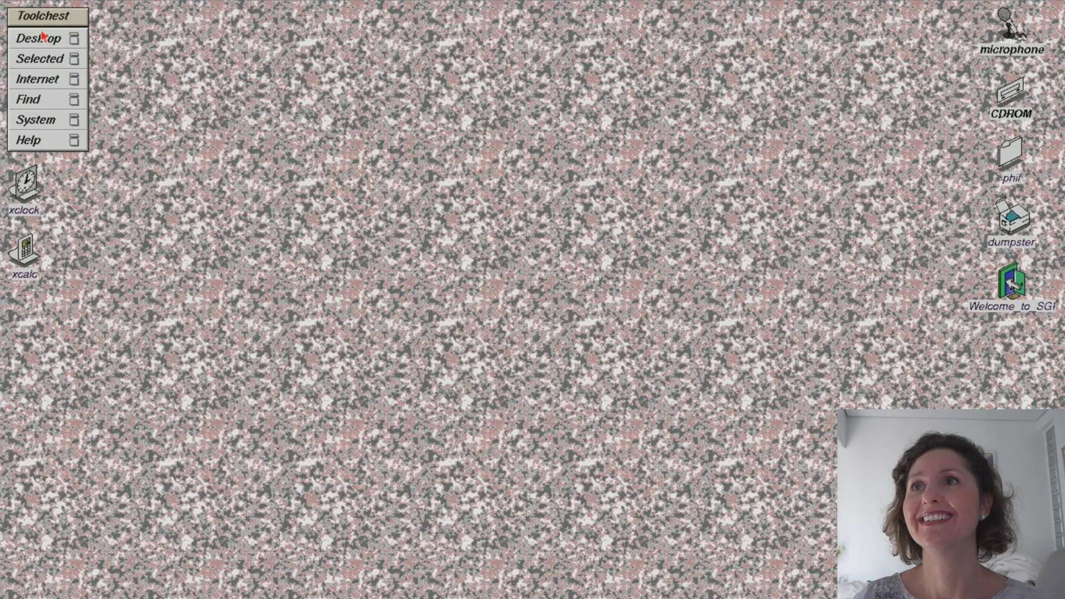
left_click(46, 82)
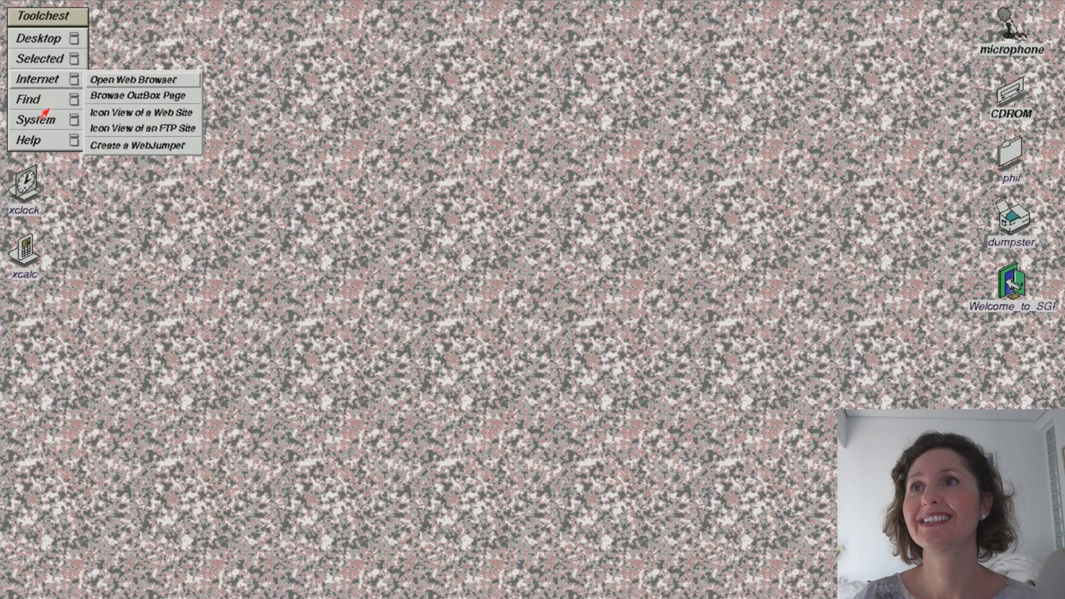
left_click(72, 230)
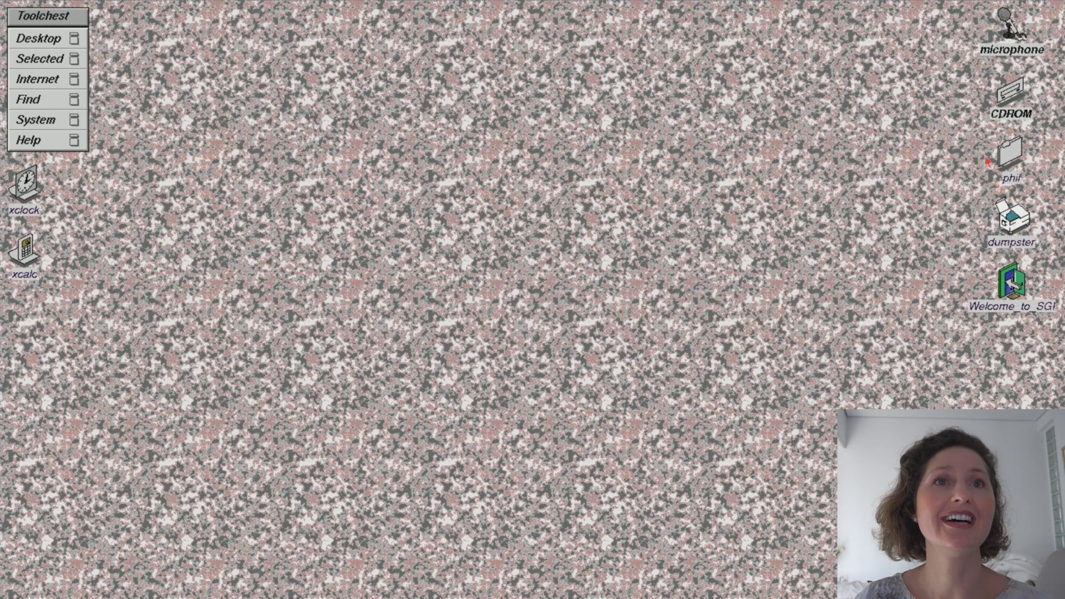
Shut down the system, accepting the administrative privileges warning and leaving the option to power off the system unselected.
left_click(49, 125)
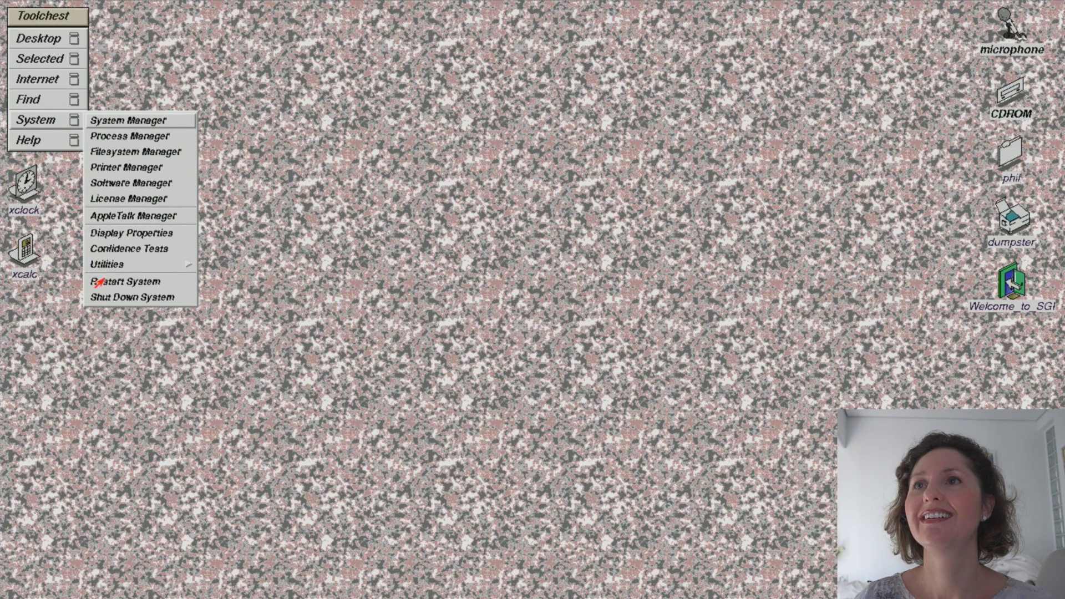
left_click(102, 301)
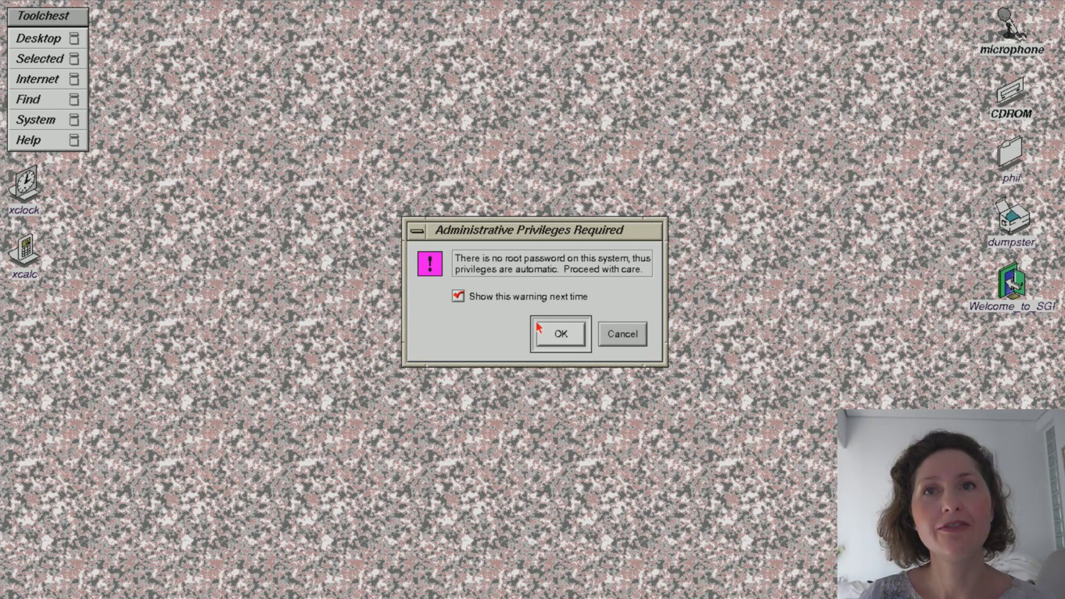
left_click(565, 335)
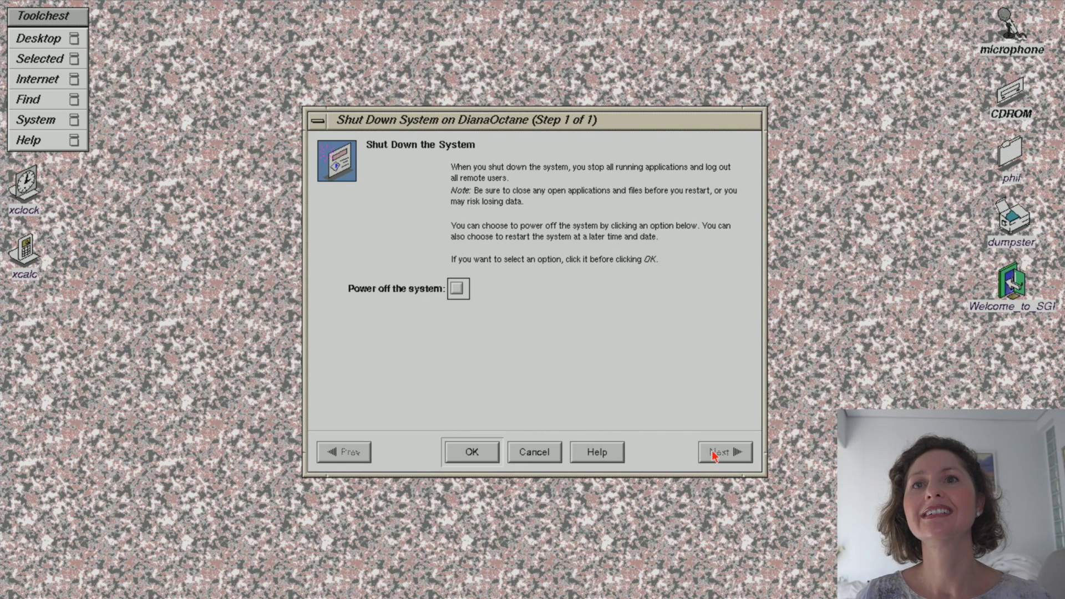
left_click(465, 454)
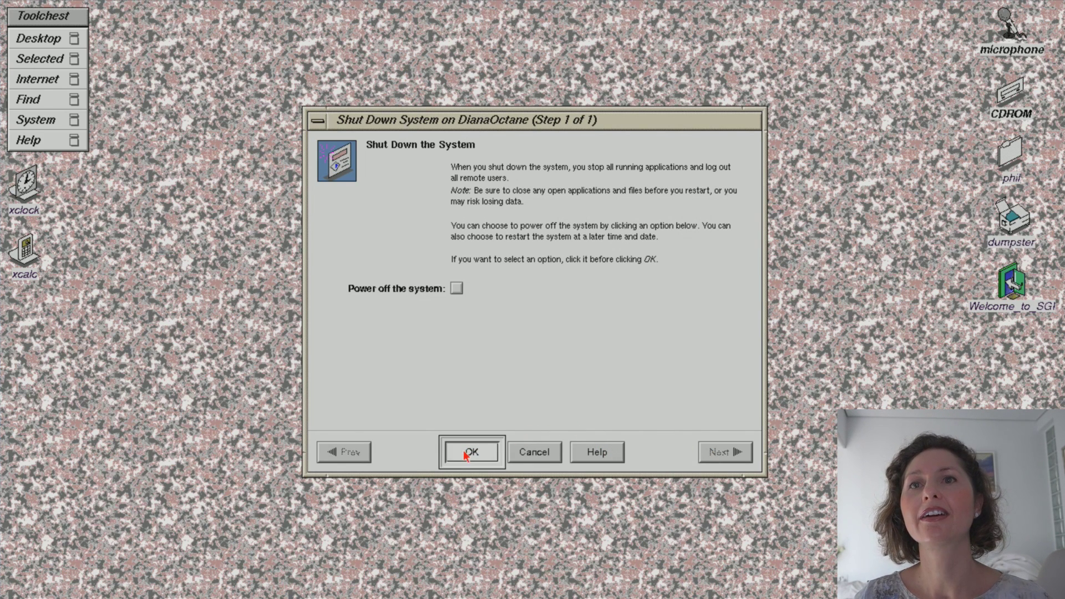